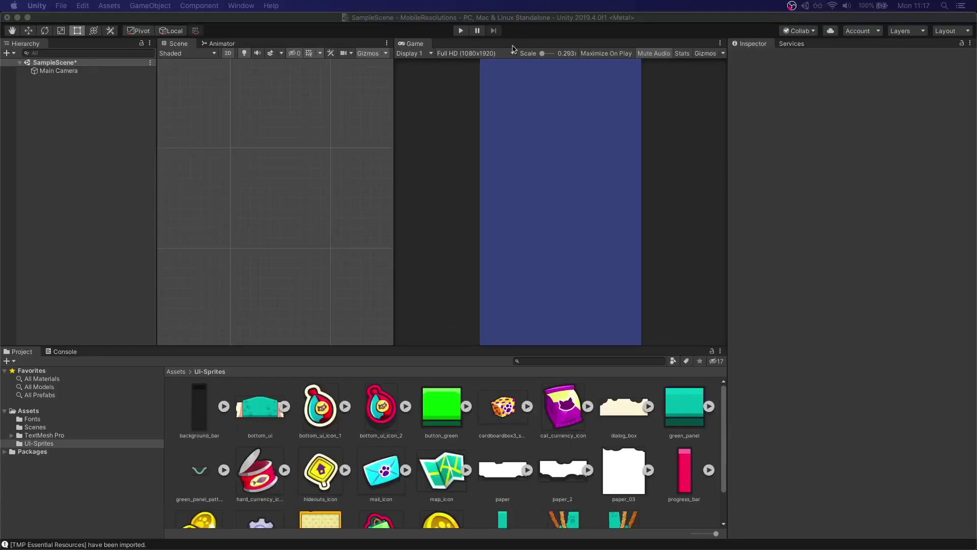
# Step: Preview the Game view at Iphone X and Tablets (3:4), then return to Full HD (1080x1920)
pyautogui.click(491, 53)
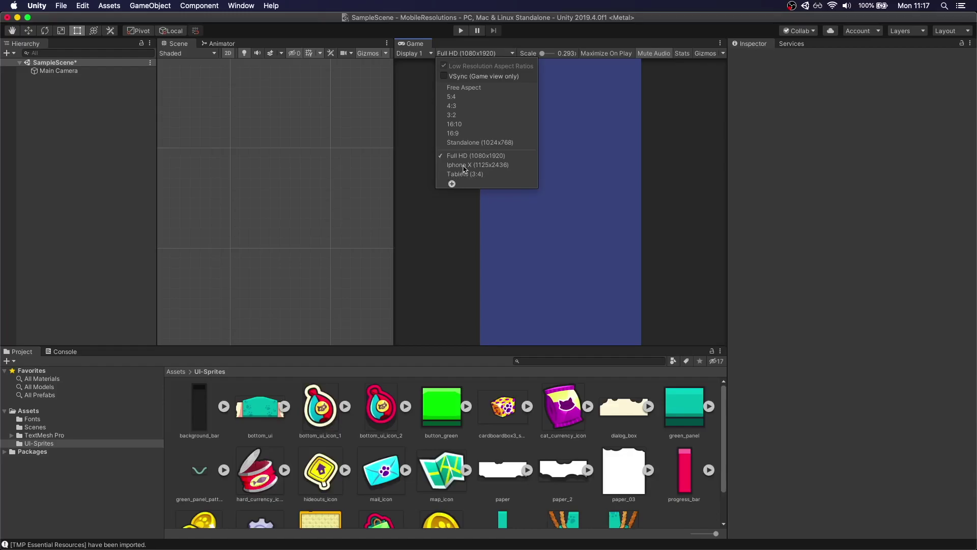
pyautogui.click(470, 224)
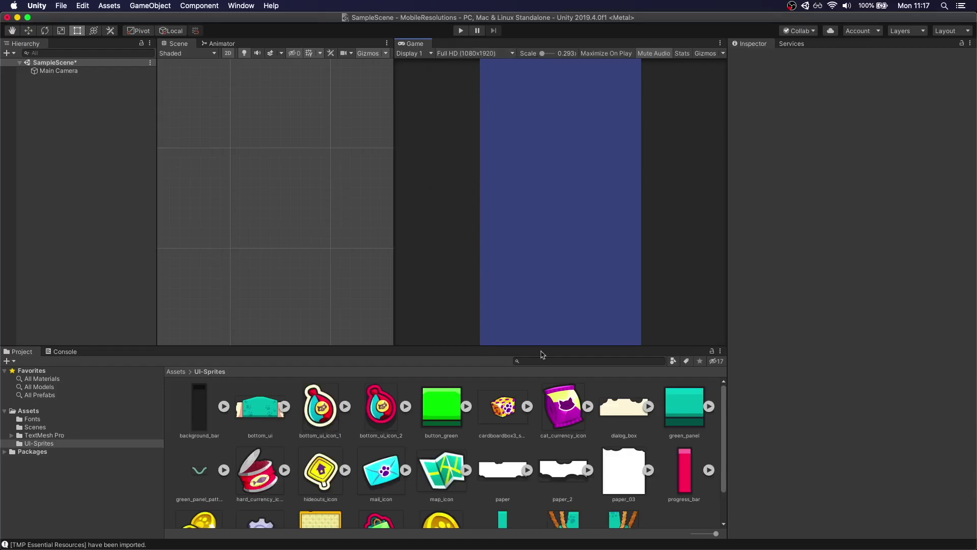
pyautogui.click(462, 54)
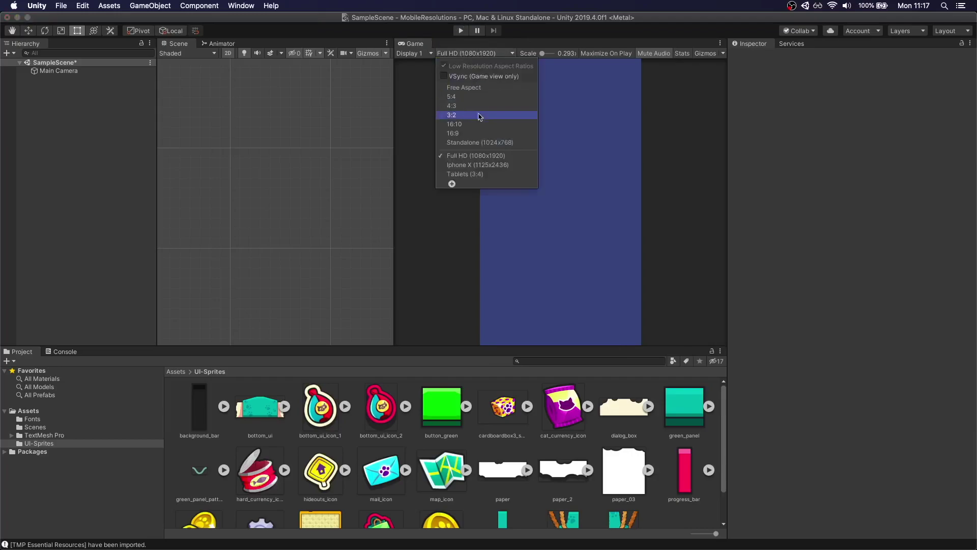
pyautogui.click(464, 163)
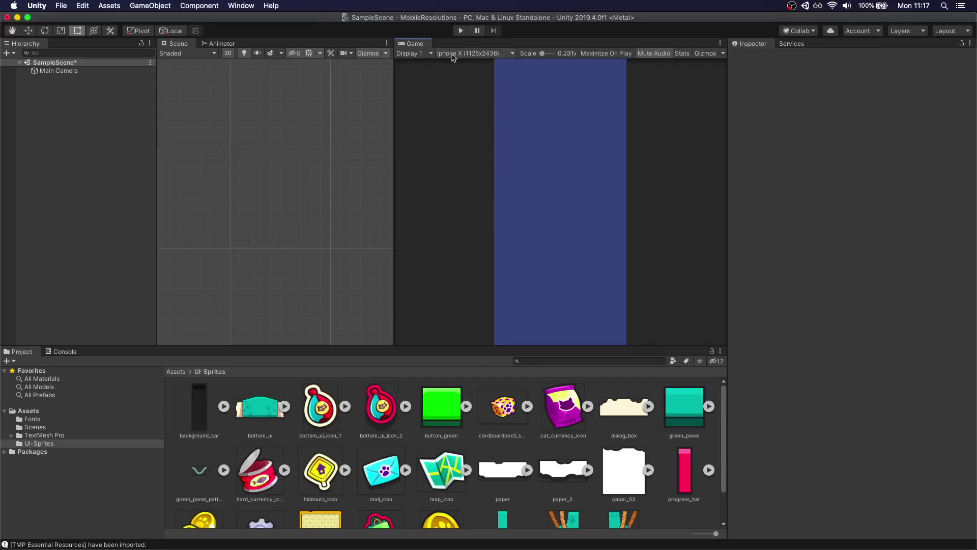
pyautogui.click(452, 55)
pyautogui.click(471, 177)
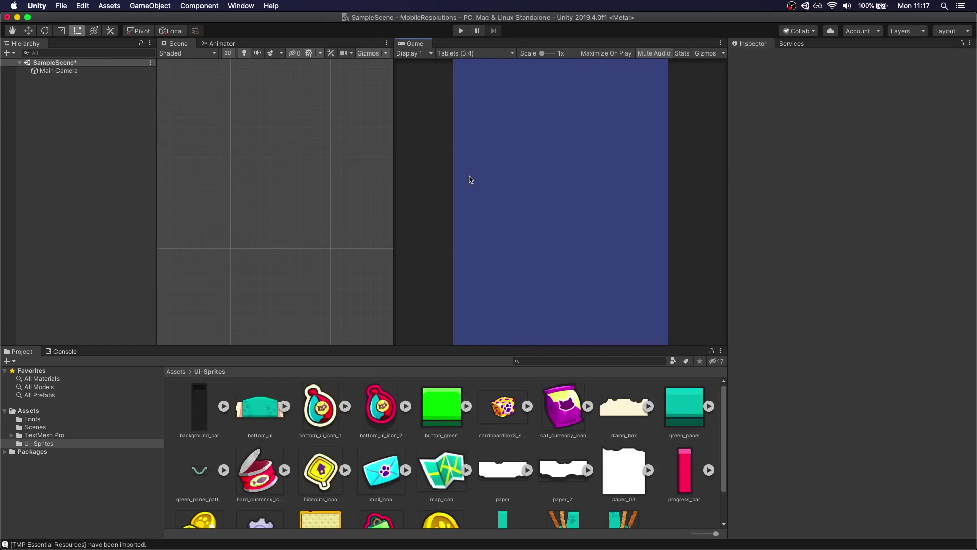
pyautogui.click(453, 53)
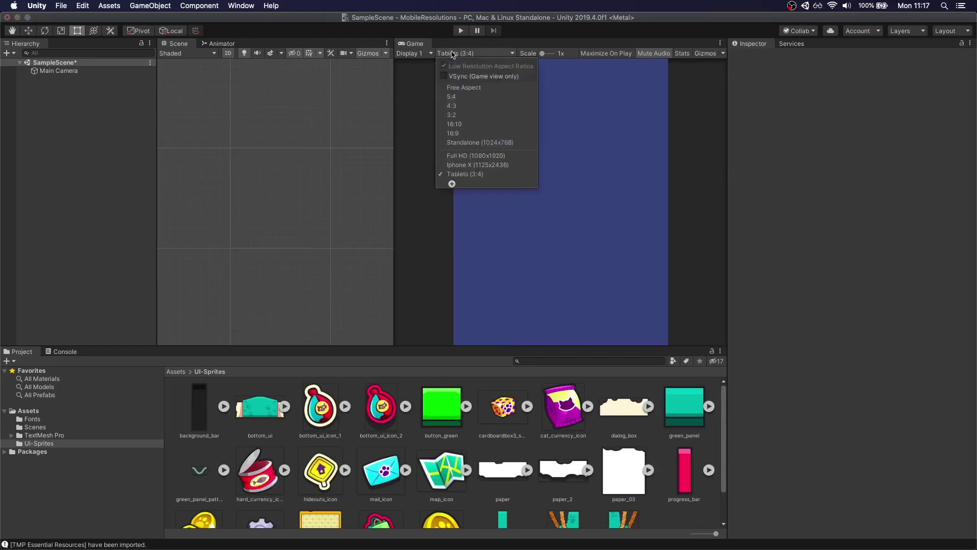
pyautogui.click(463, 159)
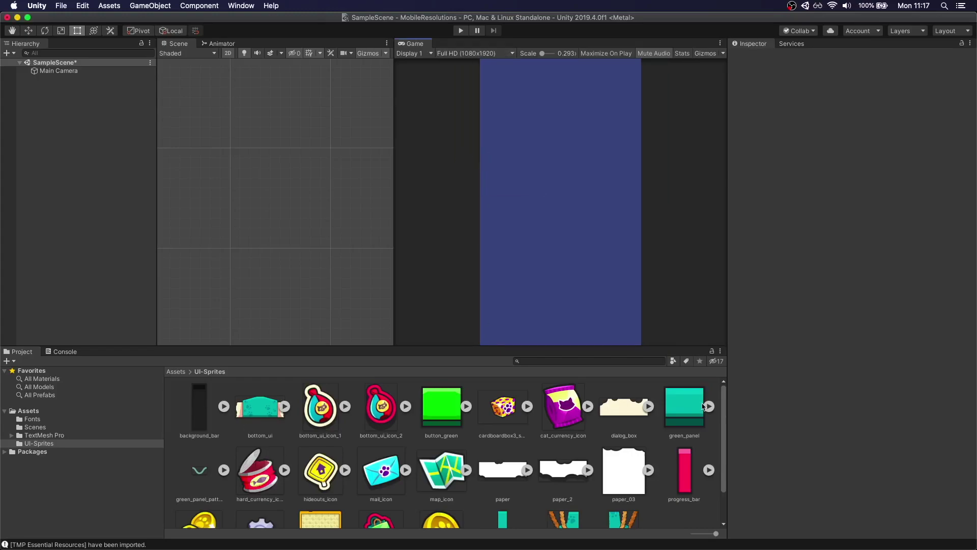
# Step: Show the top-level Assets folder with Centered, Fonts, Scenes, TextMesh Pro and UI-Sprites
pyautogui.scroll(-2, 675, 450)
pyautogui.scroll(2, 671, 451)
pyautogui.scroll(-2, 278, 412)
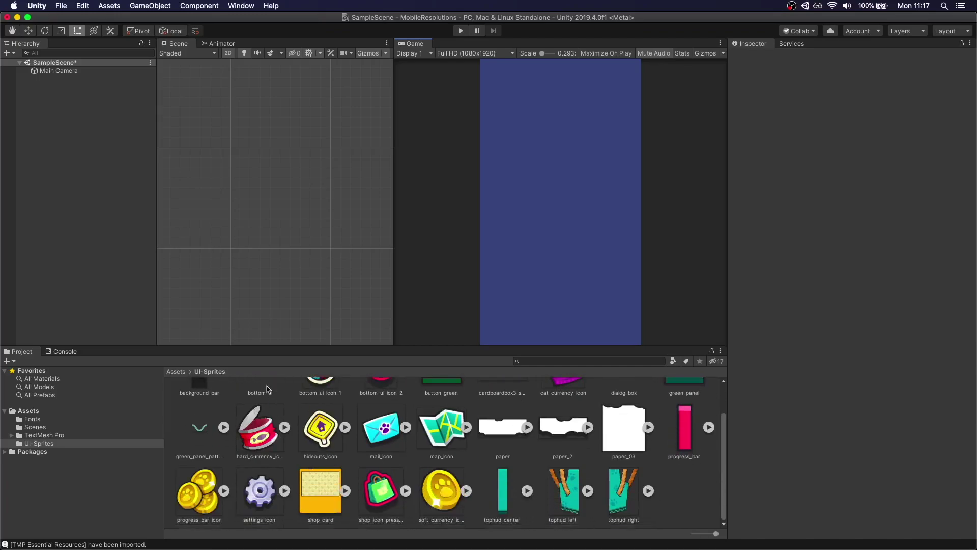
pyautogui.scroll(2, 269, 390)
pyautogui.click(45, 411)
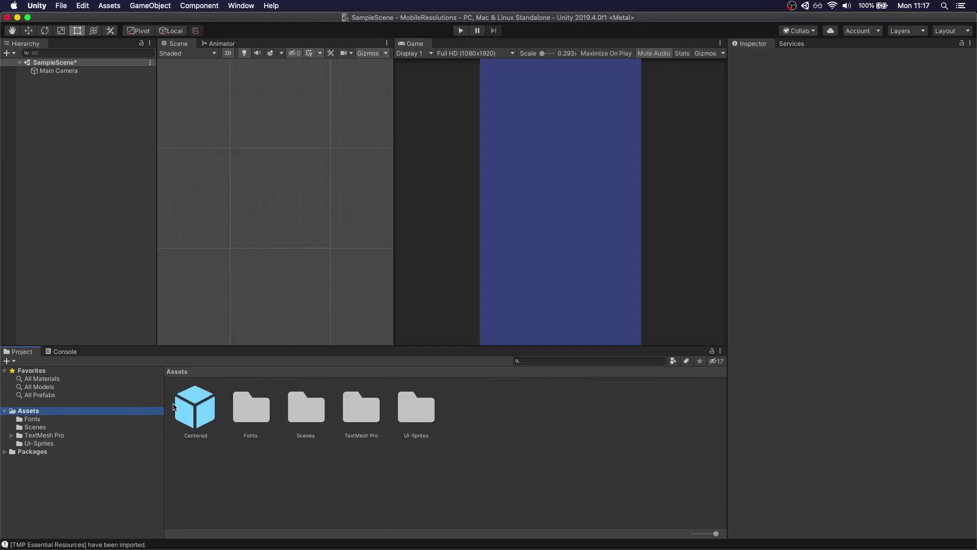
# Step: Open the Centered prefab to inspect it, then return to SampleScene
pyautogui.doubleClick(191, 406)
pyautogui.scroll(-3, 312, 230)
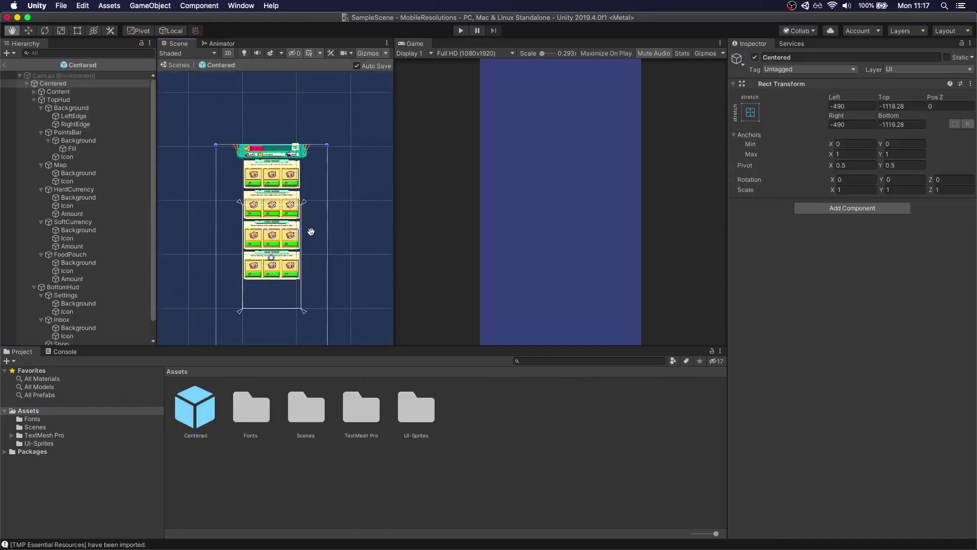
pyautogui.click(4, 65)
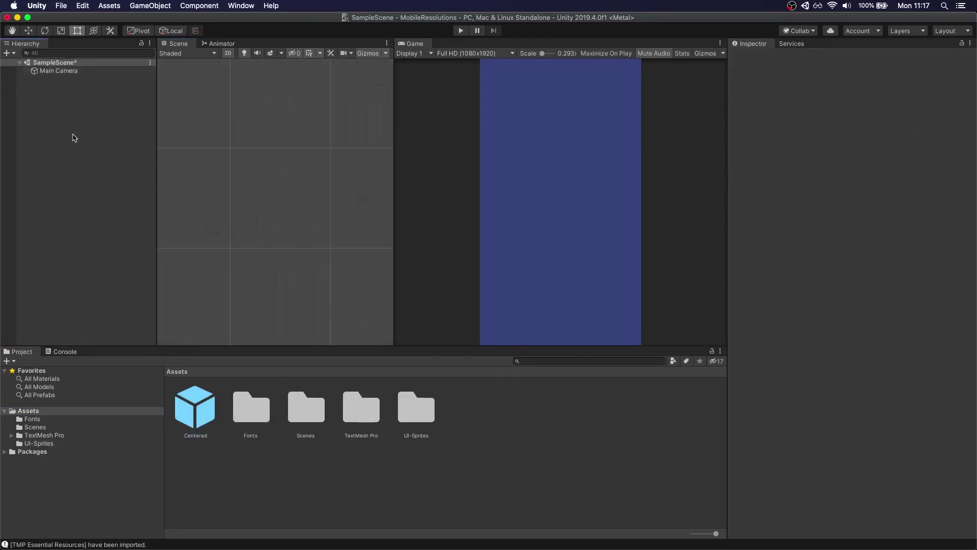
# Step: Add a UI Canvas to the scene and place the Centered prefab inside it
pyautogui.click(172, 5)
pyautogui.moveTo(171, 97)
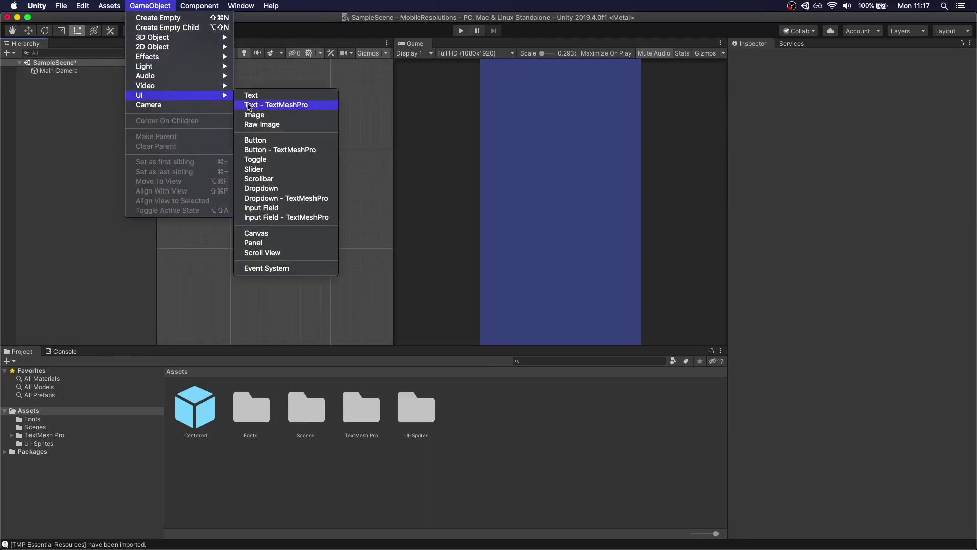
pyautogui.click(257, 233)
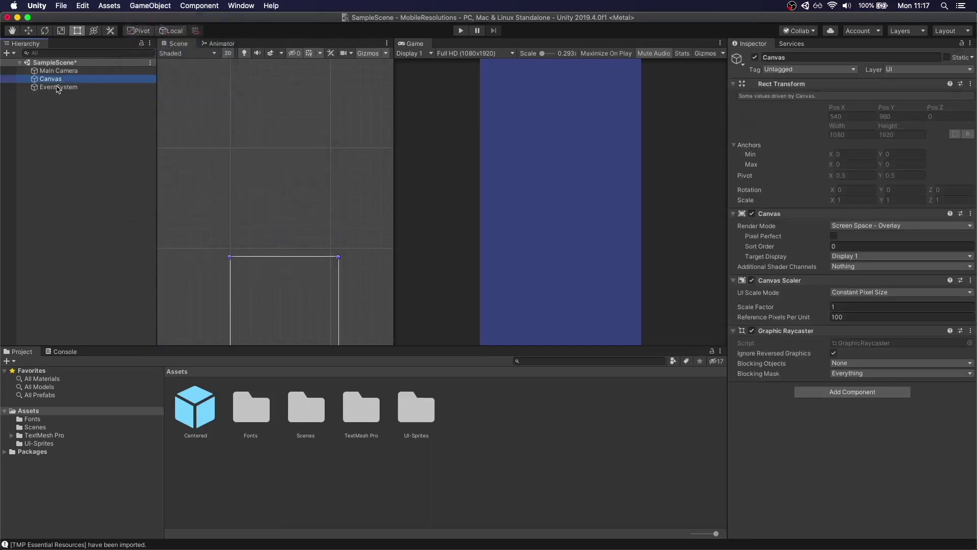
pyautogui.moveTo(193, 407); pyautogui.dragTo(60, 81)
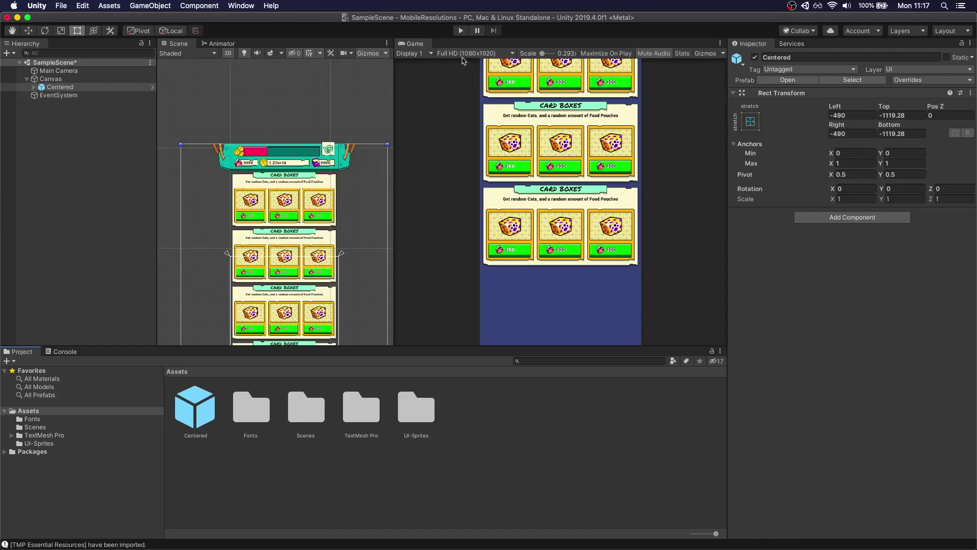
# Step: Make the Canvas Scale With Screen Size at reference 1080x1920 with Expand match mode
pyautogui.click(51, 80)
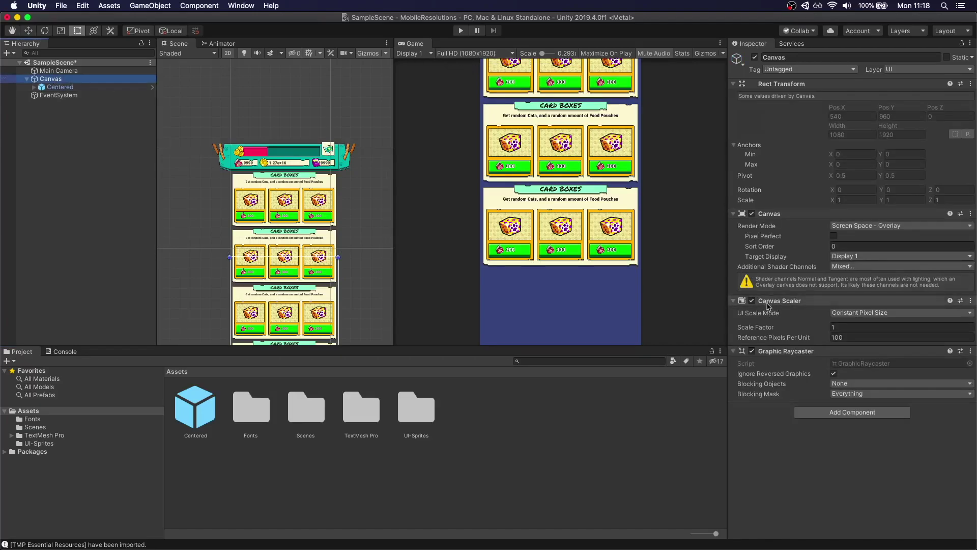
pyautogui.click(845, 313)
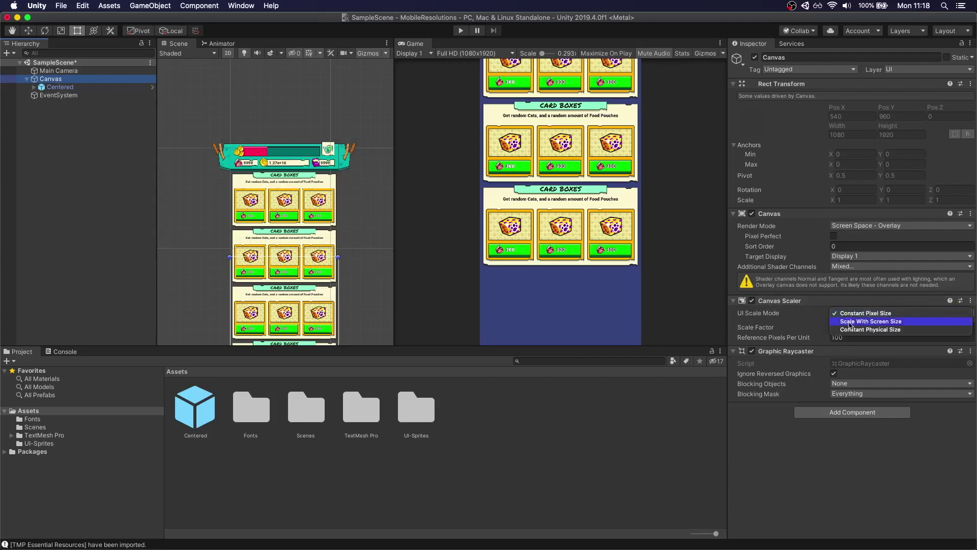
pyautogui.click(854, 322)
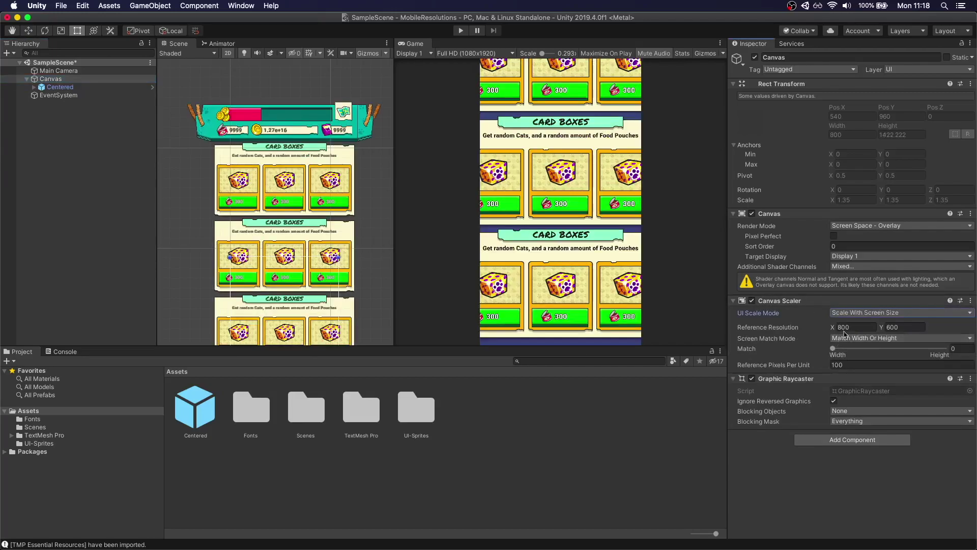
pyautogui.click(856, 327)
pyautogui.write('1080')
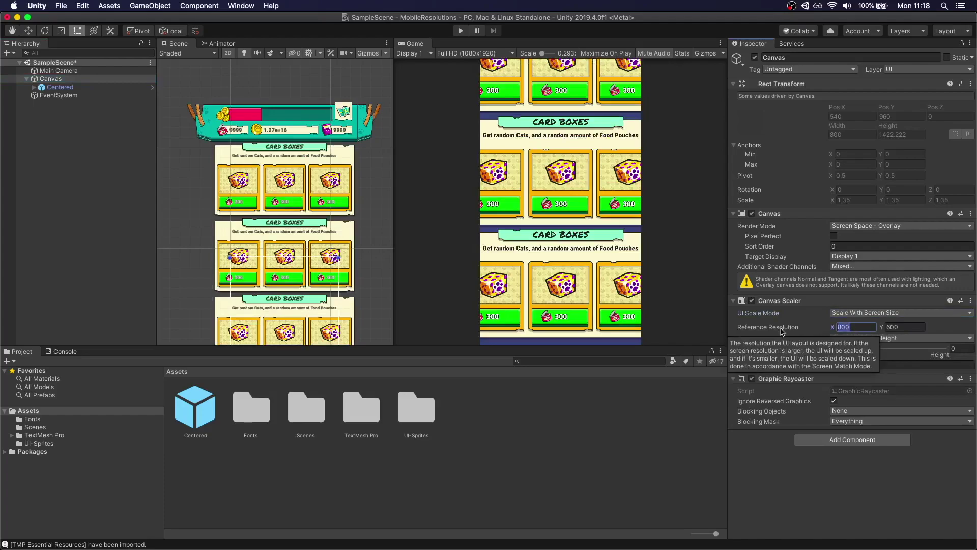
pyautogui.press('Tab')
pyautogui.write('1920')
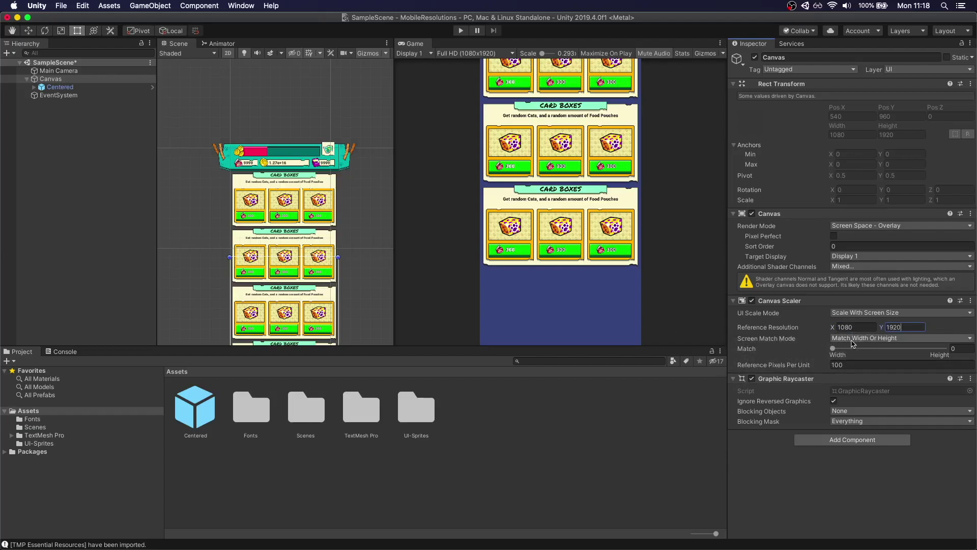
pyautogui.click(853, 338)
pyautogui.click(858, 349)
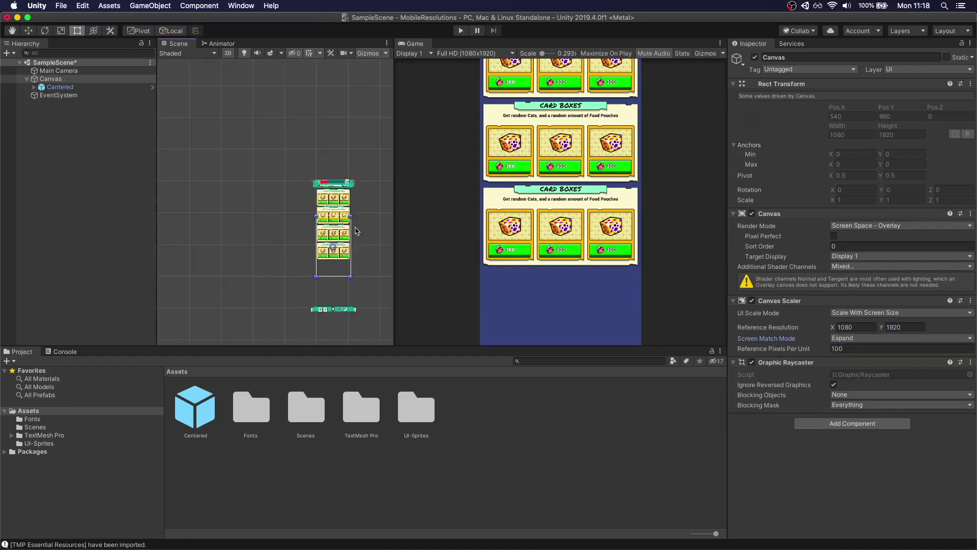
# Step: Set Centered's Left, Top, Right and Bottom offsets all to 0
pyautogui.click(60, 87)
pyautogui.click(849, 115)
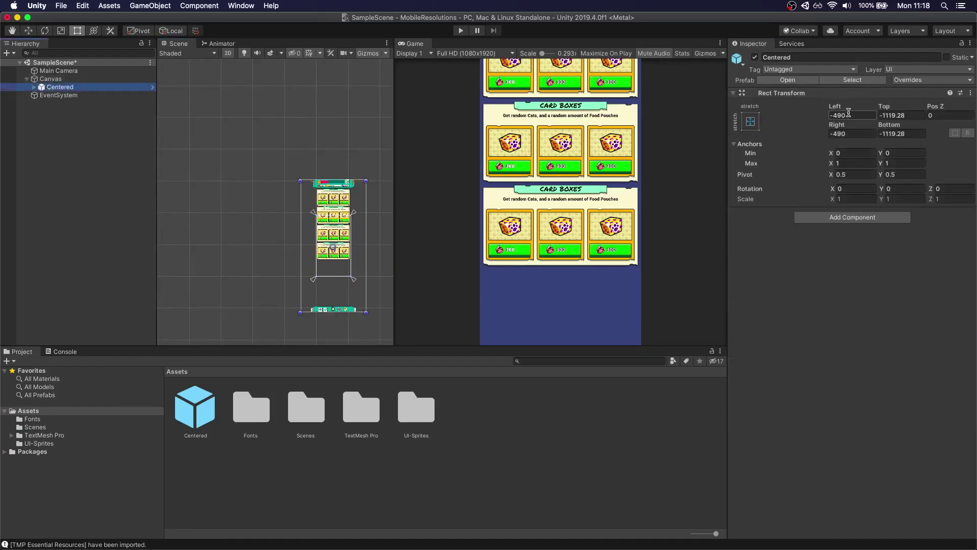
pyautogui.write('0')
pyautogui.press('Tab')
pyautogui.write('0')
pyautogui.press('Tab')
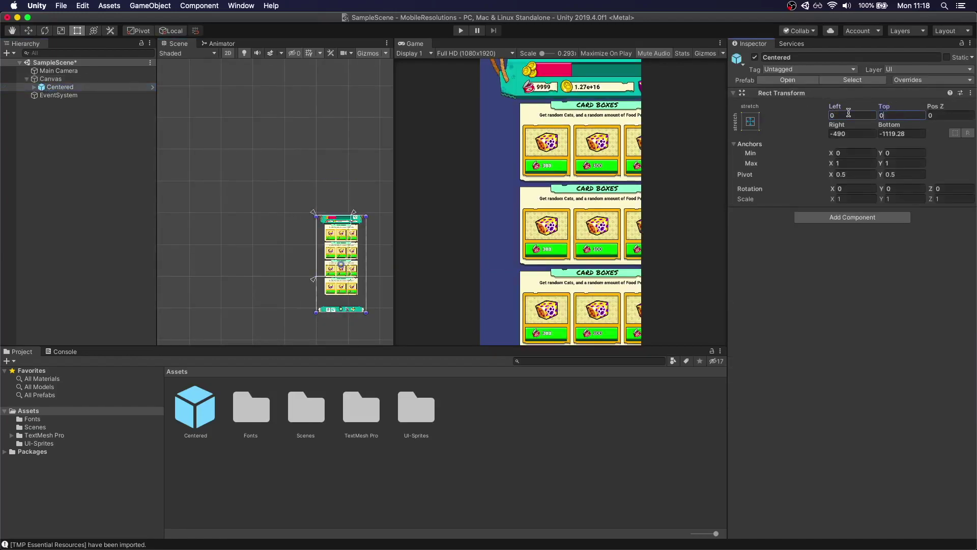
pyautogui.press('Tab')
pyautogui.write('0')
pyautogui.press('Tab')
pyautogui.write('0')
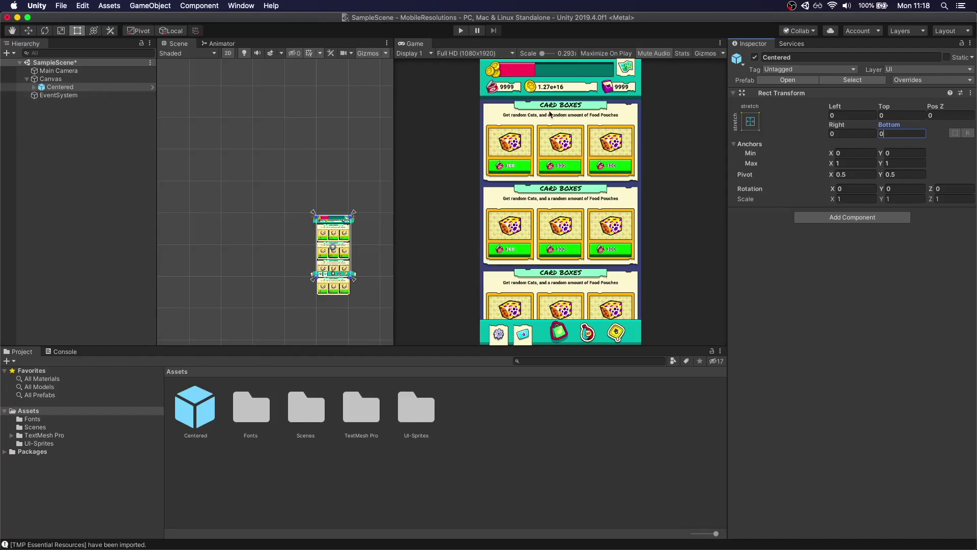
# Step: Frame Centered in the Scene view and compare the Tablets (3:4) and Full HD previews
pyautogui.press('f')
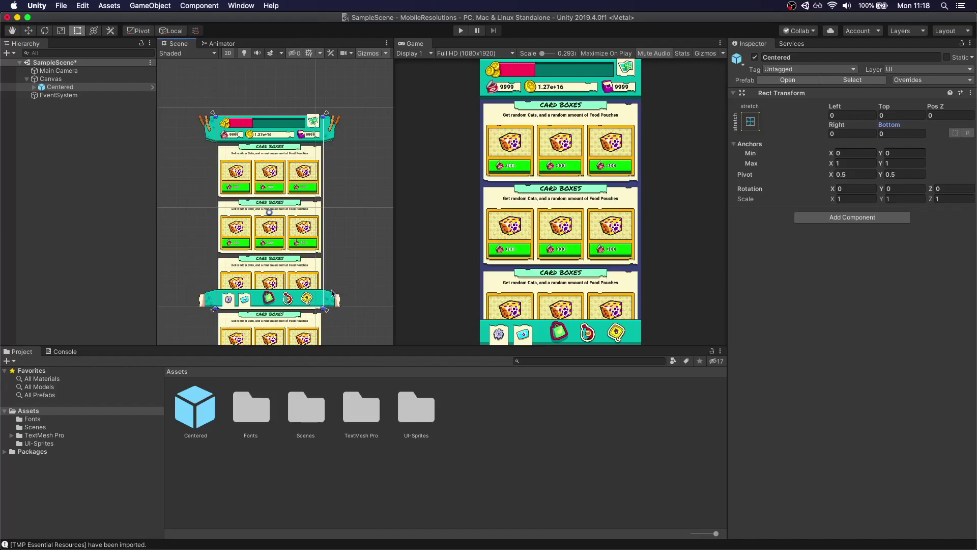
pyautogui.click(476, 53)
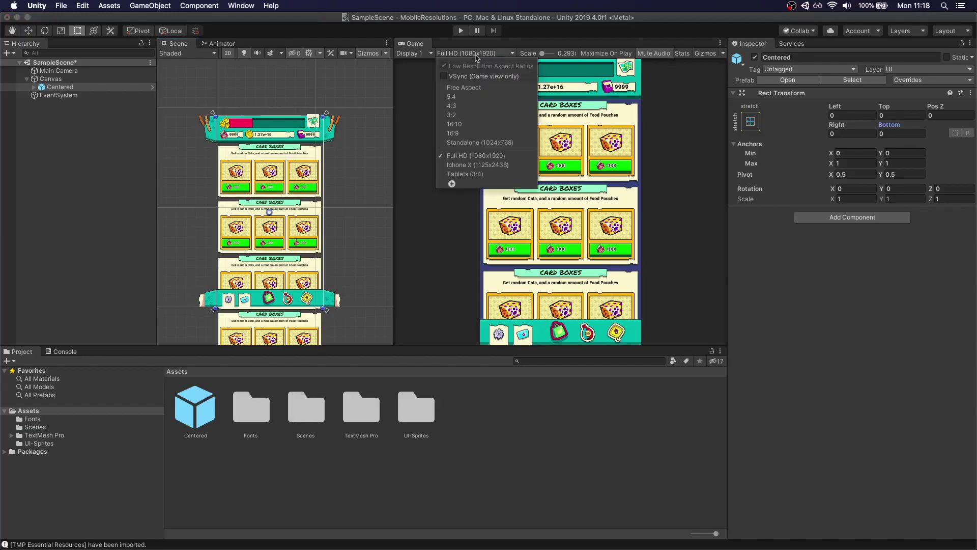
pyautogui.click(465, 174)
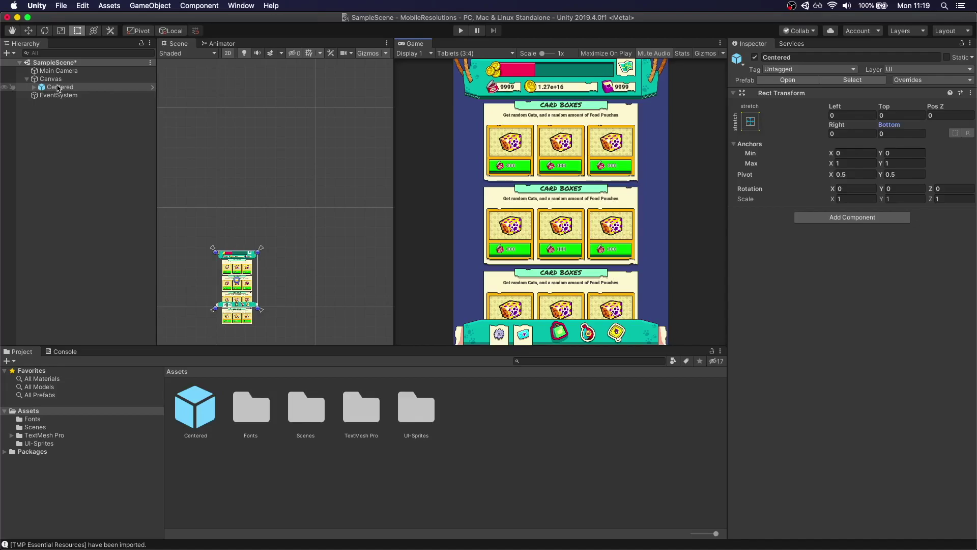
pyautogui.click(459, 54)
pyautogui.click(455, 156)
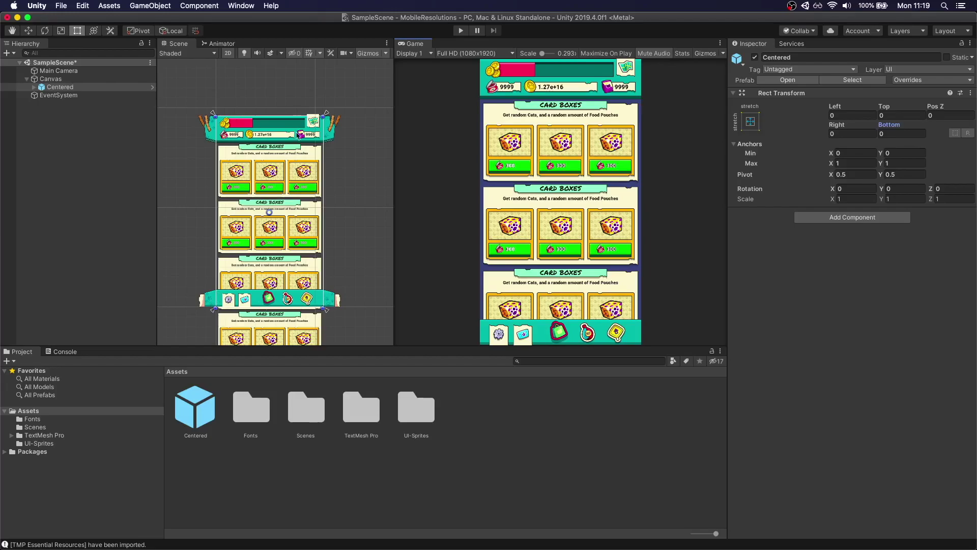
# Step: Cycle the preview through Tablets (3:4), Iphone X and Full HD, ending on Tablets (3:4)
pyautogui.click(461, 53)
pyautogui.click(467, 174)
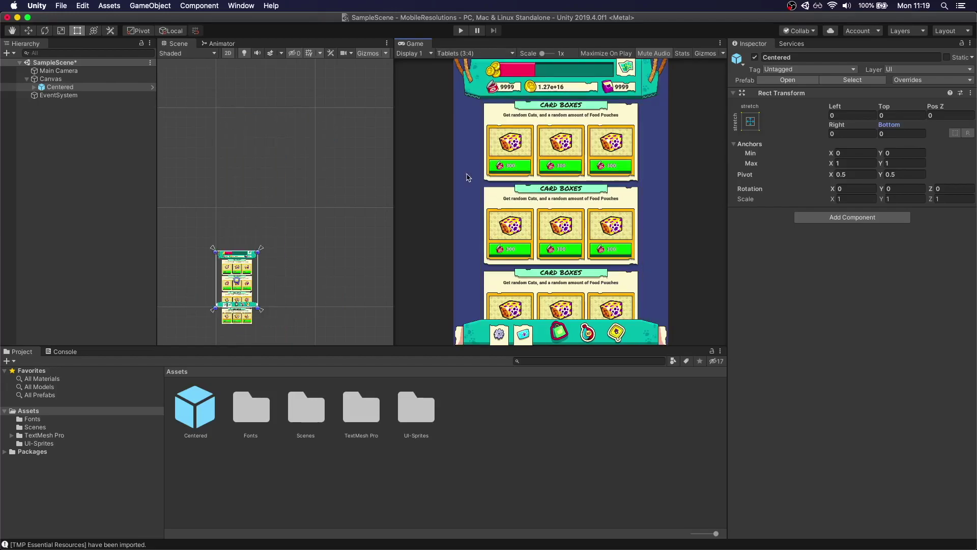
pyautogui.click(464, 54)
pyautogui.click(458, 166)
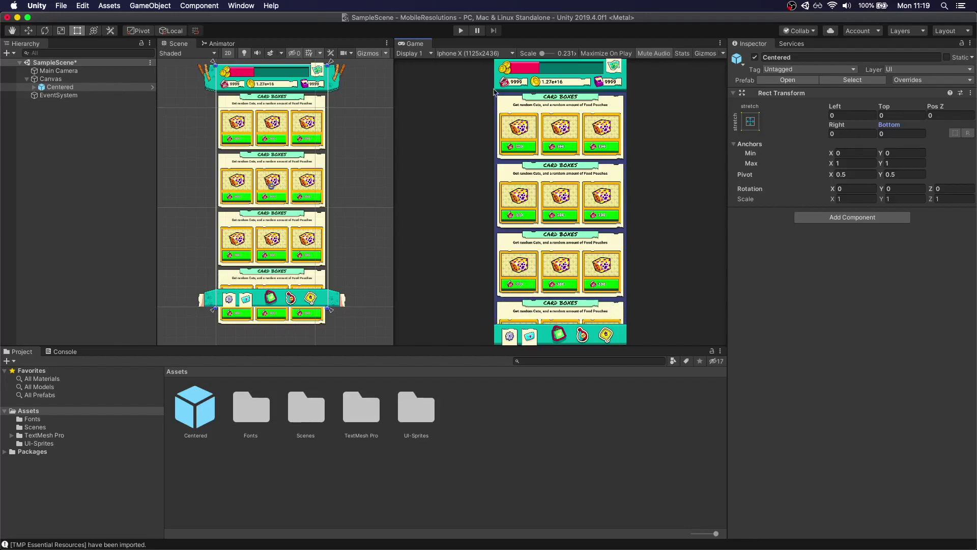
pyautogui.click(488, 55)
pyautogui.click(457, 155)
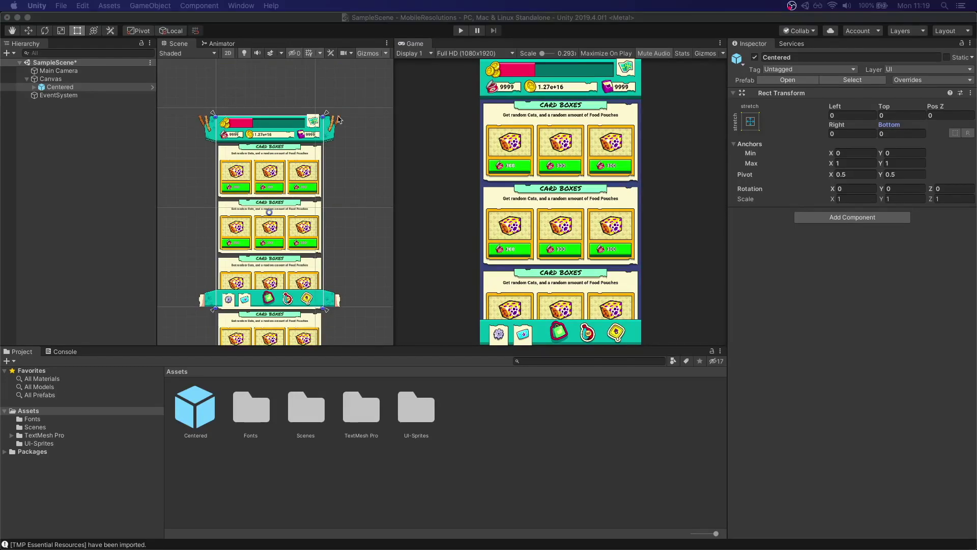
pyautogui.click(450, 54)
pyautogui.click(470, 174)
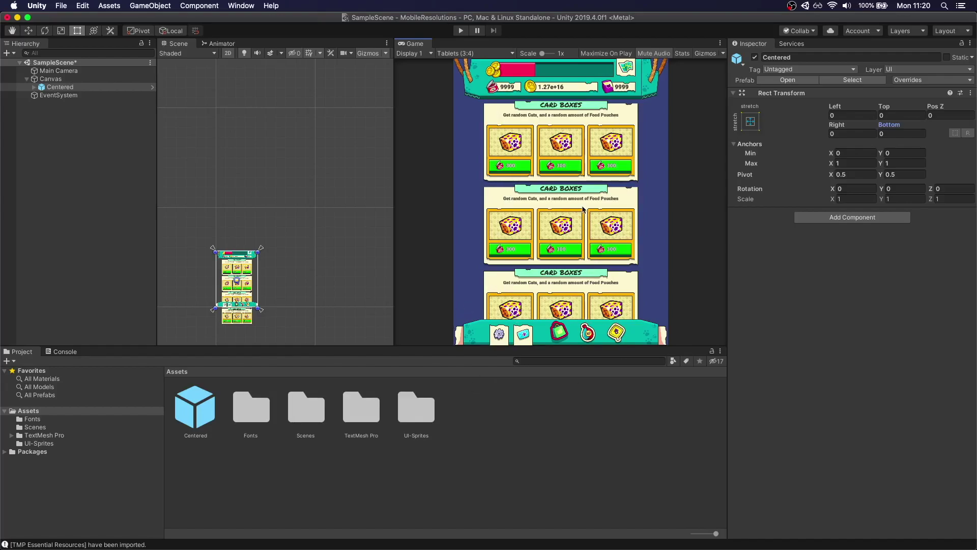
pyautogui.click(458, 53)
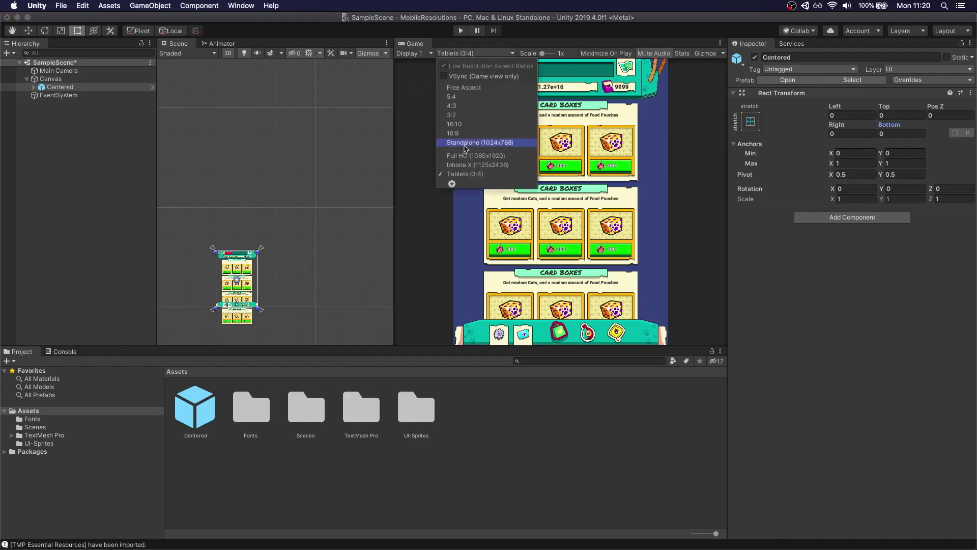
# Step: At Full HD, duplicate Centered, deactivate the original, and rename the copy Expand
pyautogui.click(476, 156)
pyautogui.click(65, 88)
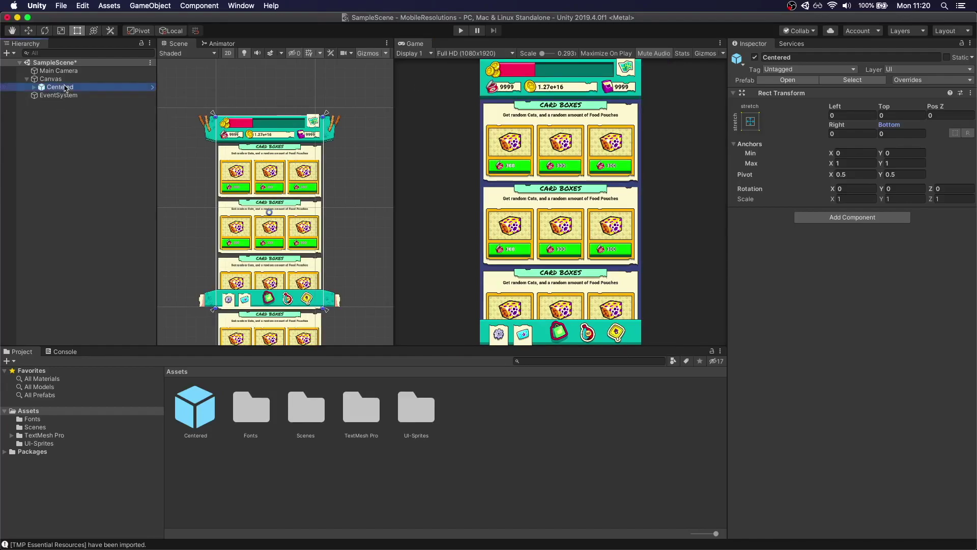
pyautogui.press('super+d')
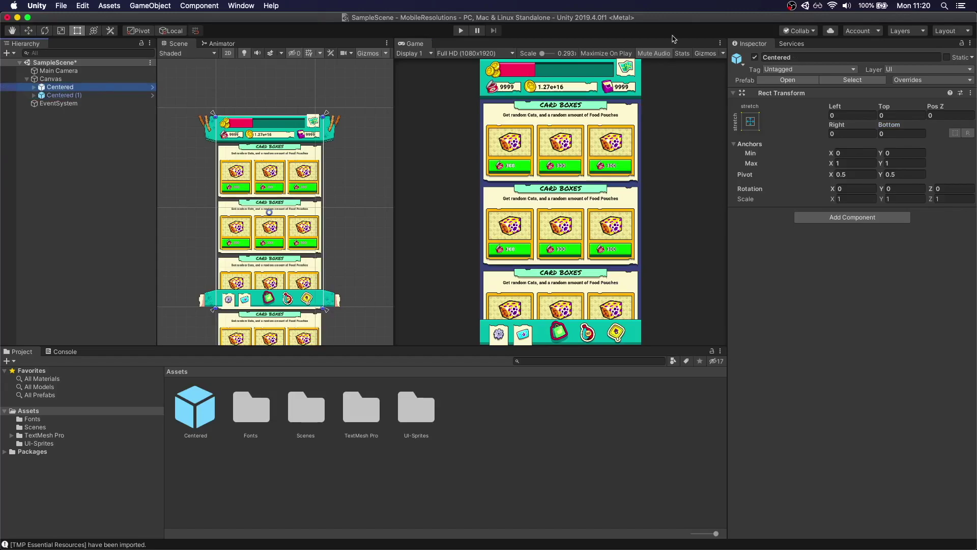
pyautogui.click(755, 58)
pyautogui.click(64, 95)
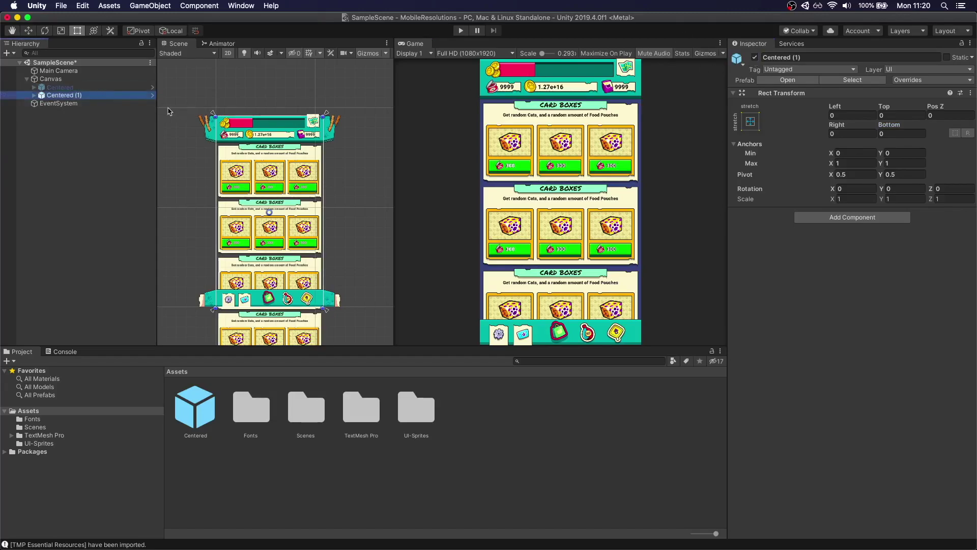
pyautogui.write('Expand')
pyautogui.press('Return')
# Step: Expand Expand's children and compare the layout at Tablets (3:4) and Full HD
pyautogui.click(34, 95)
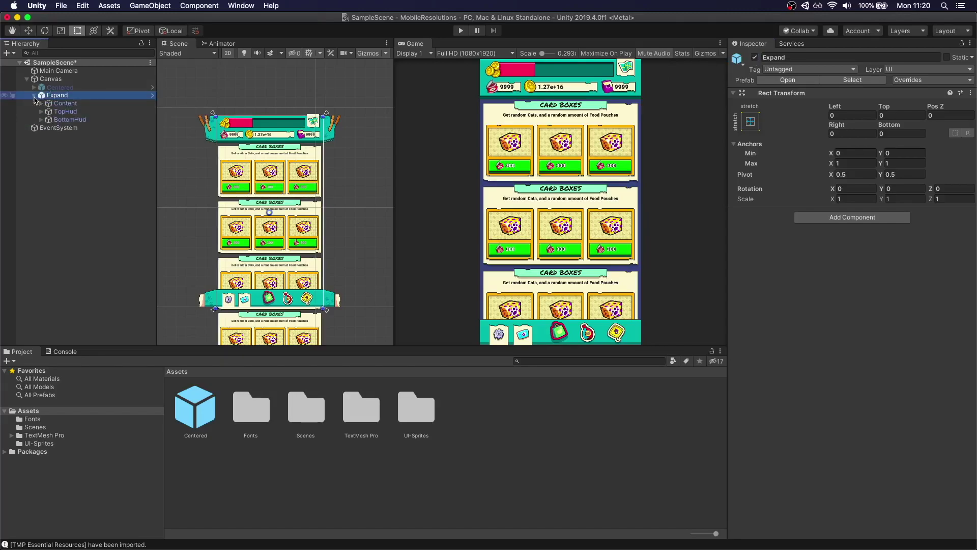
pyautogui.click(496, 52)
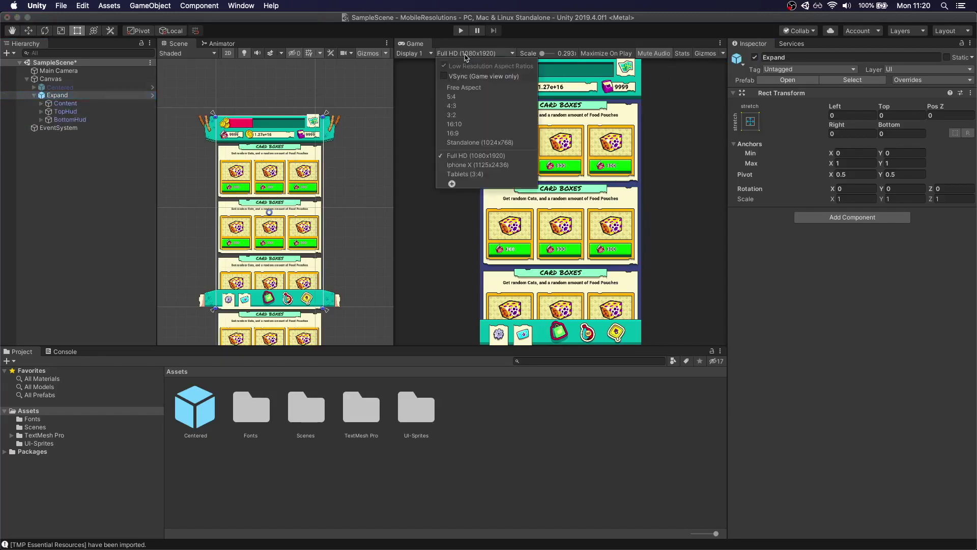
pyautogui.click(480, 174)
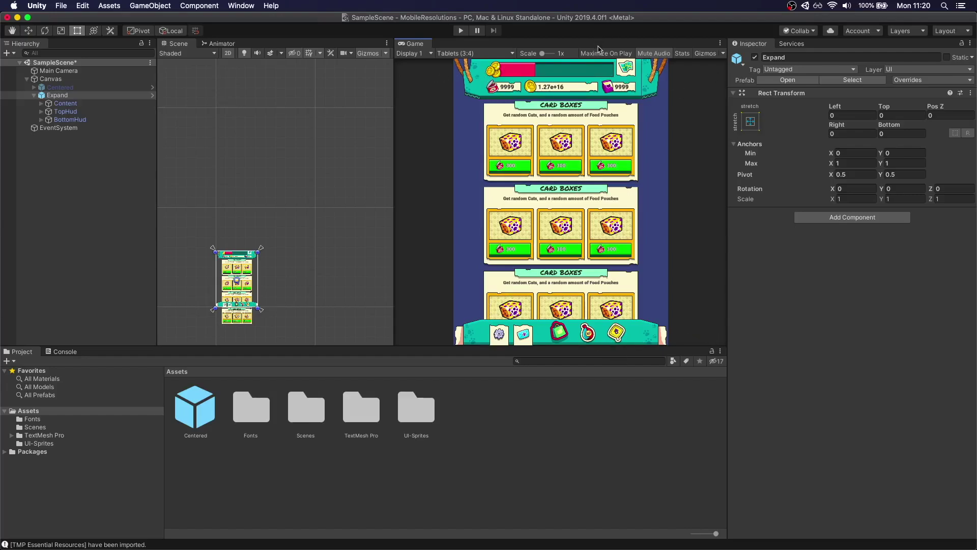
pyautogui.click(486, 53)
pyautogui.click(476, 156)
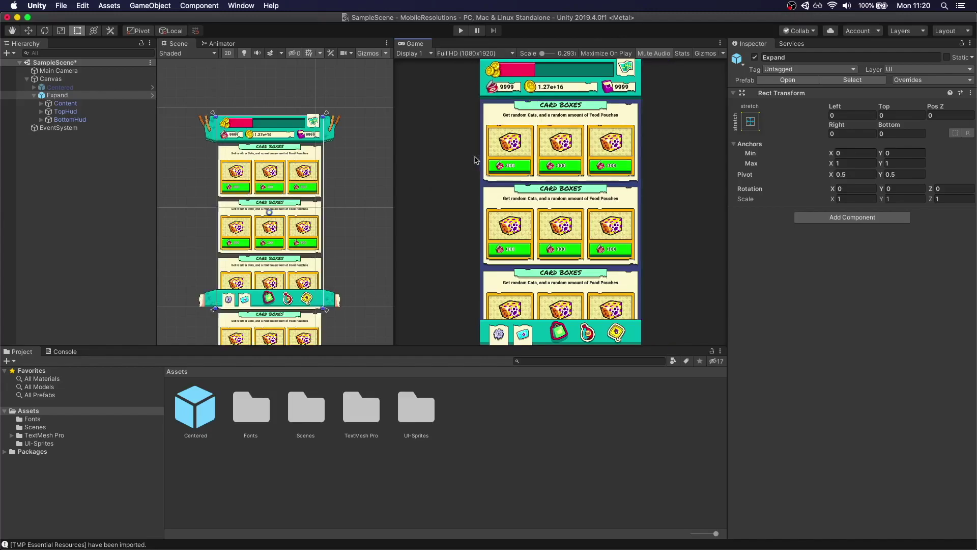
# Step: Try deleting TopHud Background's LeftEdge and RightEdge, then leave the opened prefab editor
pyautogui.click(40, 112)
pyautogui.click(48, 120)
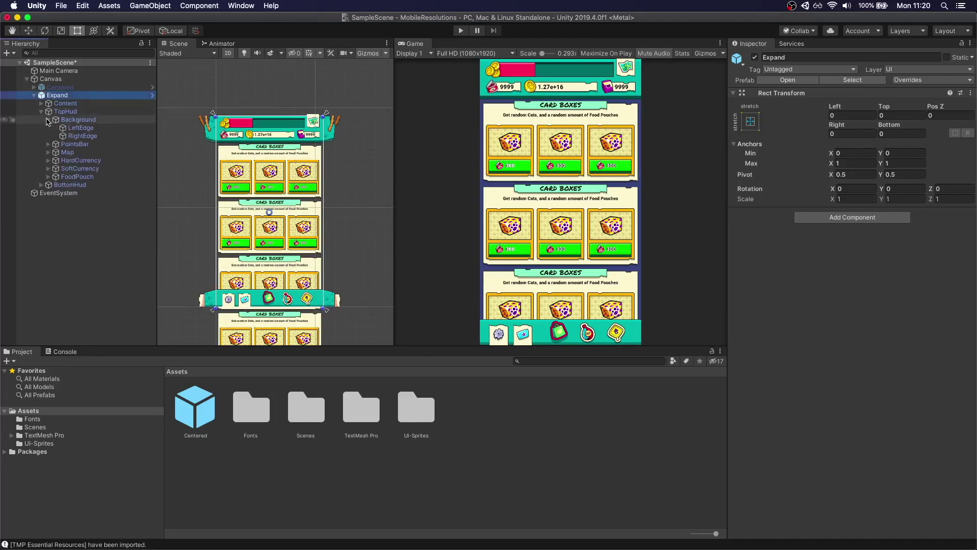
pyautogui.click(81, 128)
pyautogui.keyDown('shift'); pyautogui.click(79, 136); pyautogui.keyUp('shift')
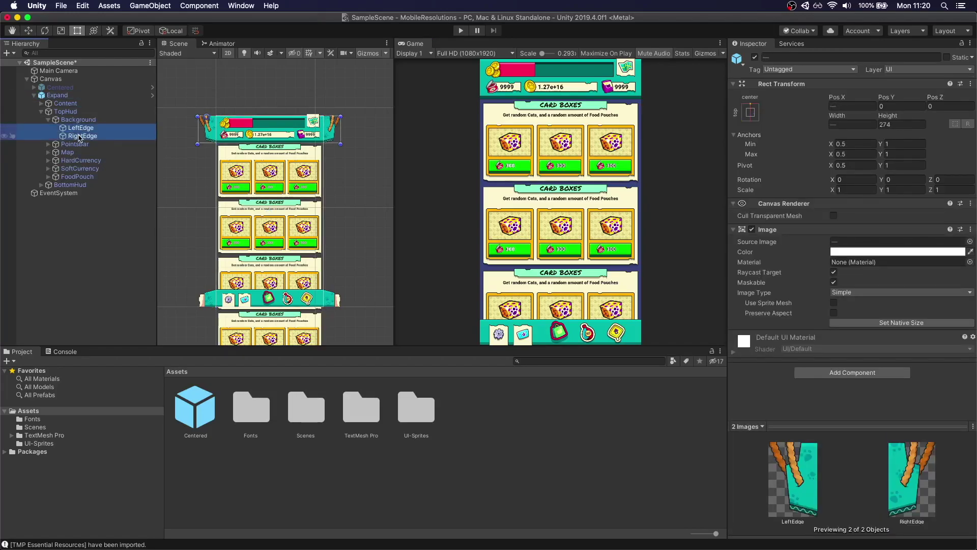
pyautogui.press('super+BackSpace')
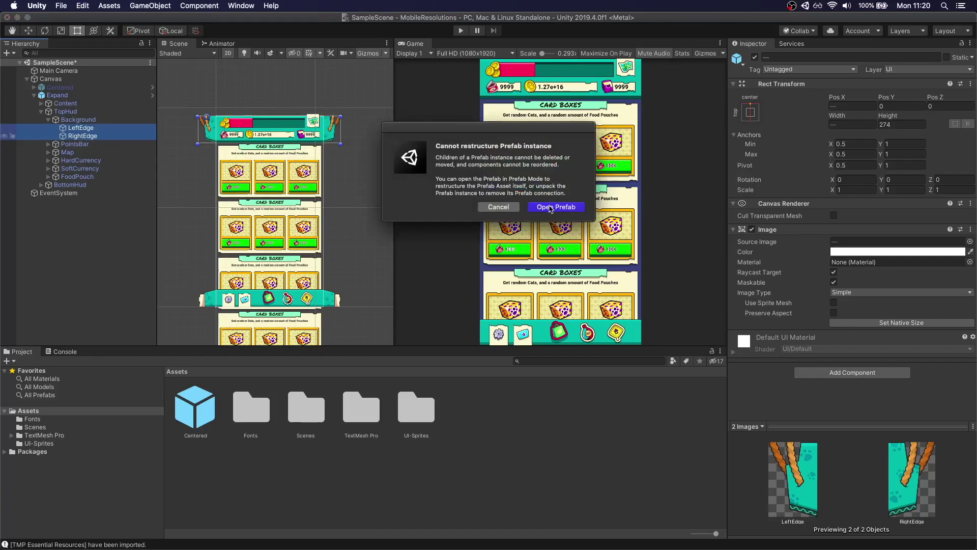
pyautogui.click(551, 207)
pyautogui.scroll(5, 313, 178)
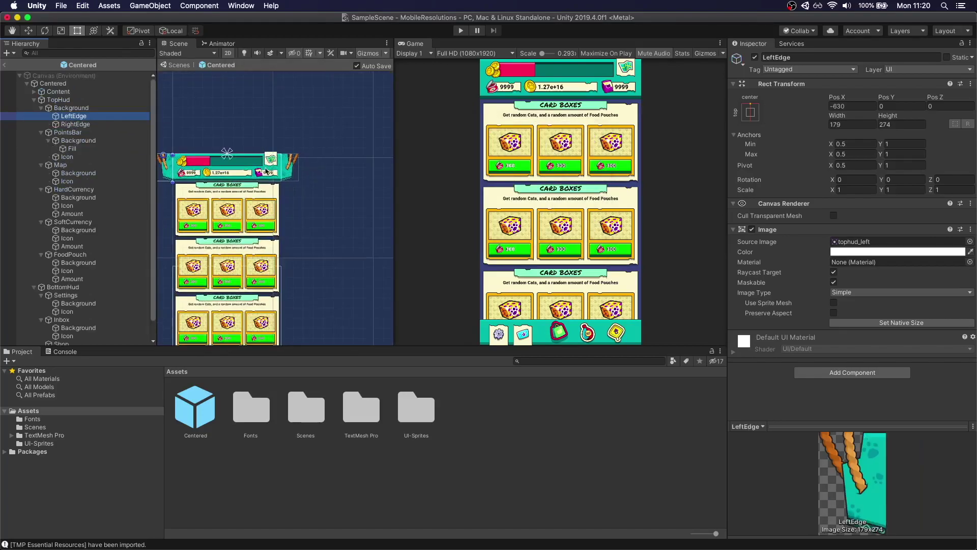
pyautogui.click(4, 65)
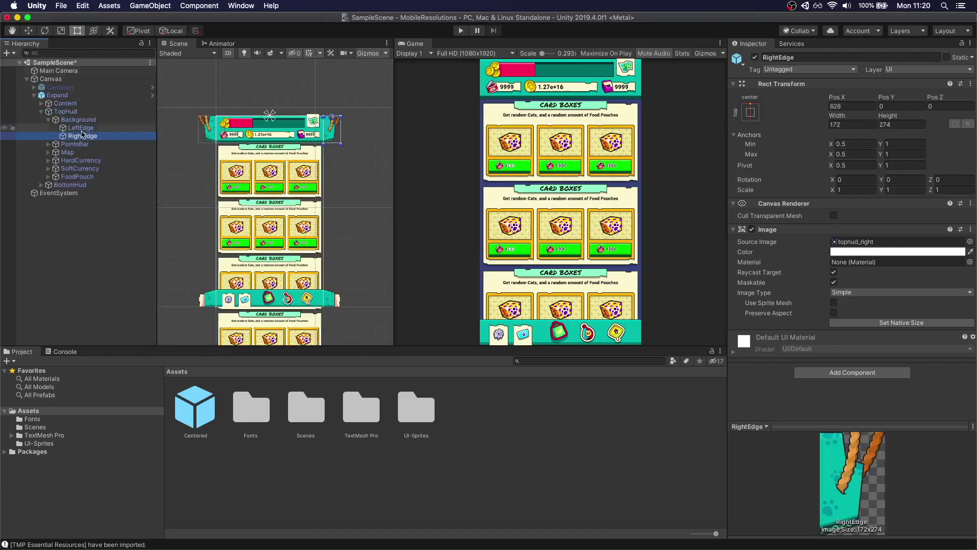
# Step: Unpack Expand completely from its prefab and delete LeftEdge and RightEdge
pyautogui.rightClick(60, 96)
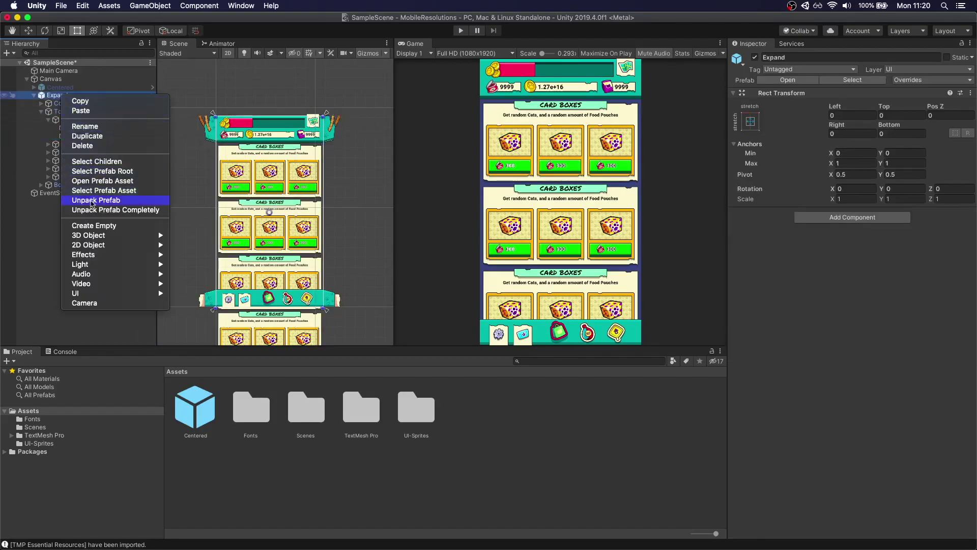
pyautogui.click(93, 211)
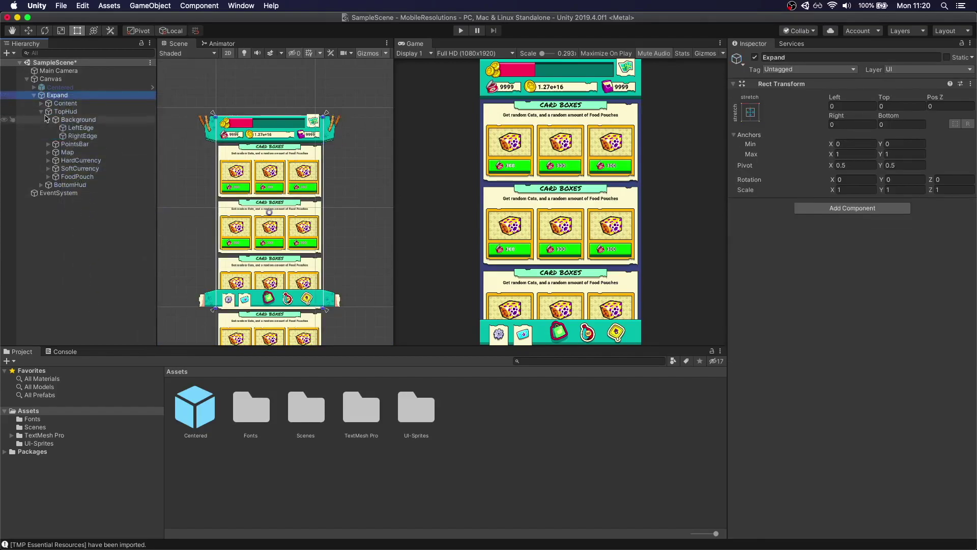
pyautogui.click(94, 128)
pyautogui.keyDown('shift'); pyautogui.click(86, 136); pyautogui.keyUp('shift')
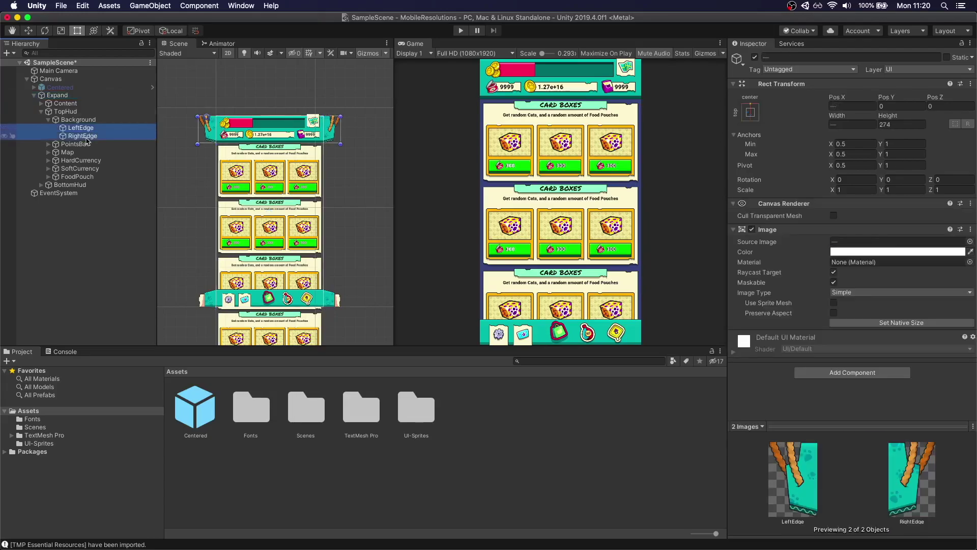
pyautogui.press('super+BackSpace')
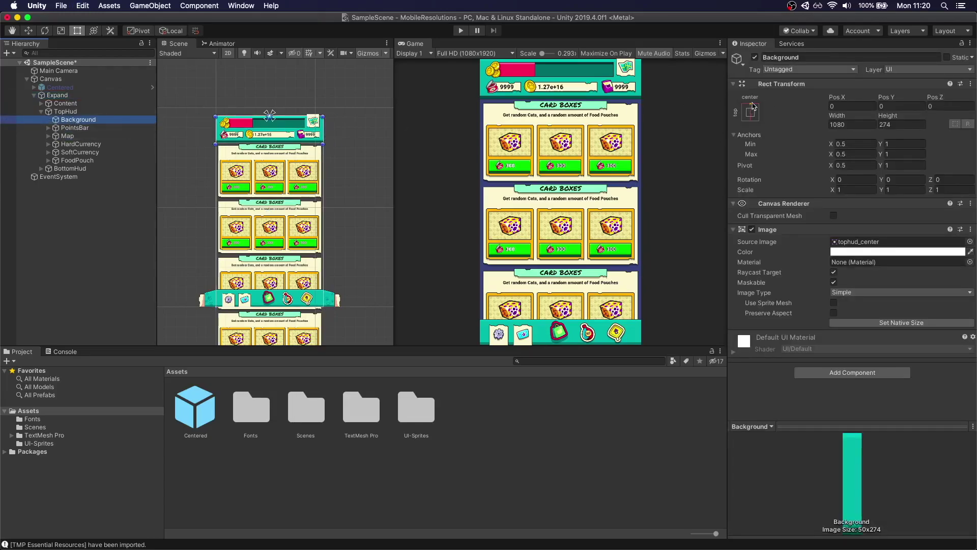
# Step: Anchor Background to top-stretch and preview the layout at Tablets (3:4)
pyautogui.click(751, 112)
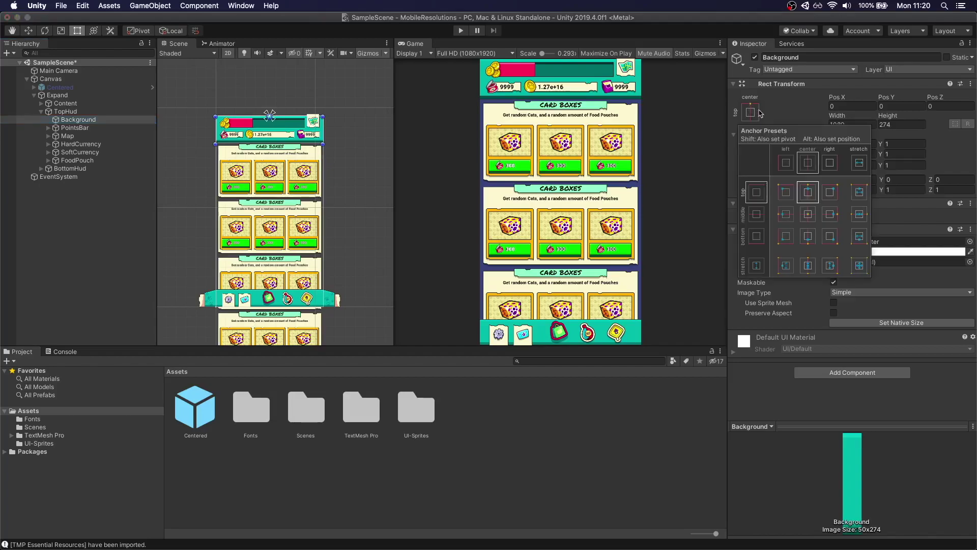
pyautogui.click(860, 192)
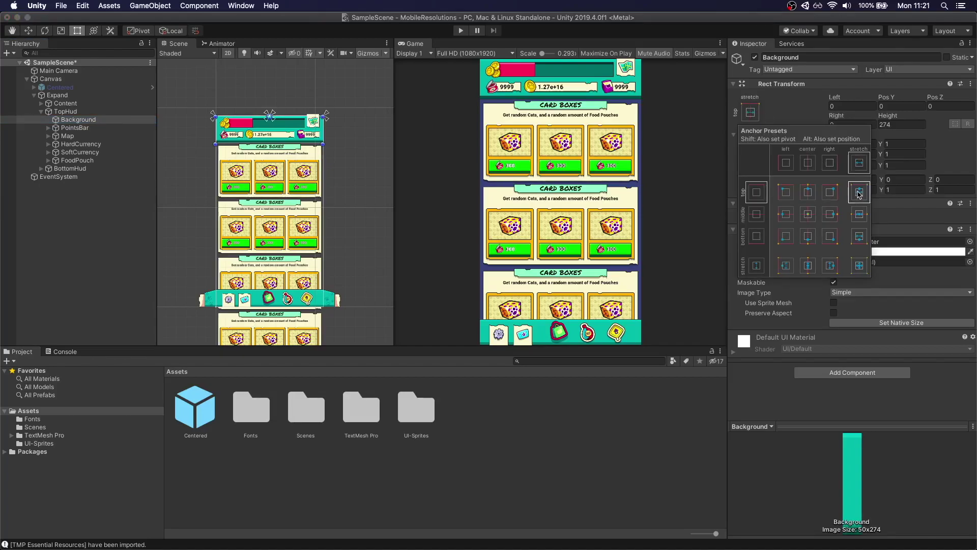
pyautogui.click(456, 55)
pyautogui.click(456, 54)
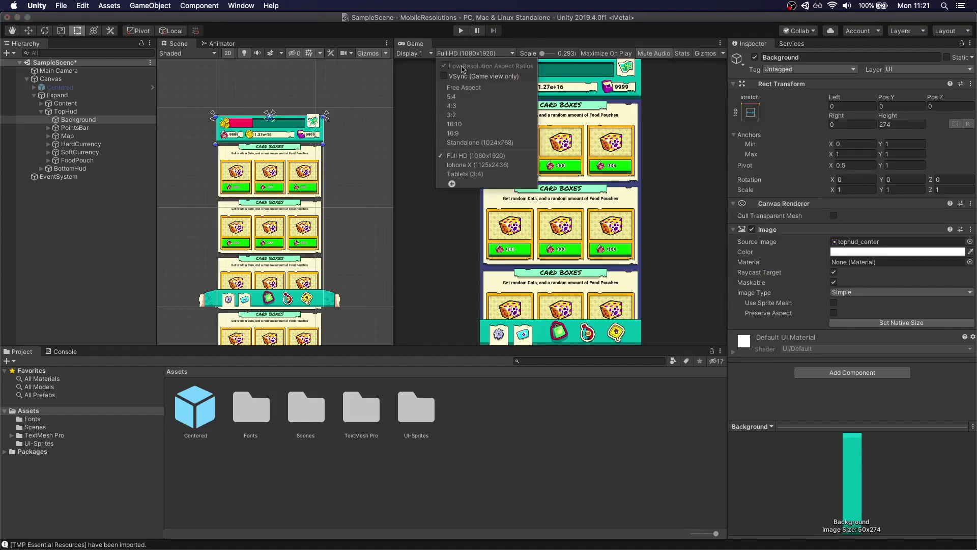
pyautogui.click(465, 174)
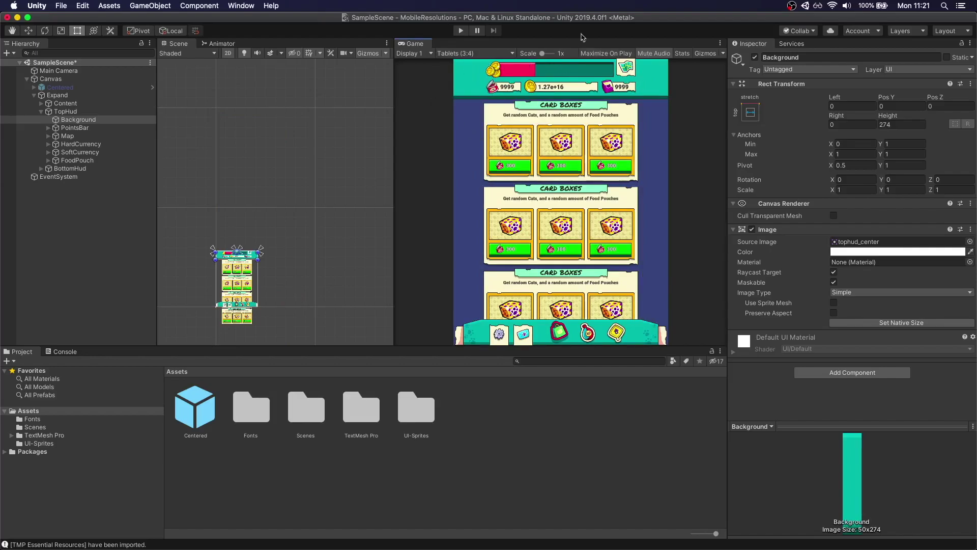
pyautogui.click(478, 53)
# Step: At Full HD, anchor the Map icon and its pivot to the top-right corner
pyautogui.click(487, 167)
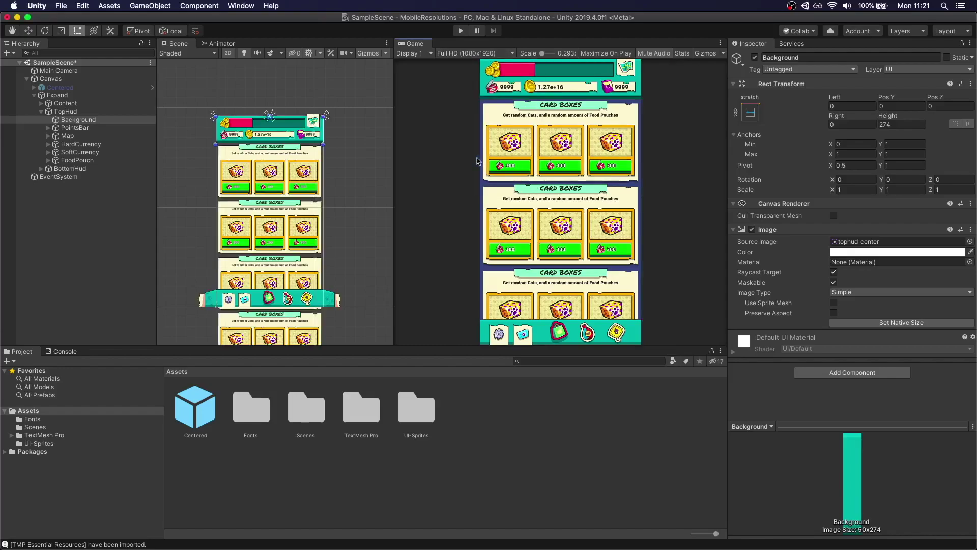
pyautogui.click(68, 136)
pyautogui.scroll(5, 309, 124)
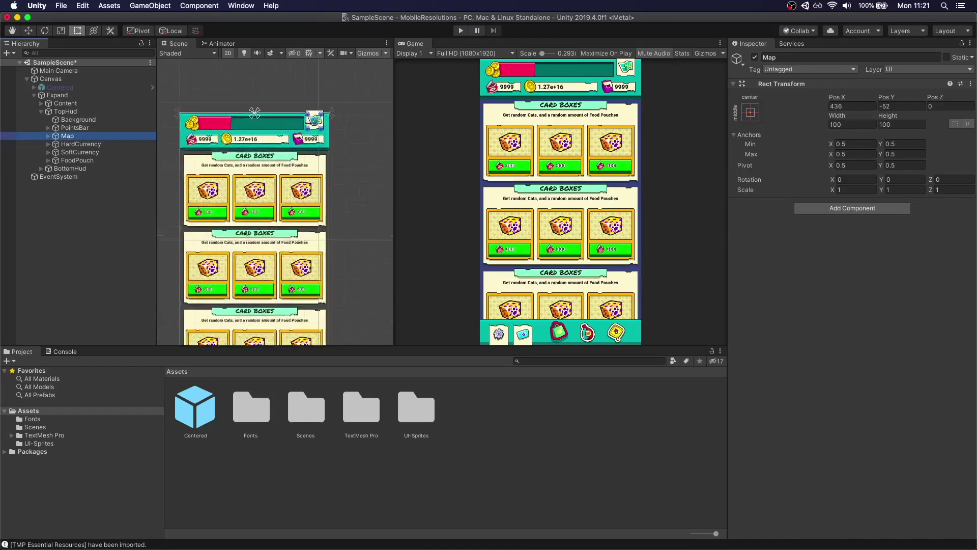
pyautogui.scroll(1, 338, 105)
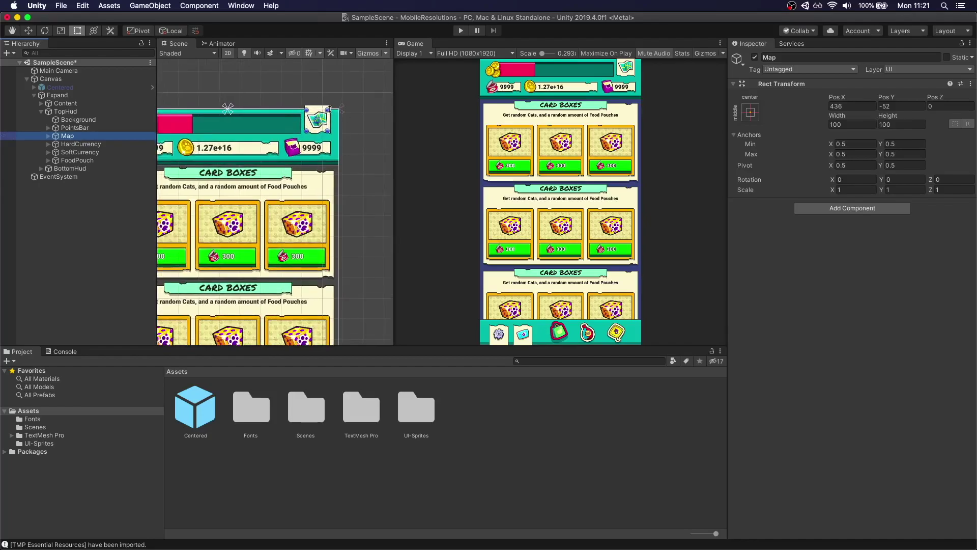
pyautogui.click(751, 112)
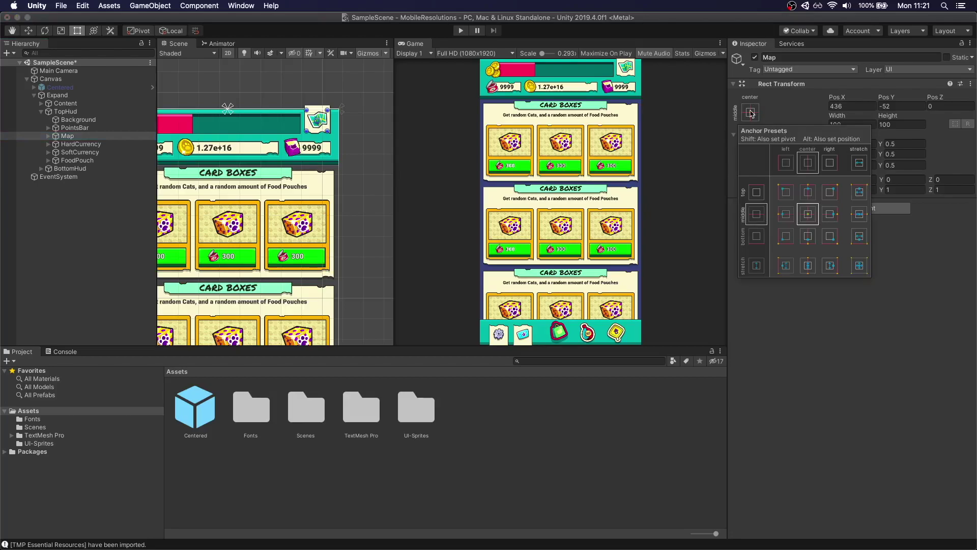
pyautogui.keyDown('shift'); pyautogui.click(830, 193); pyautogui.keyUp('shift')
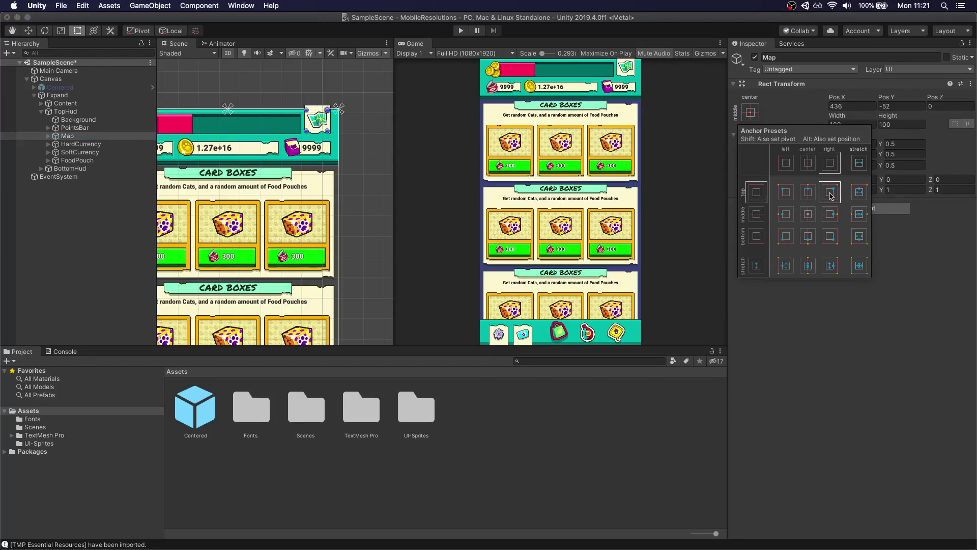
pyautogui.scroll(2, 339, 110)
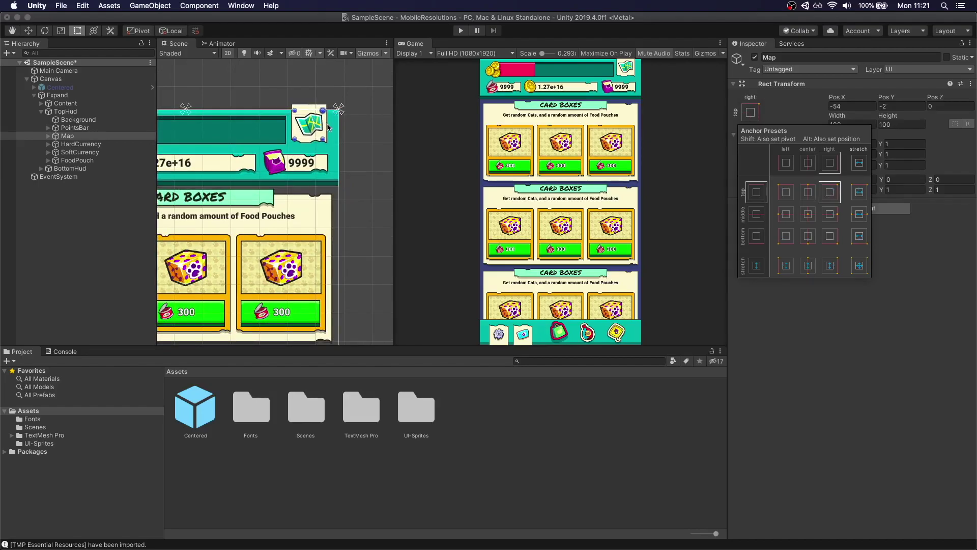
# Step: Check Map's position at Tablets (3:4) and Full HD, then select PointsBar
pyautogui.click(483, 53)
pyautogui.click(483, 54)
pyautogui.click(485, 173)
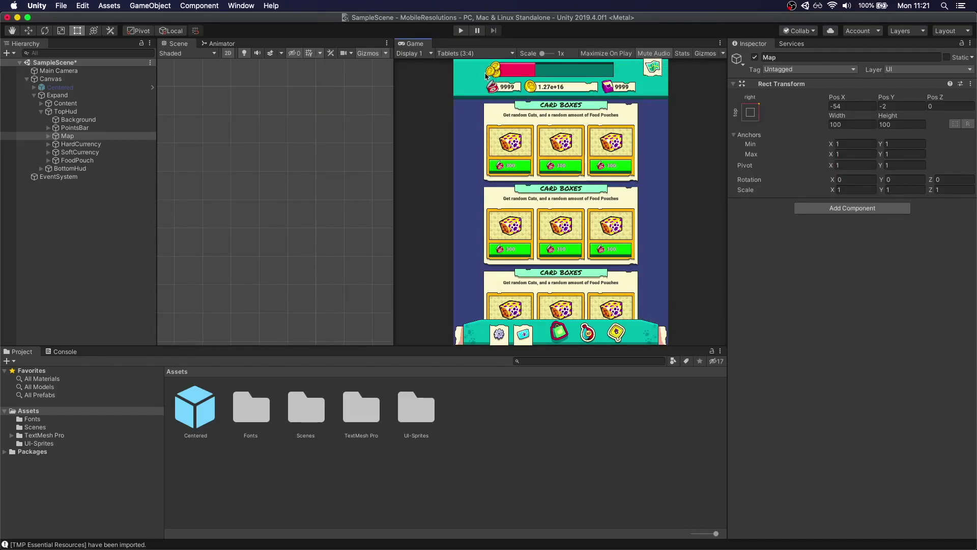
pyautogui.click(451, 54)
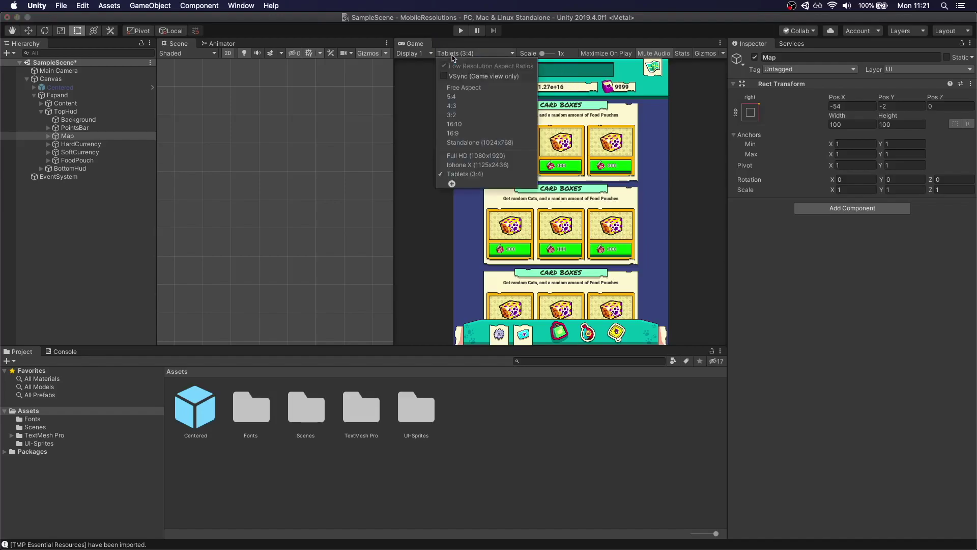
pyautogui.click(461, 155)
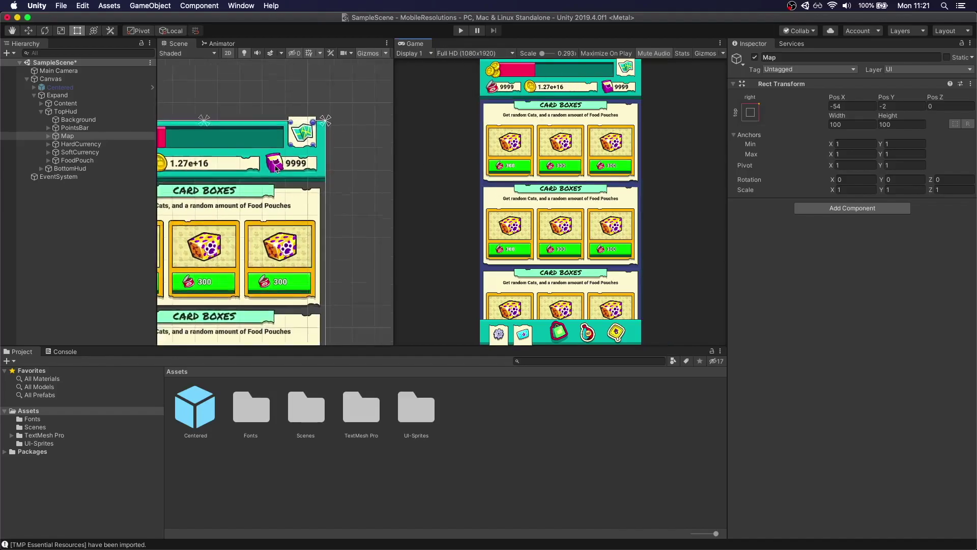
pyautogui.click(77, 128)
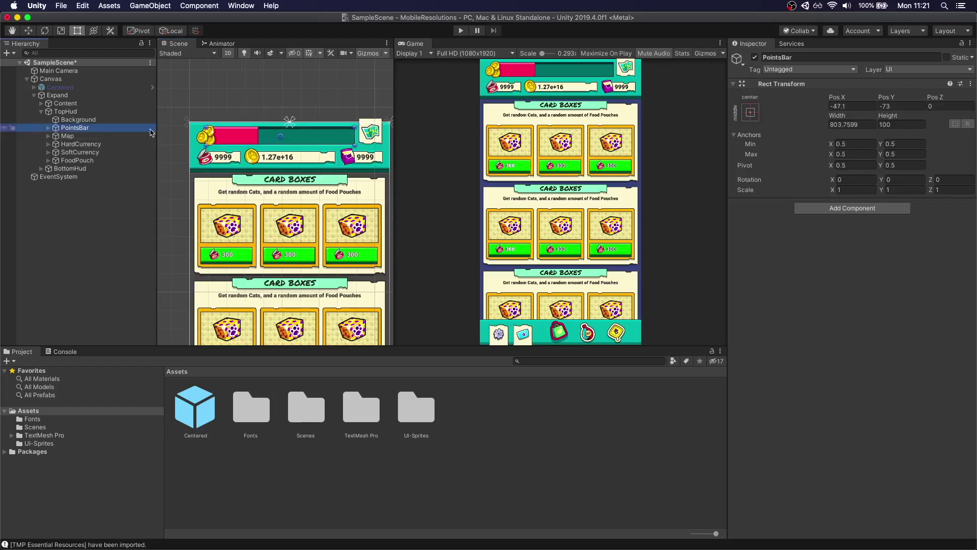
pyautogui.click(751, 113)
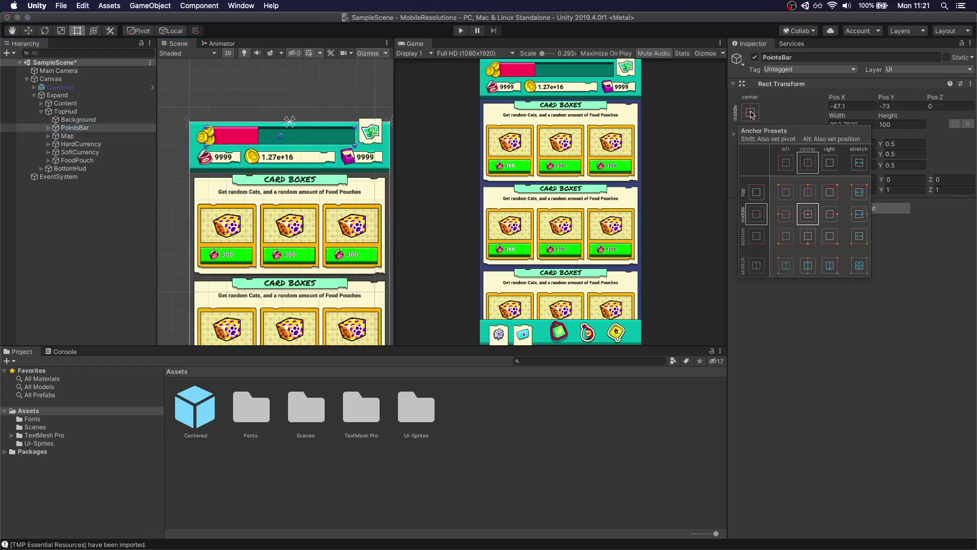
pyautogui.click(859, 217)
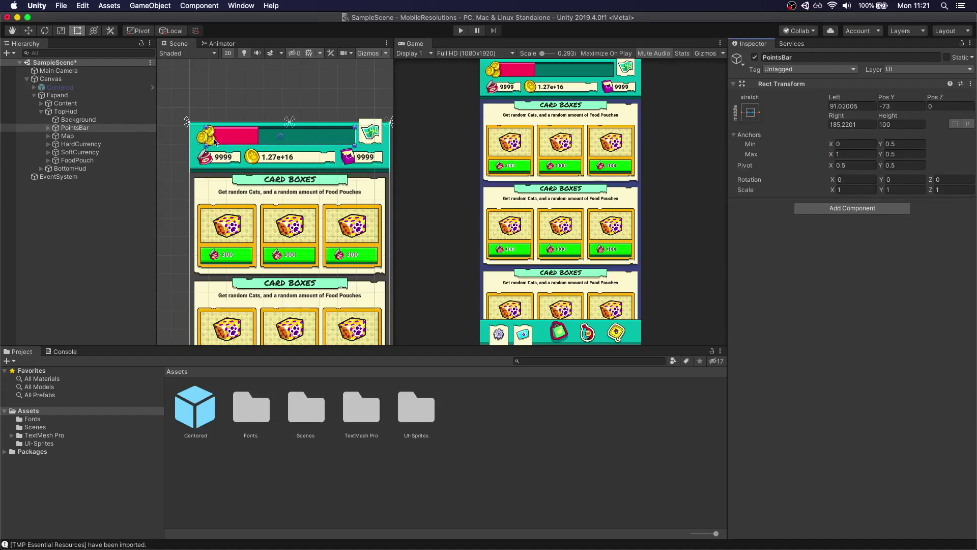
pyautogui.click(461, 54)
pyautogui.click(461, 174)
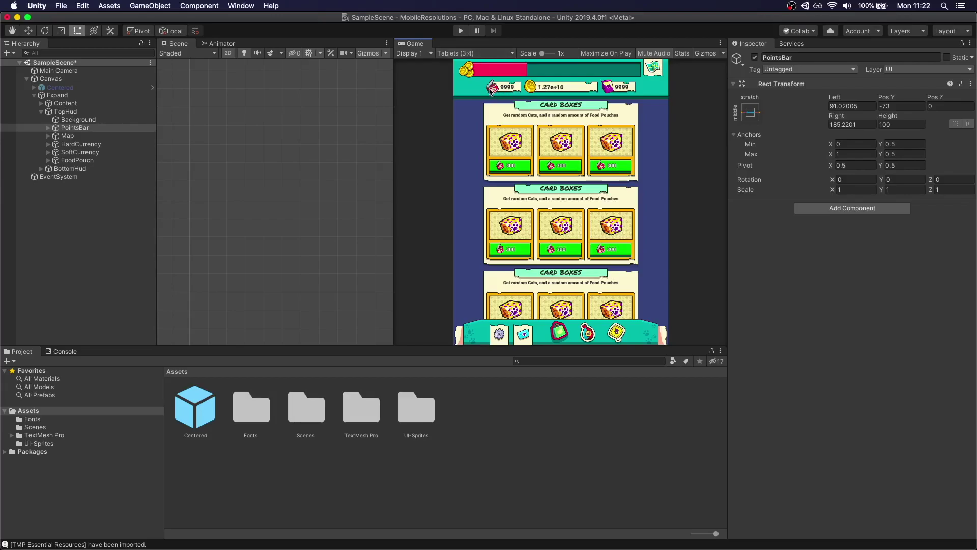
pyautogui.click(453, 54)
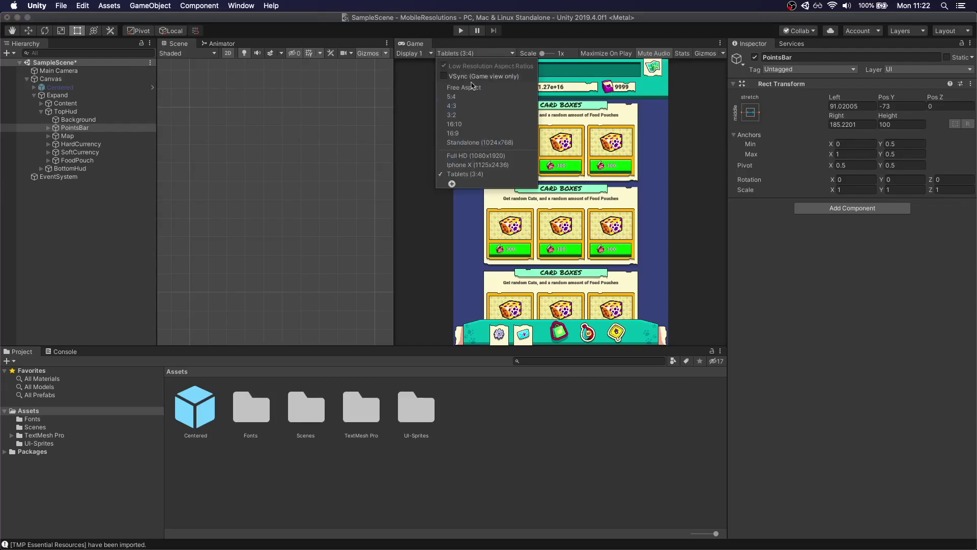
pyautogui.click(461, 156)
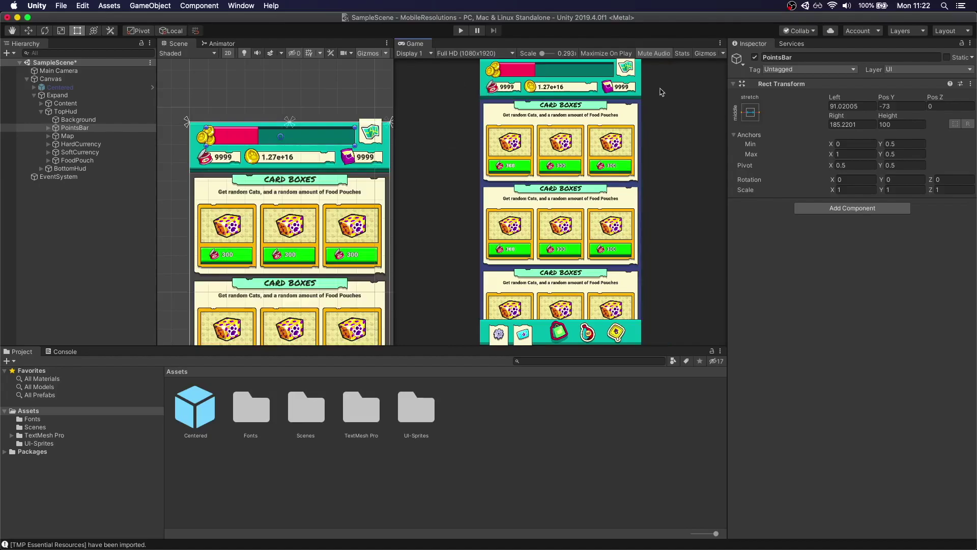
# Step: Create an empty HorizontalLayout child under TopHud holding HardCurrency, SoftCurrency and FoodPouch
pyautogui.click(65, 111)
pyautogui.click(150, 5)
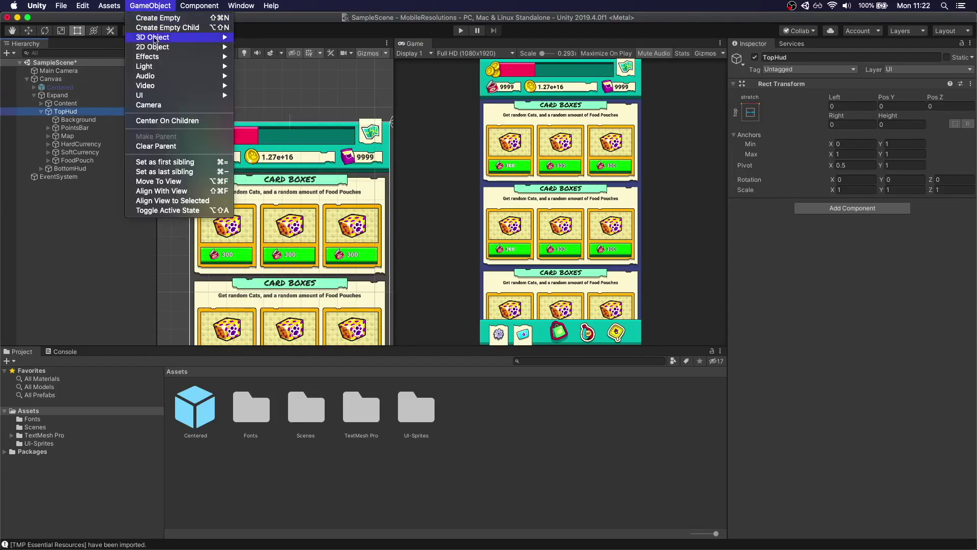
pyautogui.click(161, 28)
pyautogui.write('Hor')
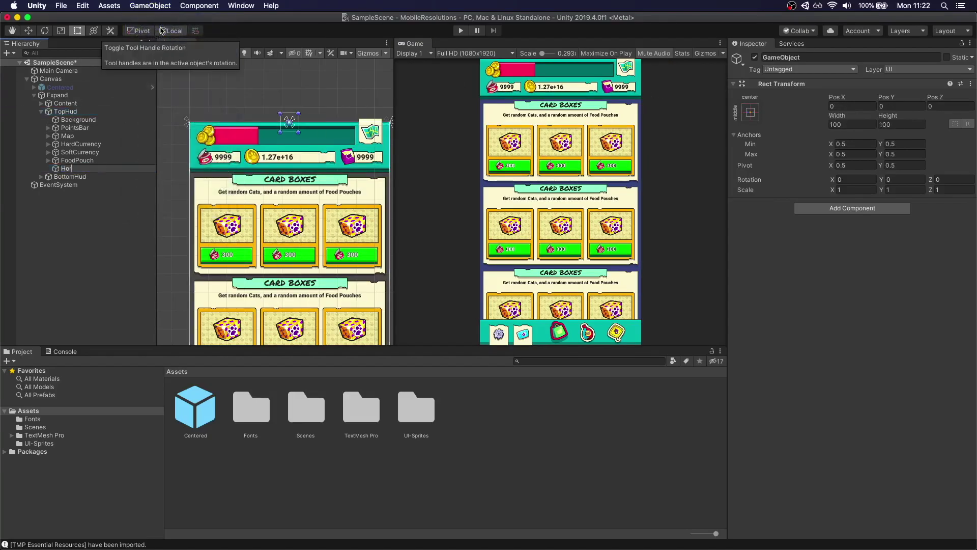
pyautogui.write('izontalLayout')
pyautogui.press('Return')
pyautogui.click(70, 158)
pyautogui.keyDown('shift'); pyautogui.click(74, 144); pyautogui.keyUp('shift')
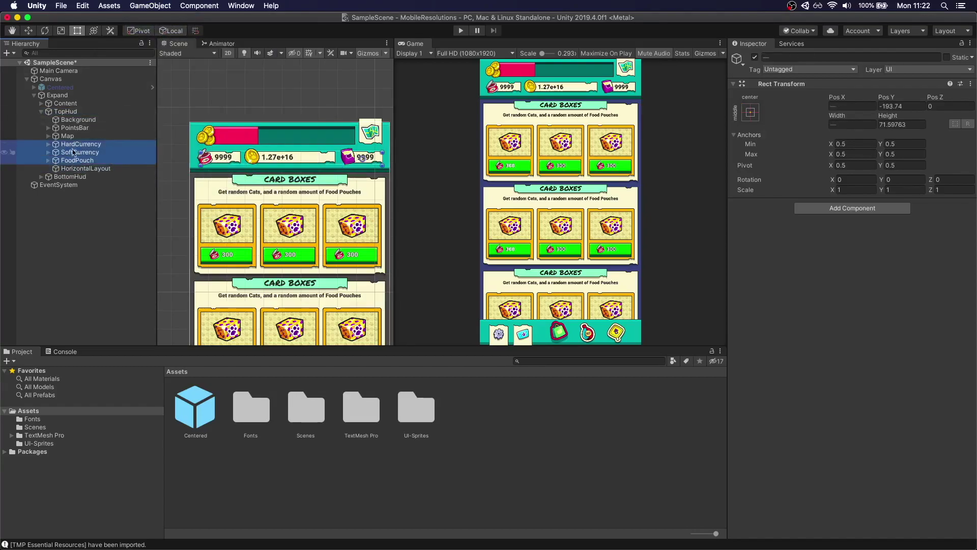
pyautogui.moveTo(74, 146); pyautogui.dragTo(80, 165)
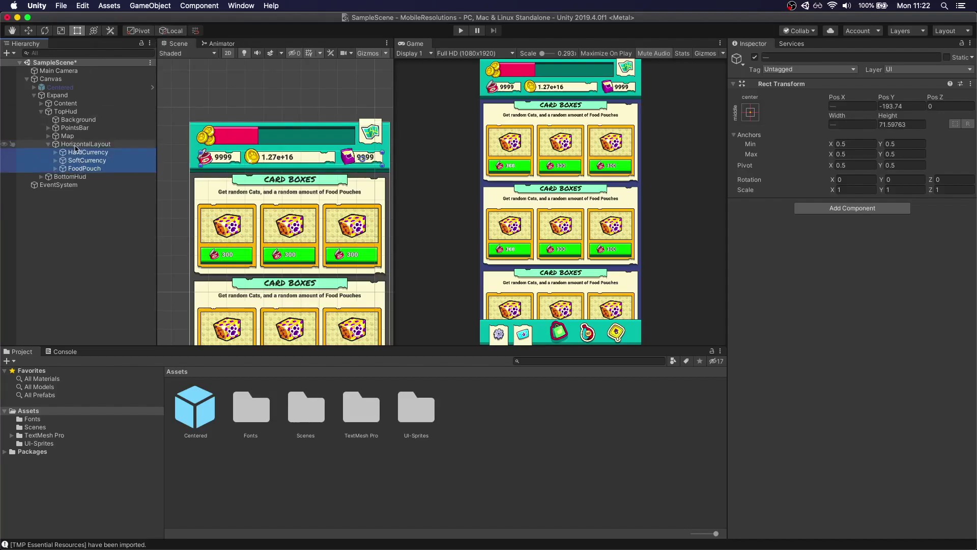
# Step: Add a Horizontal Layout Group to HorizontalLayout with Middle Center child alignment
pyautogui.click(86, 144)
pyautogui.click(844, 209)
pyautogui.write('horizontal')
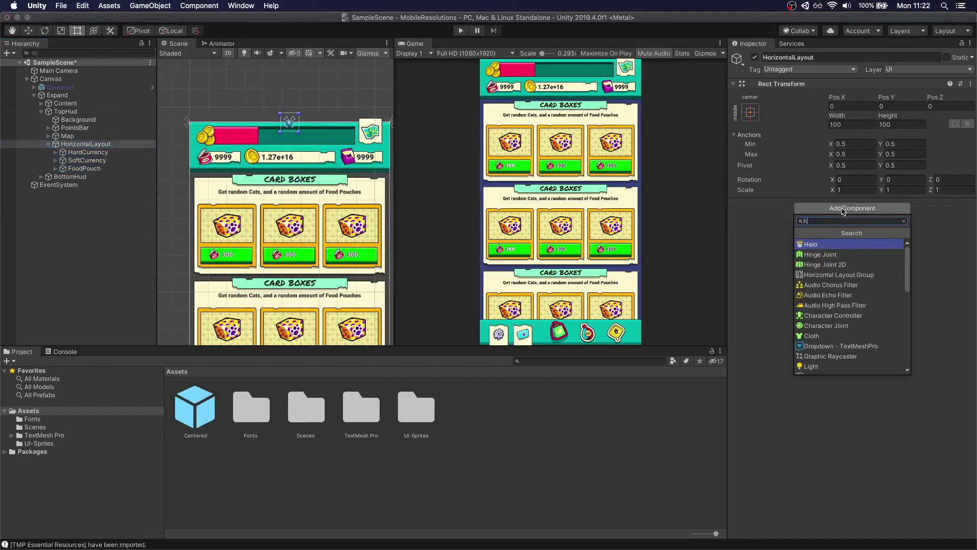
pyautogui.press('Return')
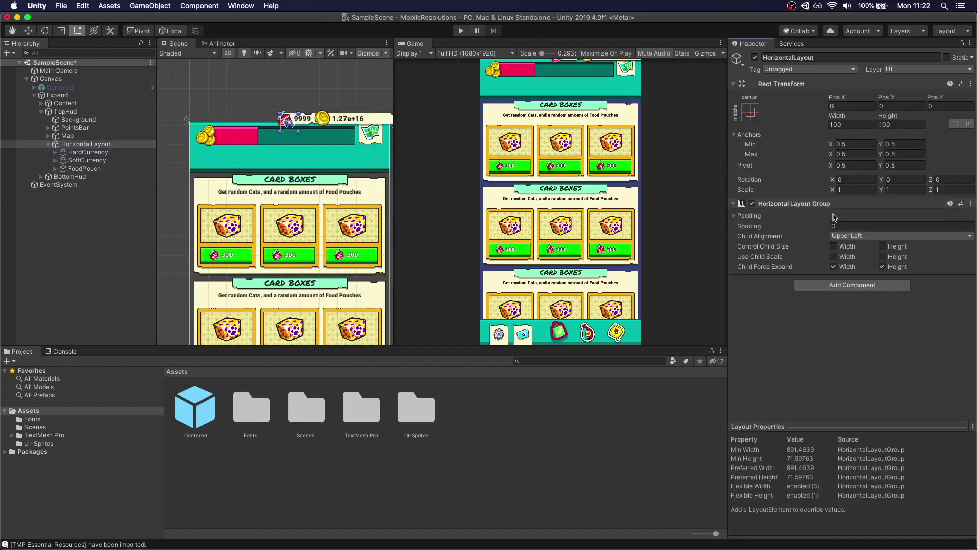
pyautogui.click(839, 237)
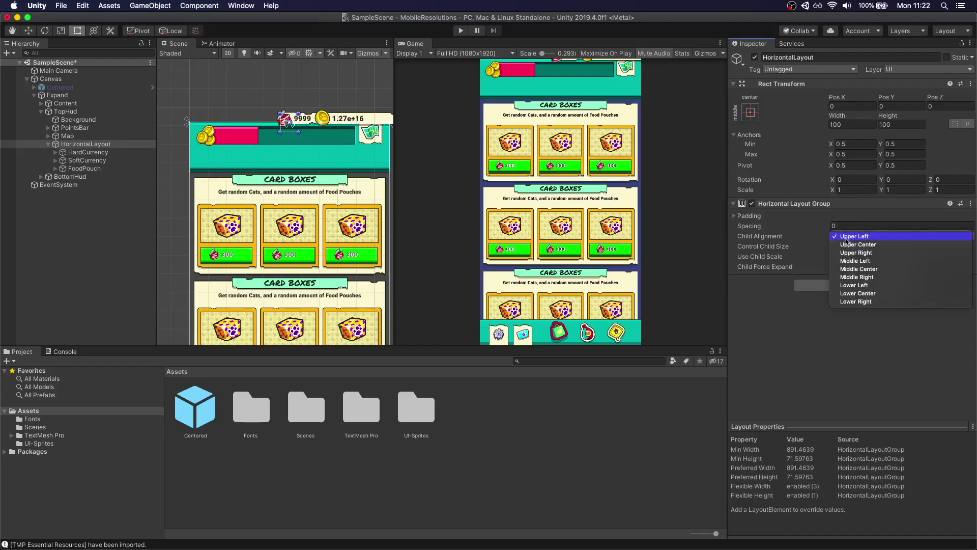
pyautogui.click(855, 269)
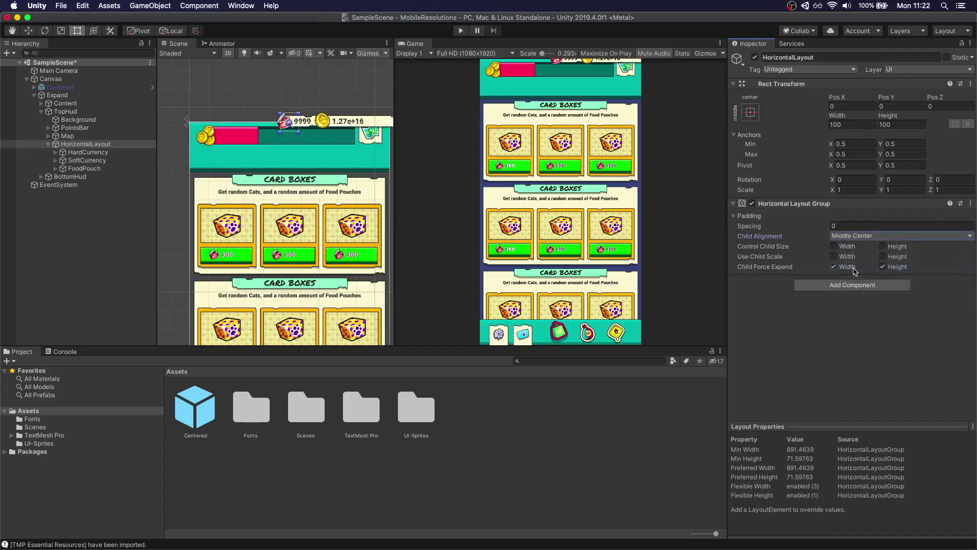
# Step: Stretch HorizontalLayout horizontally with Left/Right 0 and move it below the points bar
pyautogui.click(750, 112)
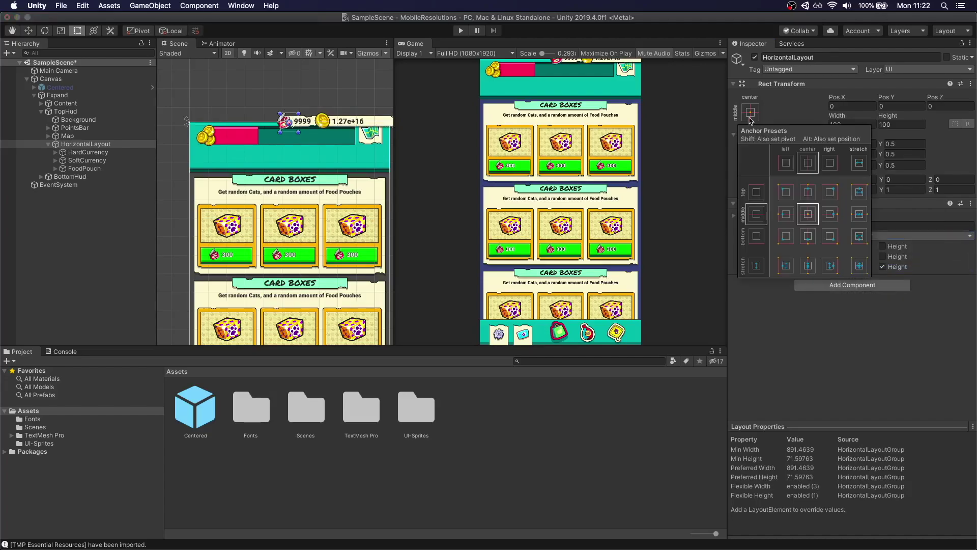
pyautogui.click(861, 219)
pyautogui.click(857, 106)
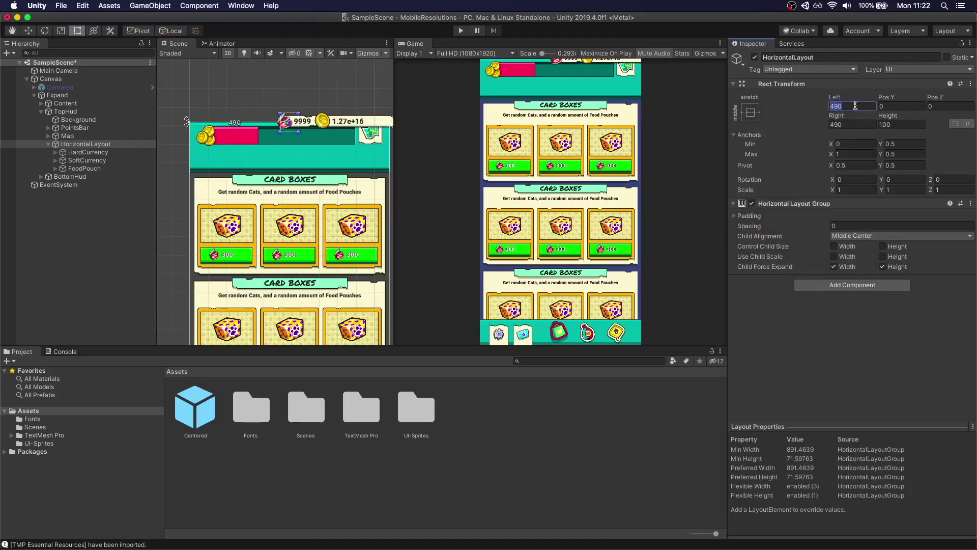
pyautogui.press('Tab')
pyautogui.press('Tab')
pyautogui.press('Tab')
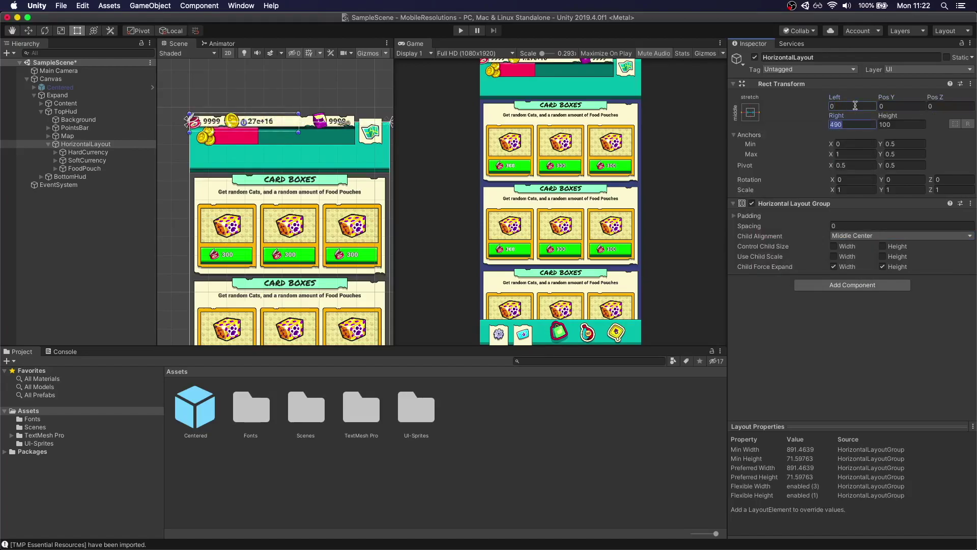
pyautogui.write('0')
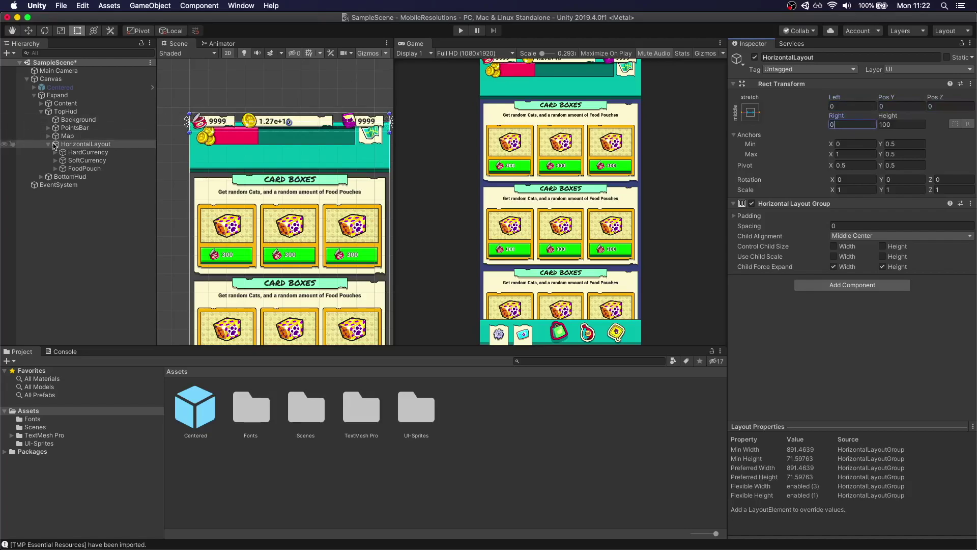
pyautogui.click(86, 144)
pyautogui.press('w')
pyautogui.moveTo(288, 81); pyautogui.dragTo(290, 116)
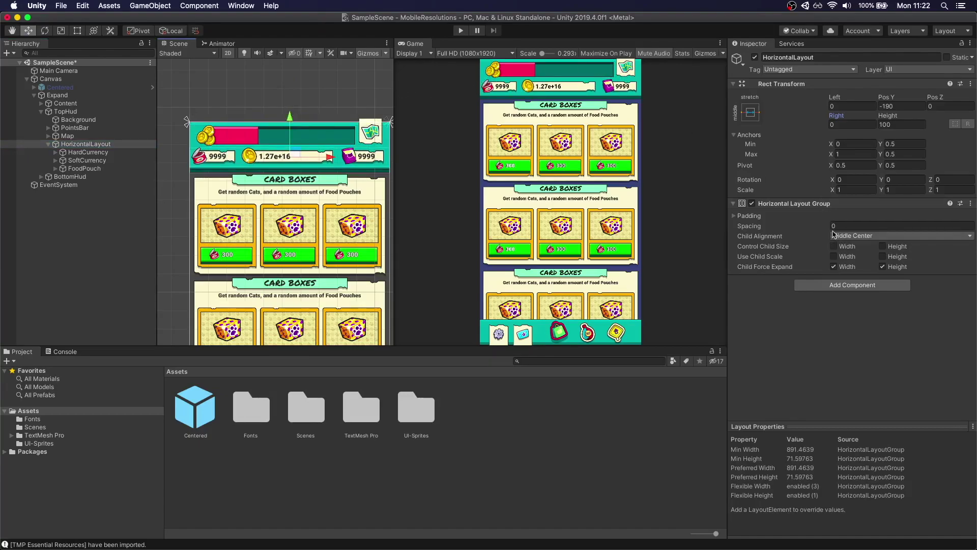
# Step: Inset the currency row with Left and Right offsets of 35
pyautogui.moveTo(835, 98); pyautogui.dragTo(860, 122)
pyautogui.click(858, 107)
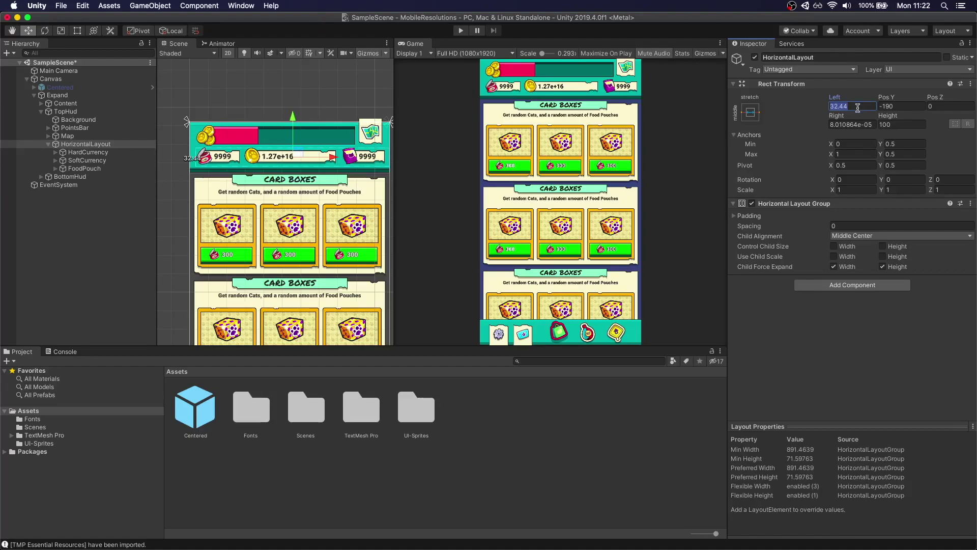
pyautogui.write('35')
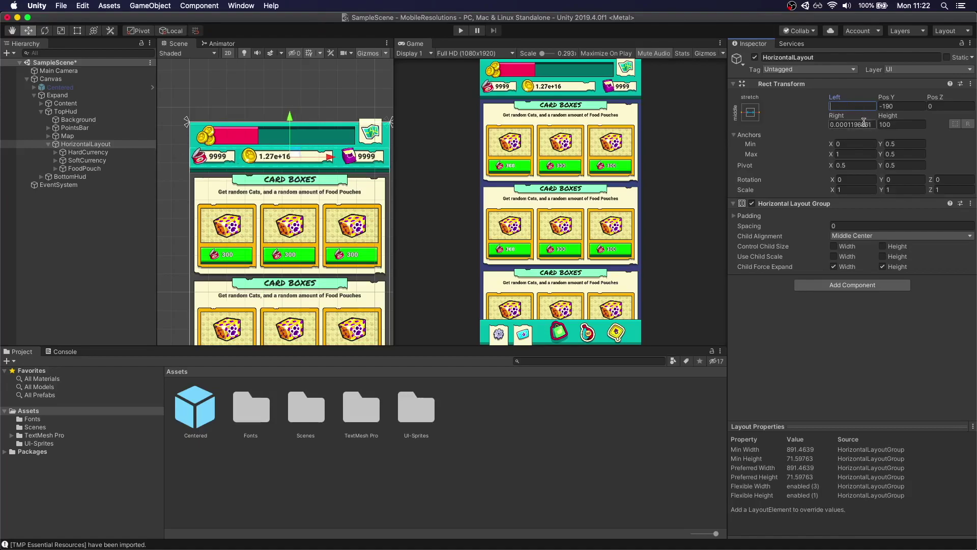
pyautogui.click(864, 124)
pyautogui.write('35')
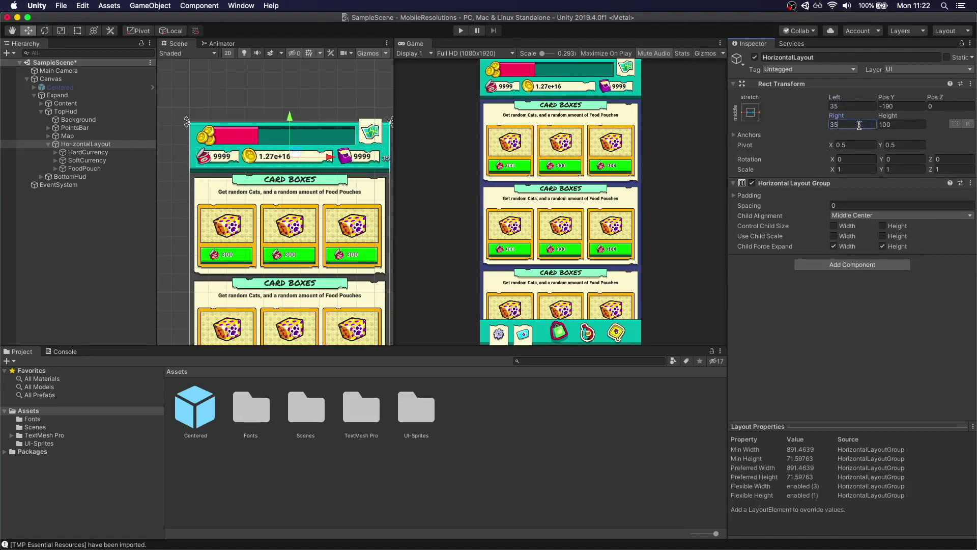
# Step: Preview the inset currency row at Tablets (3:4)
pyautogui.click(477, 54)
pyautogui.click(482, 177)
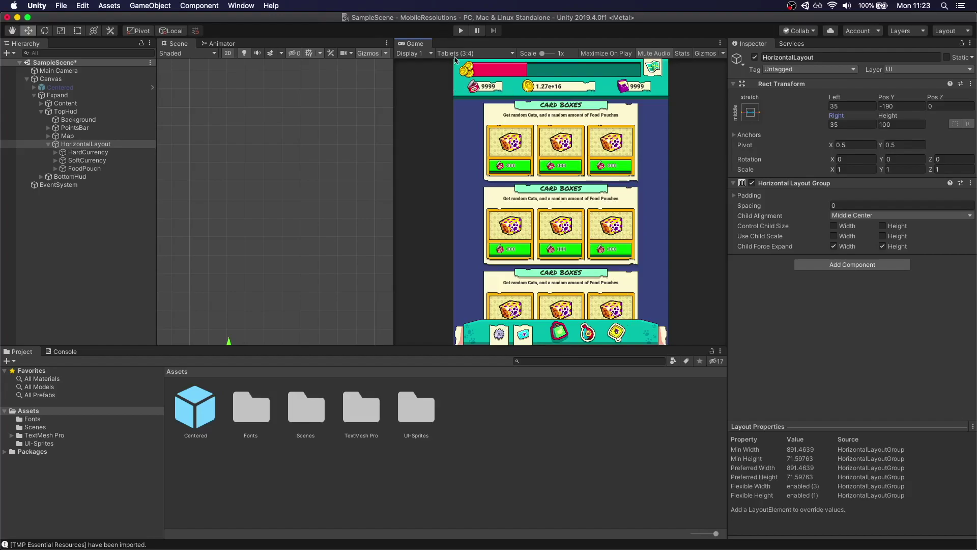
pyautogui.click(473, 53)
# Step: Back at Full HD, collapse TopHud, select expanded BottomHud, and show the UI-Sprites folder
pyautogui.click(479, 156)
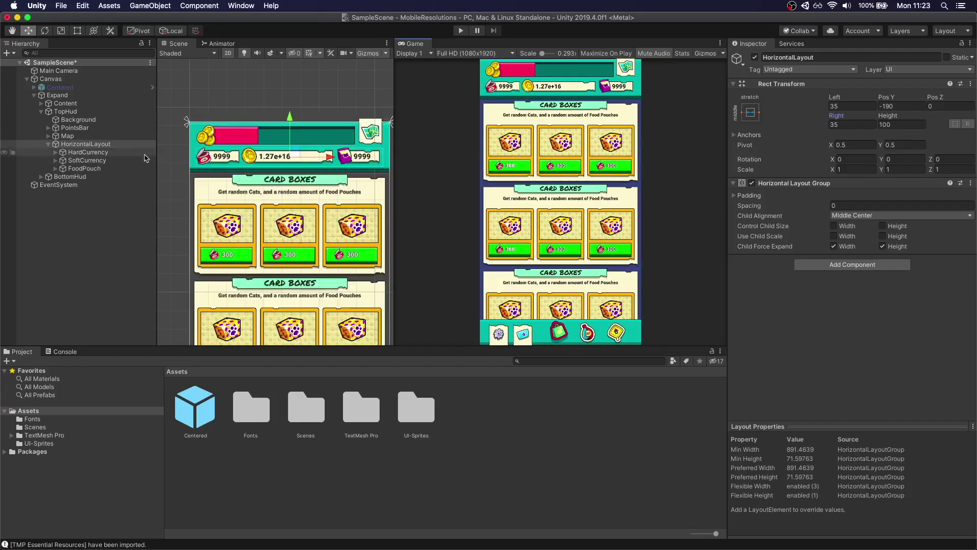
pyautogui.click(41, 111)
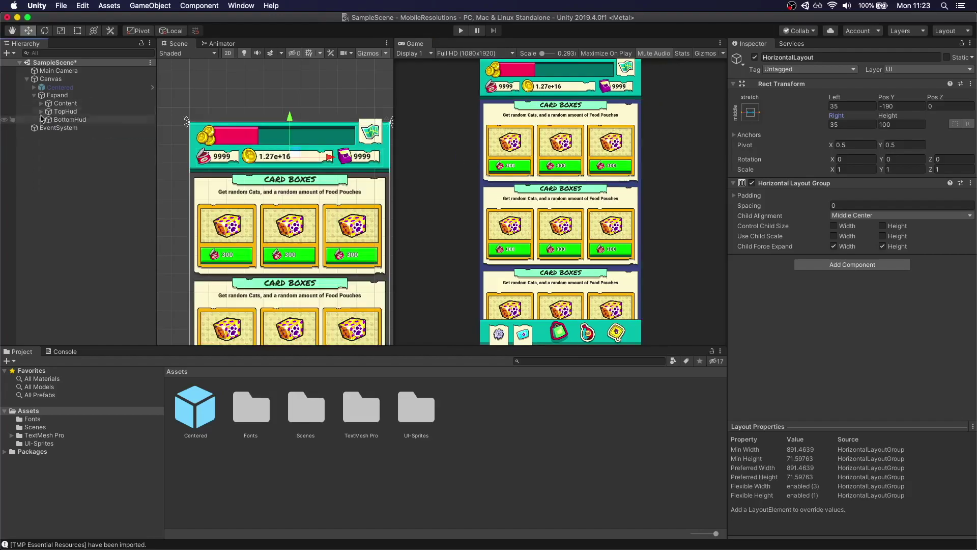
pyautogui.click(41, 119)
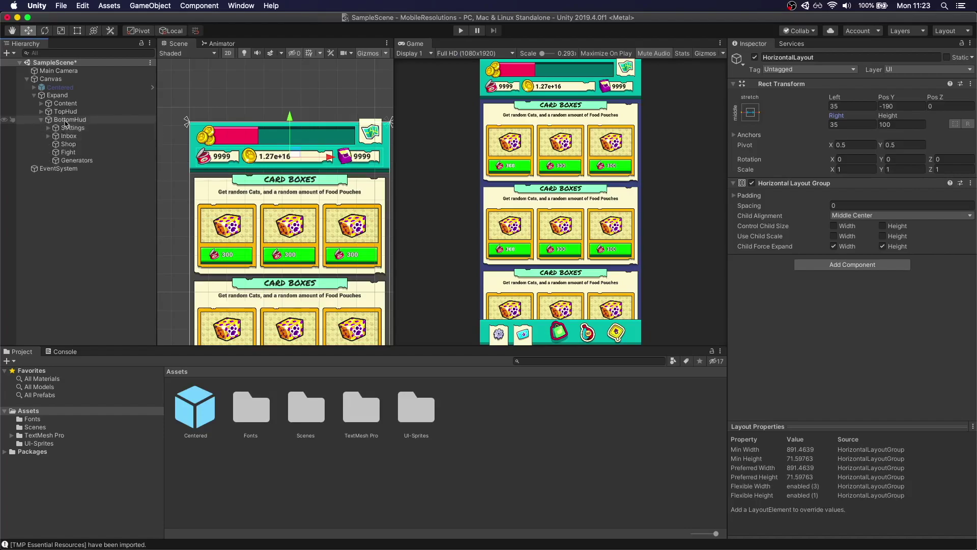
pyautogui.click(65, 121)
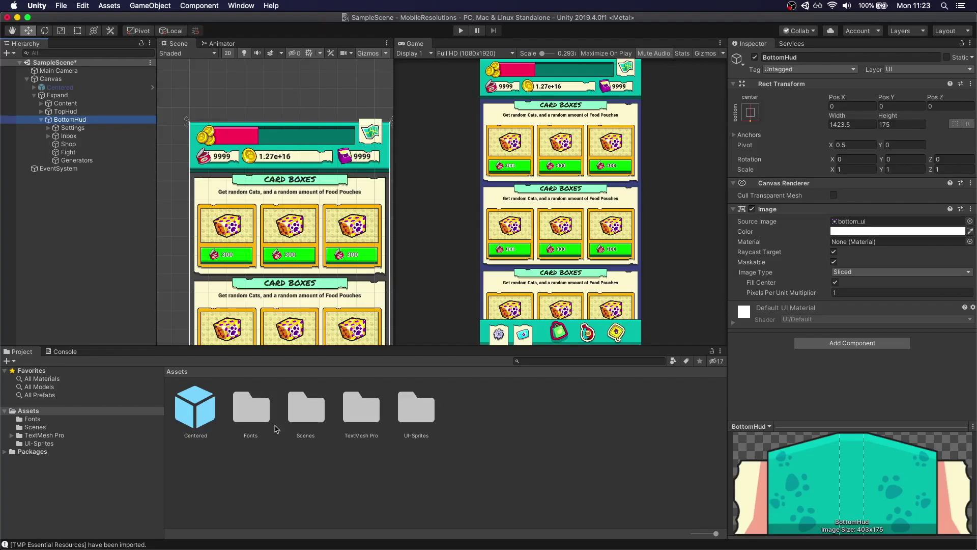
pyautogui.click(38, 444)
pyautogui.scroll(-2, 221, 434)
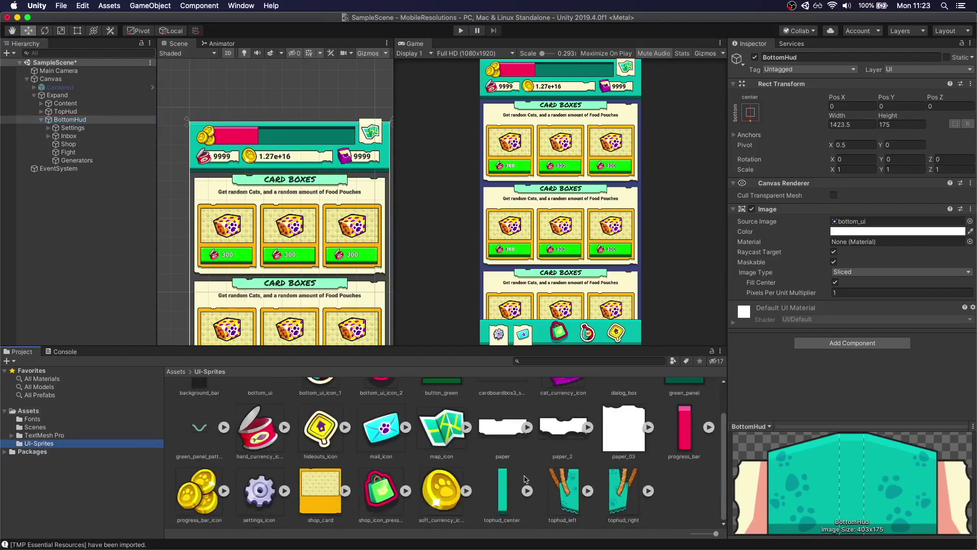
# Step: Set BottomHud's image to the tophud_center sprite and bring the bottom bar into view
pyautogui.moveTo(840, 229); pyautogui.dragTo(865, 222)
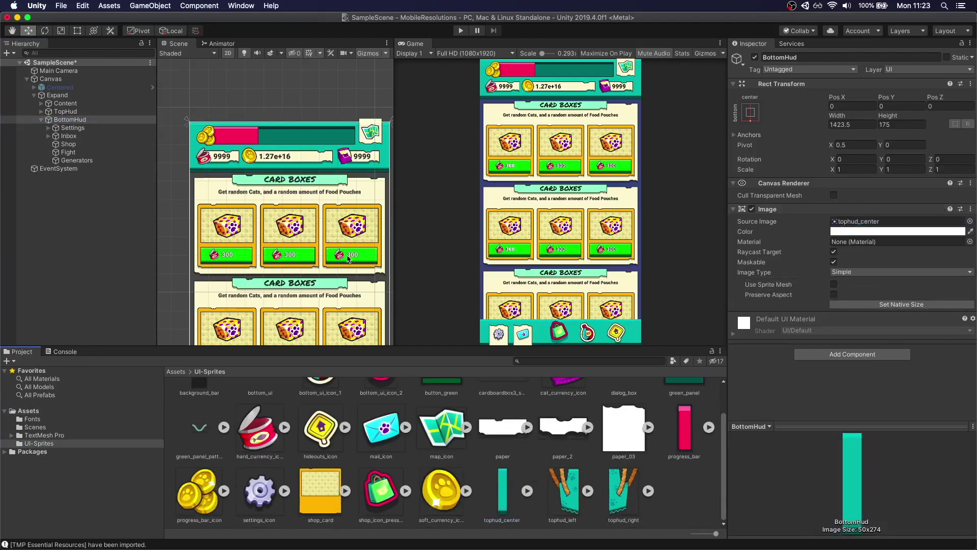
pyautogui.scroll(-3, 339, 264)
pyautogui.moveTo(339, 264); pyautogui.dragTo(339, 149, button='middle')
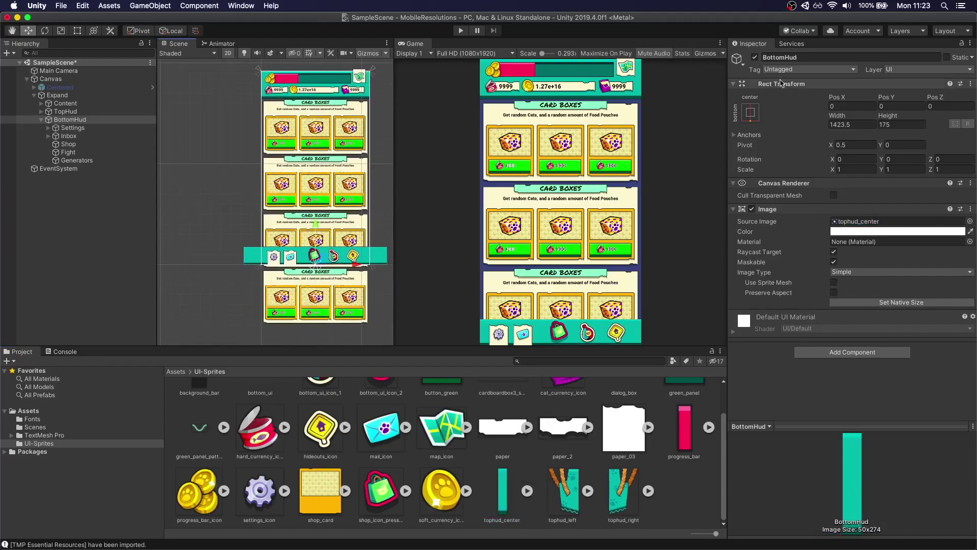
# Step: Anchor BottomHud stretched along the bottom with Left and Right insets of 0
pyautogui.click(751, 112)
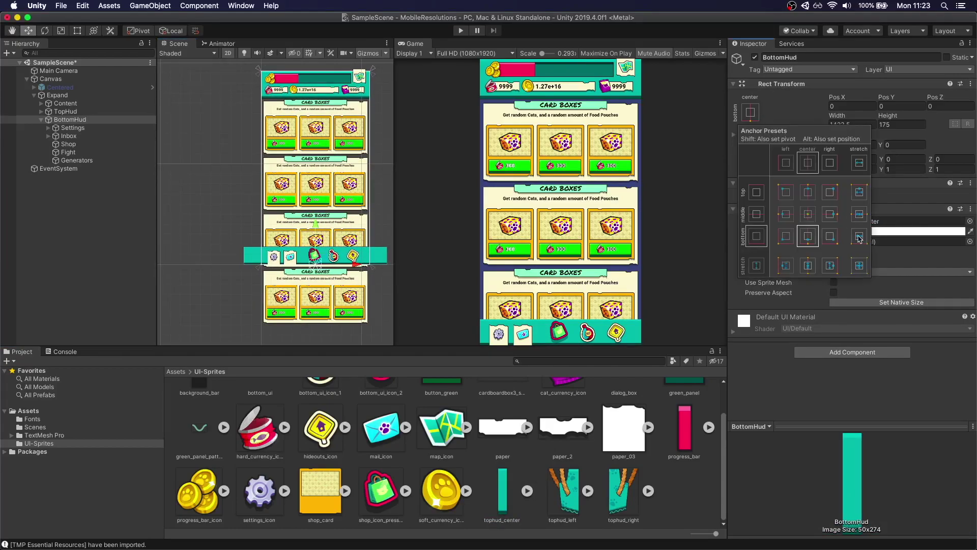
pyautogui.click(859, 240)
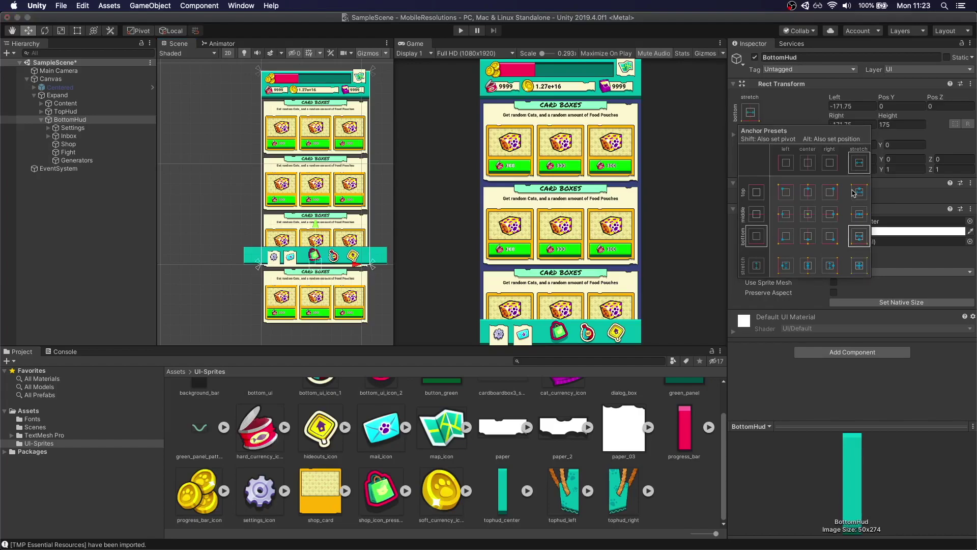
pyautogui.click(859, 107)
pyautogui.write('0')
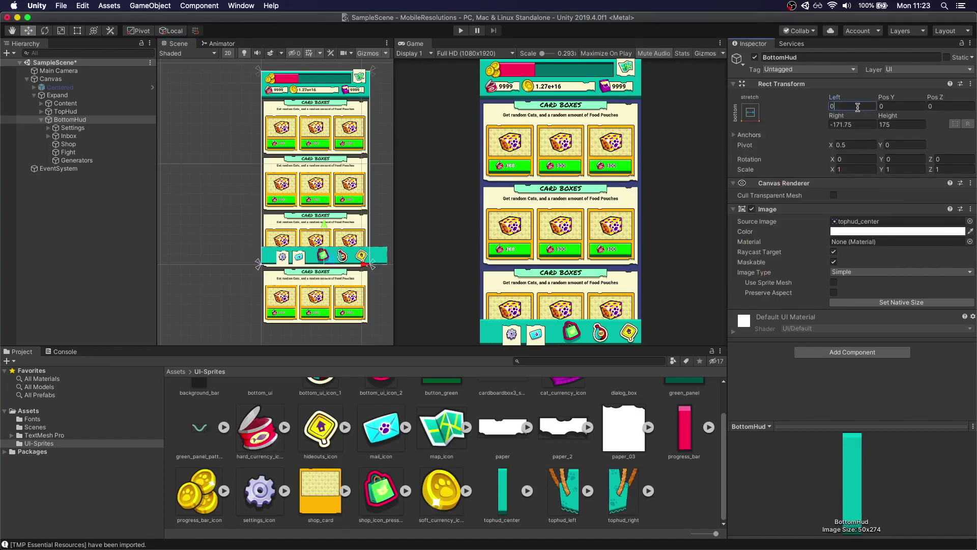
pyautogui.press('Tab')
pyautogui.press('Tab')
pyautogui.write('0')
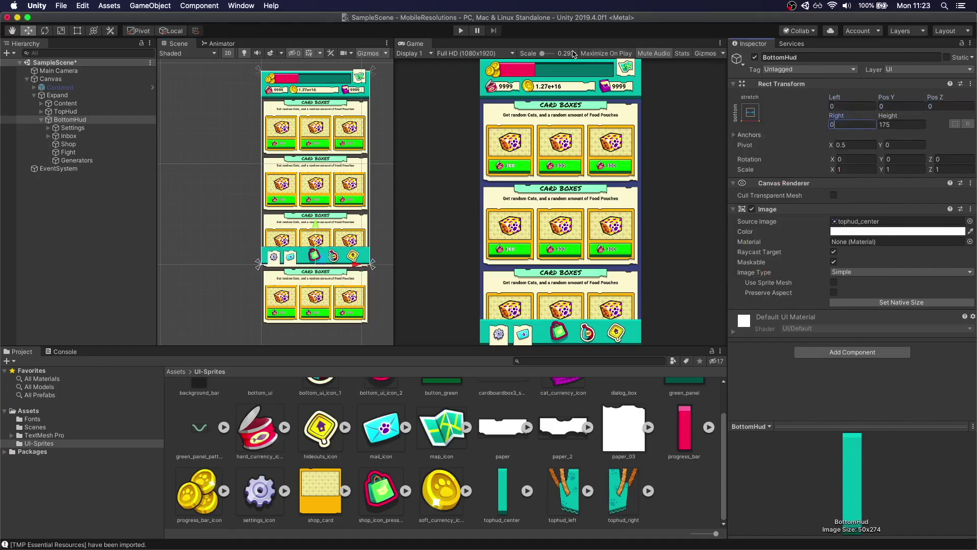
# Step: Preview the canvas at Tablets (3:4), then at Full HD (1080x1920)
pyautogui.click(474, 53)
pyautogui.click(473, 174)
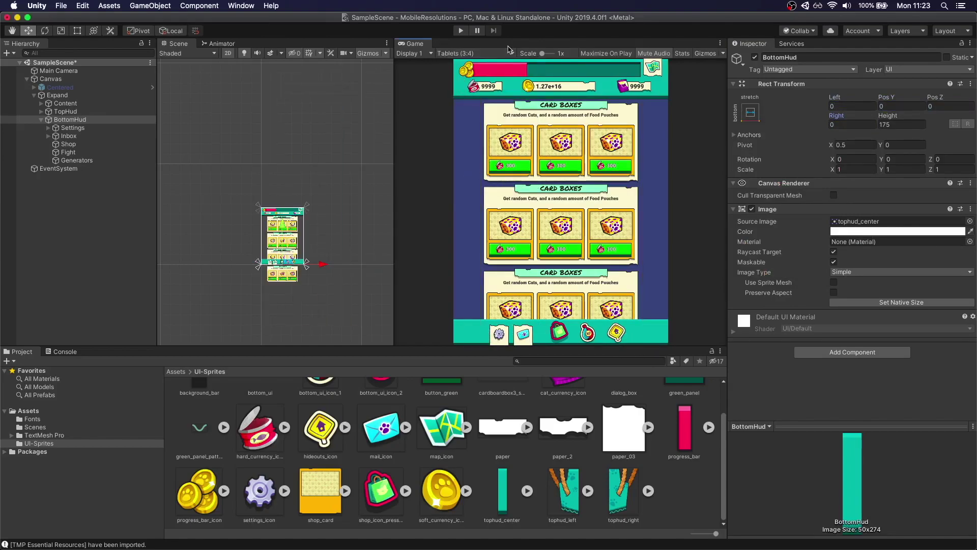
pyautogui.click(484, 53)
pyautogui.click(476, 155)
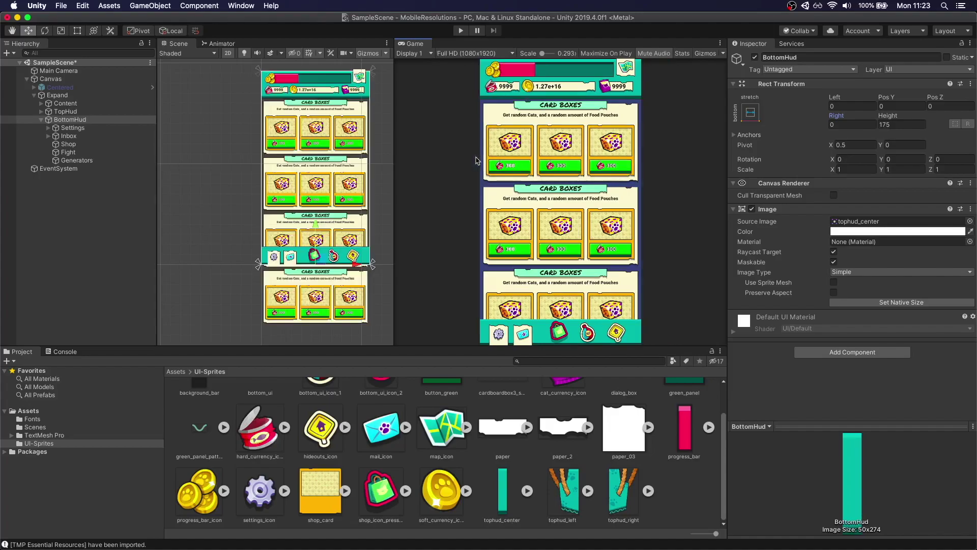
# Step: Anchor both the Settings and Inbox buttons to the bottom-left preset
pyautogui.click(72, 128)
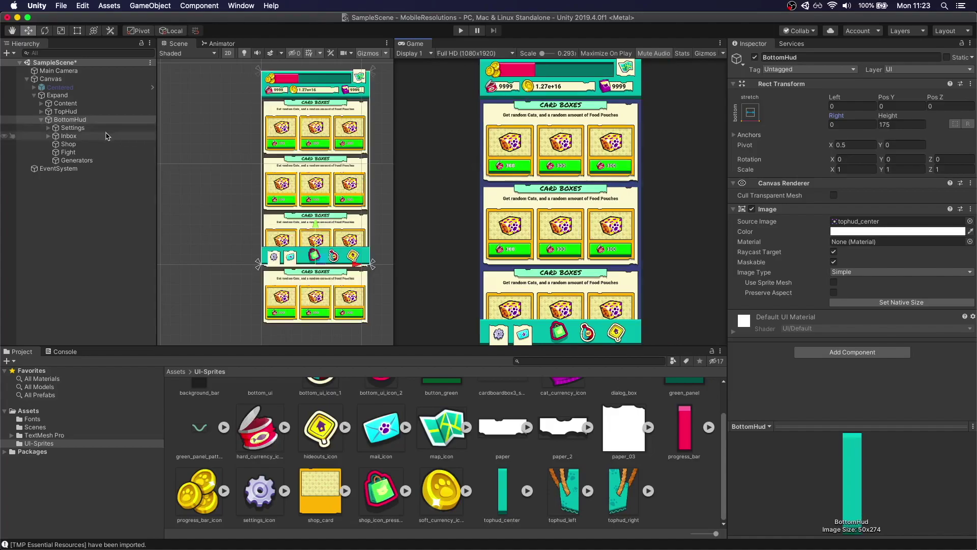
pyautogui.keyDown('shift'); pyautogui.click(71, 137); pyautogui.keyUp('shift')
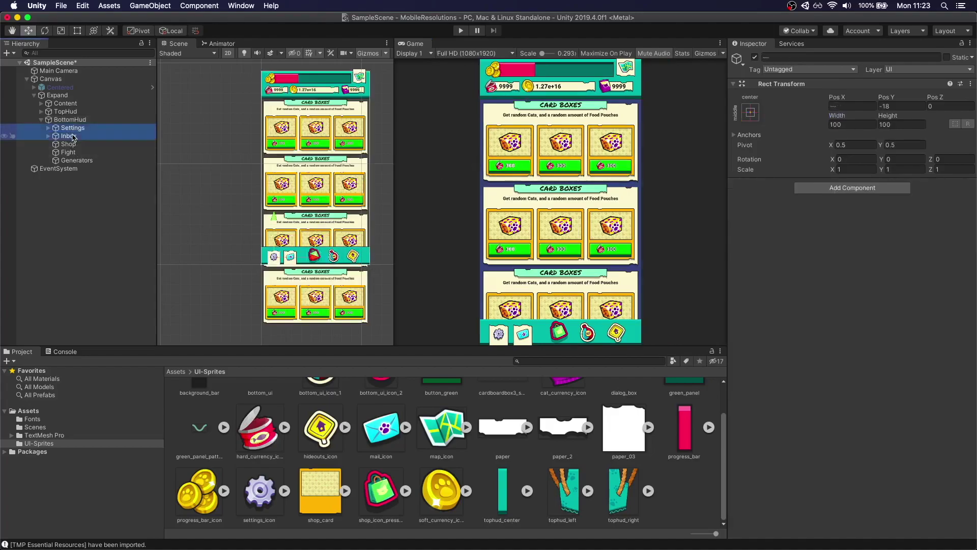
pyautogui.click(755, 112)
pyautogui.click(785, 236)
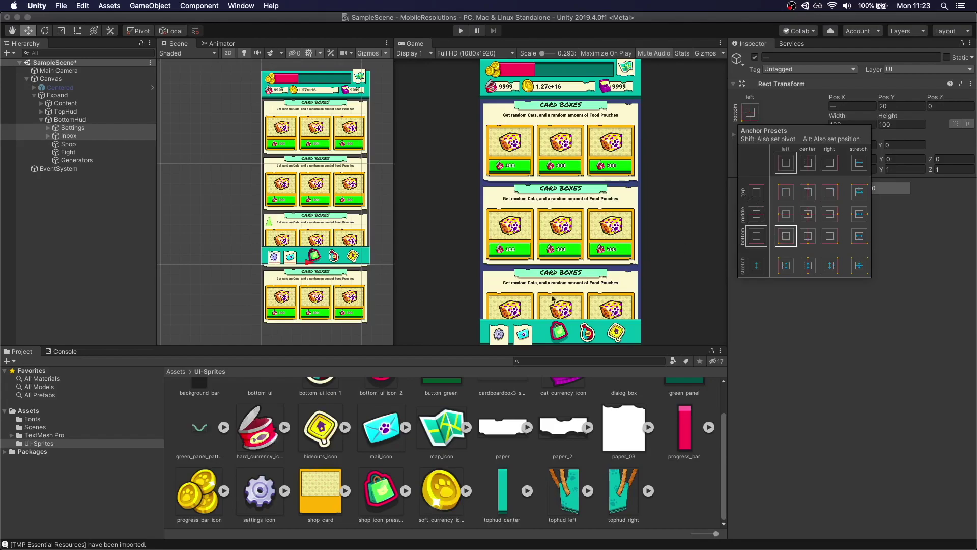
pyautogui.click(466, 55)
# Step: Check the layout at Tablets (3:4), return to Full HD, and select BottomHud
pyautogui.click(467, 55)
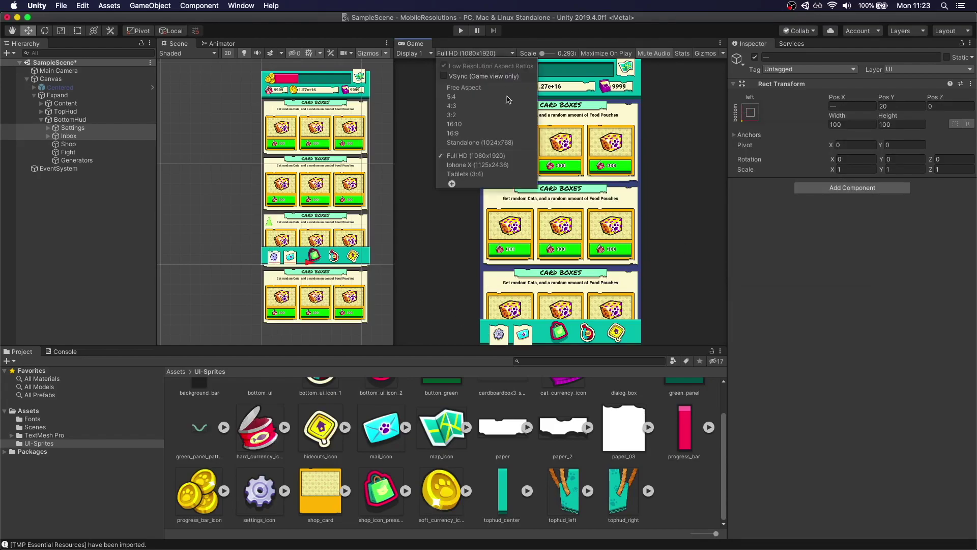
pyautogui.click(479, 178)
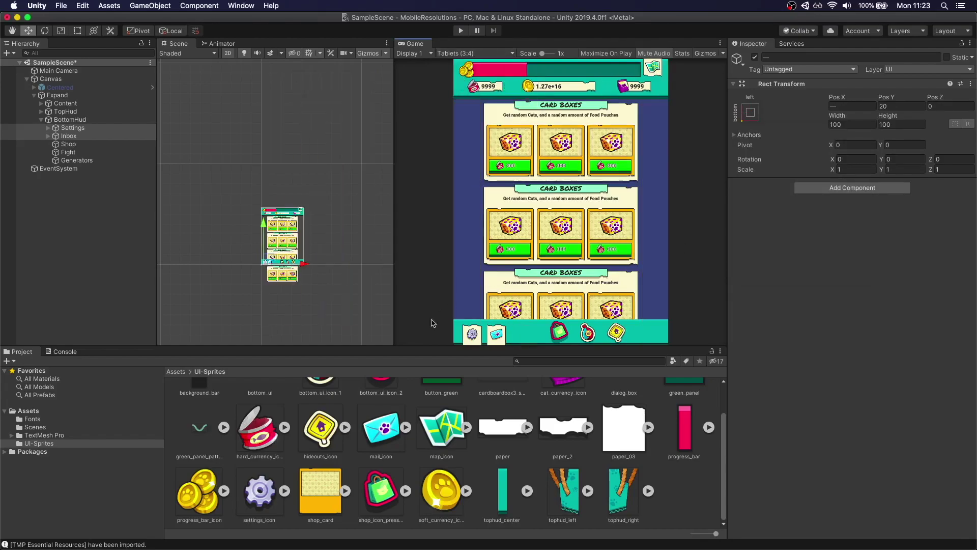
pyautogui.click(476, 53)
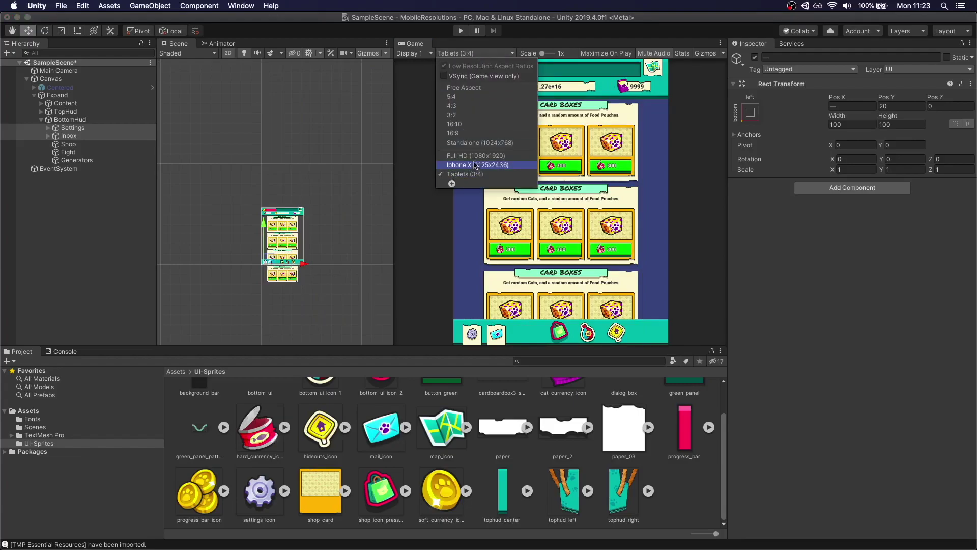
pyautogui.click(476, 161)
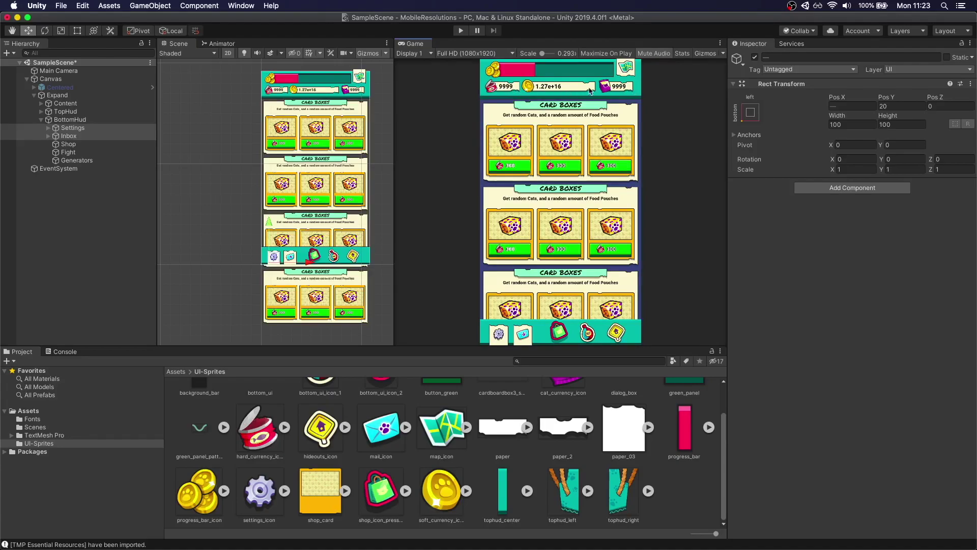
pyautogui.click(81, 120)
# Step: Create an empty child of BottomHud named HorizontalLayout with a Horizontal Layout Group
pyautogui.click(132, 5)
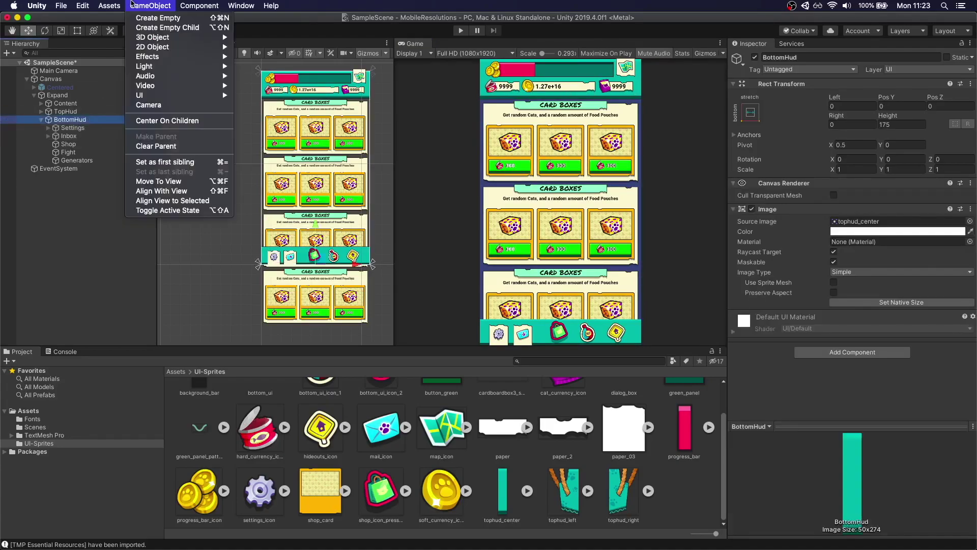
pyautogui.click(168, 27)
pyautogui.write('Hor')
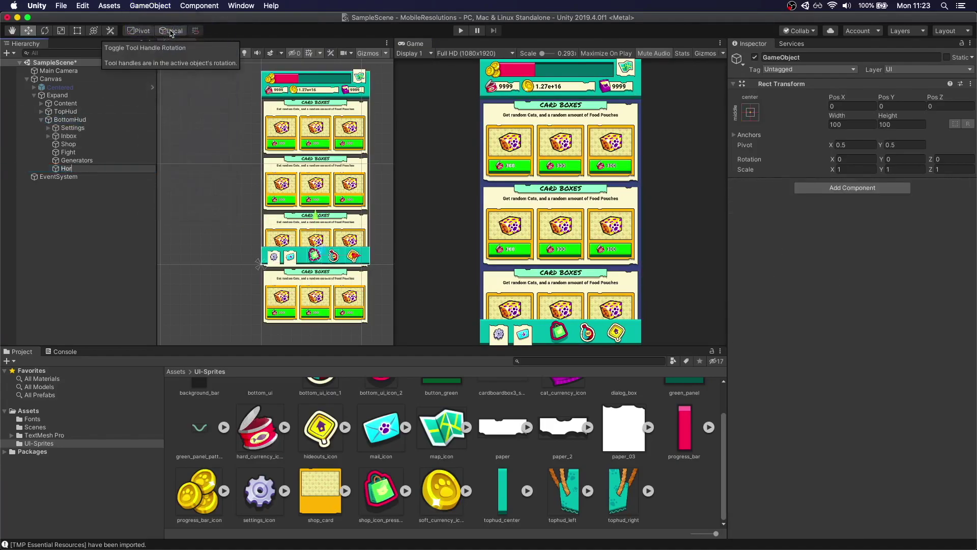
pyautogui.write('izontalLayout')
pyautogui.press('Return')
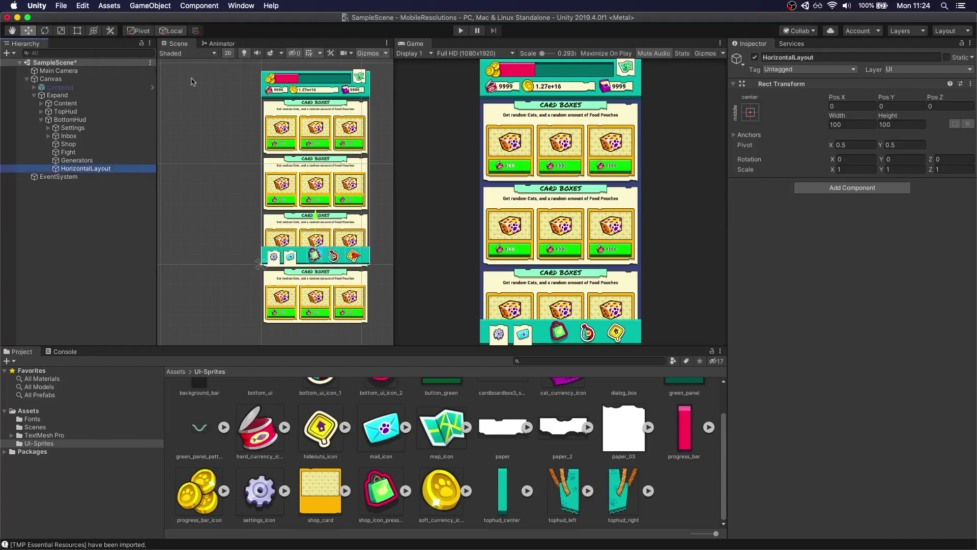
pyautogui.click(829, 188)
pyautogui.press('Return')
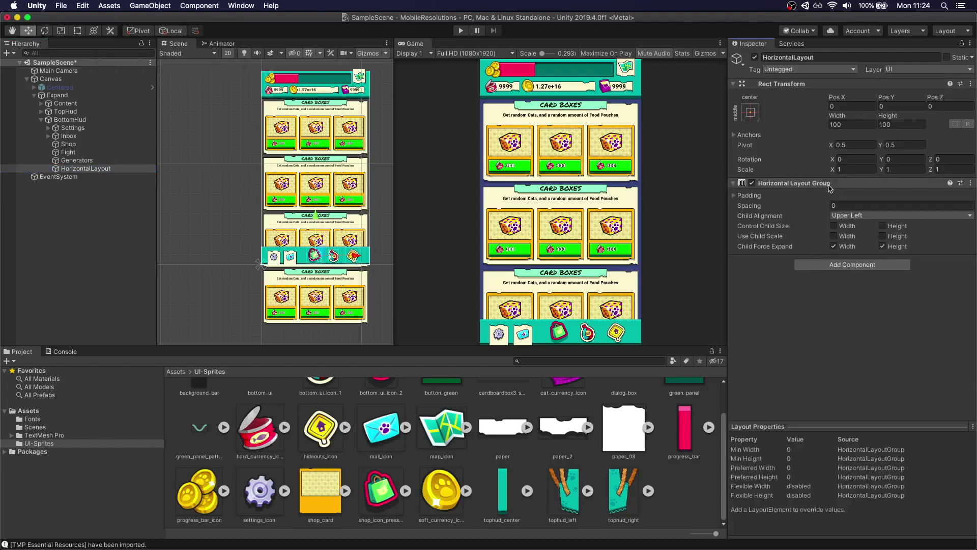
# Step: Move Shop, Fight and Generators under HorizontalLayout
pyautogui.click(76, 160)
pyautogui.keyDown('shift'); pyautogui.click(69, 144); pyautogui.keyUp('shift')
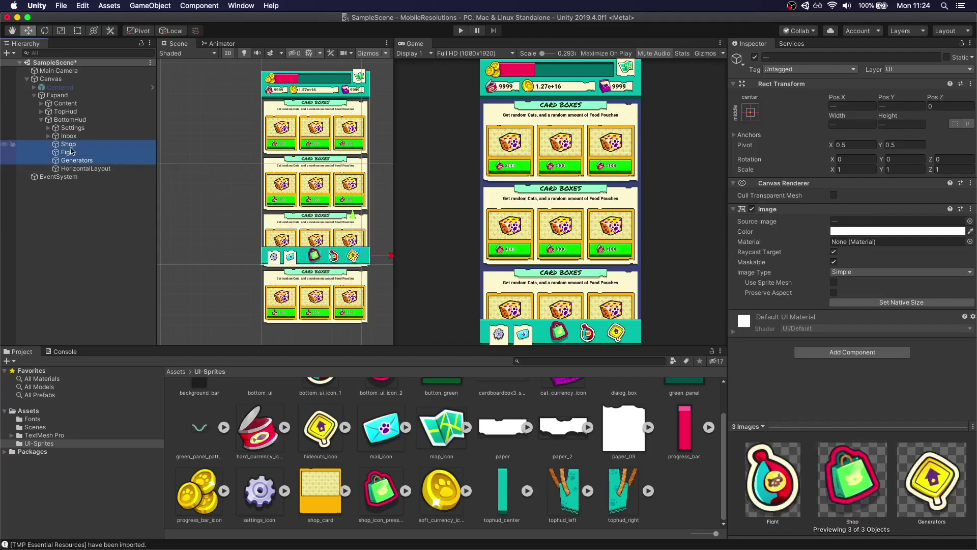
pyautogui.moveTo(69, 145); pyautogui.dragTo(80, 169)
# Step: Set HorizontalLayout's child alignment to Lower Center and anchor it bottom-stretch
pyautogui.click(86, 144)
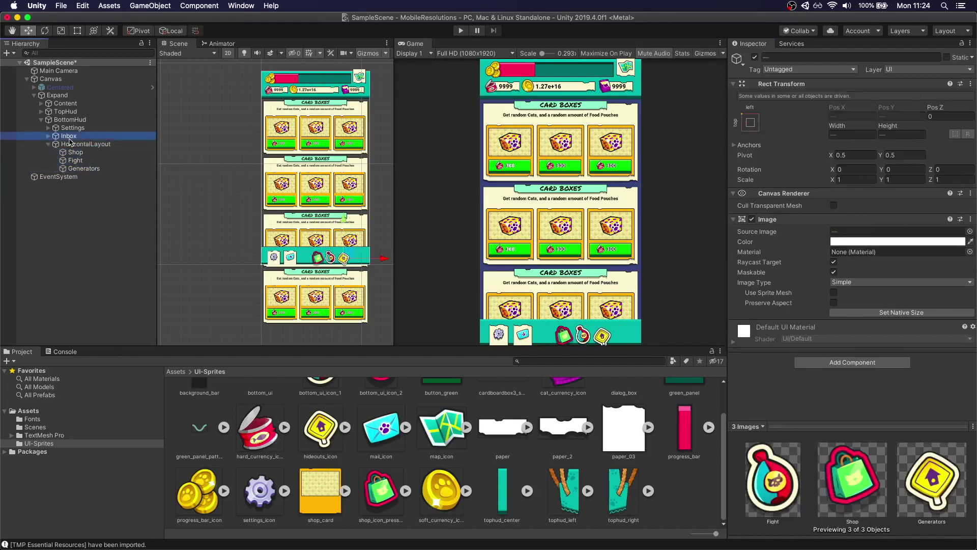
pyautogui.click(862, 215)
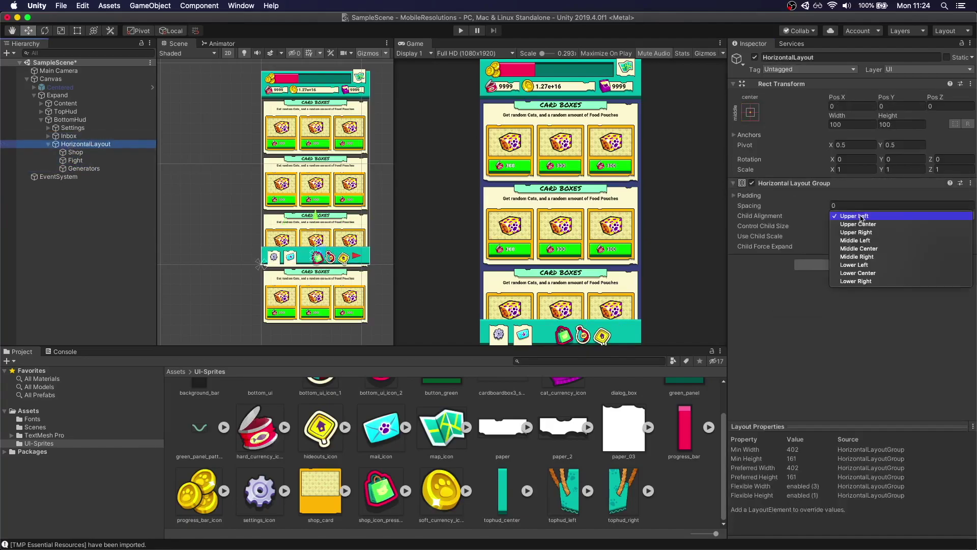
pyautogui.click(858, 274)
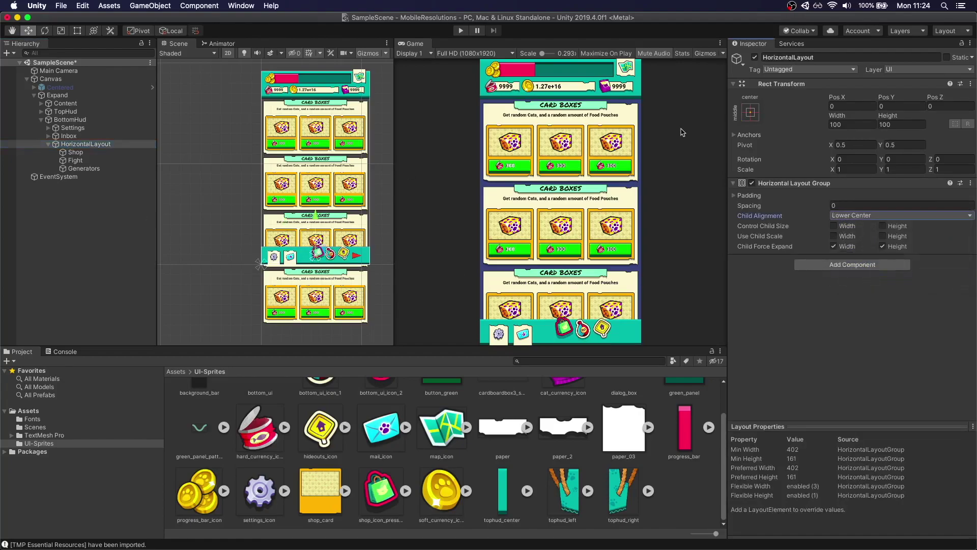
pyautogui.click(751, 113)
pyautogui.click(860, 239)
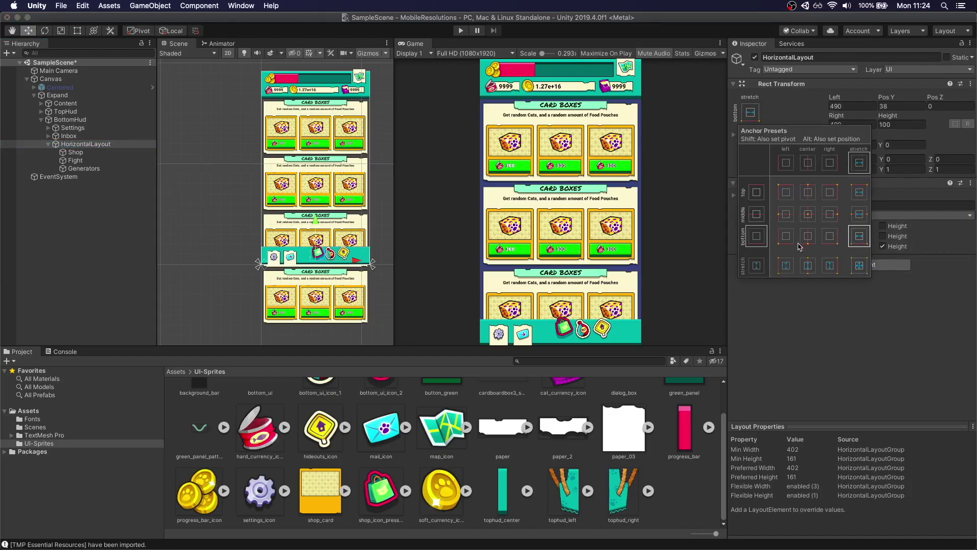
# Step: Use the Rect tool to widen HorizontalLayout out to the bar's right edge
pyautogui.click(81, 144)
pyautogui.press('t')
pyautogui.scroll(3, 271, 257)
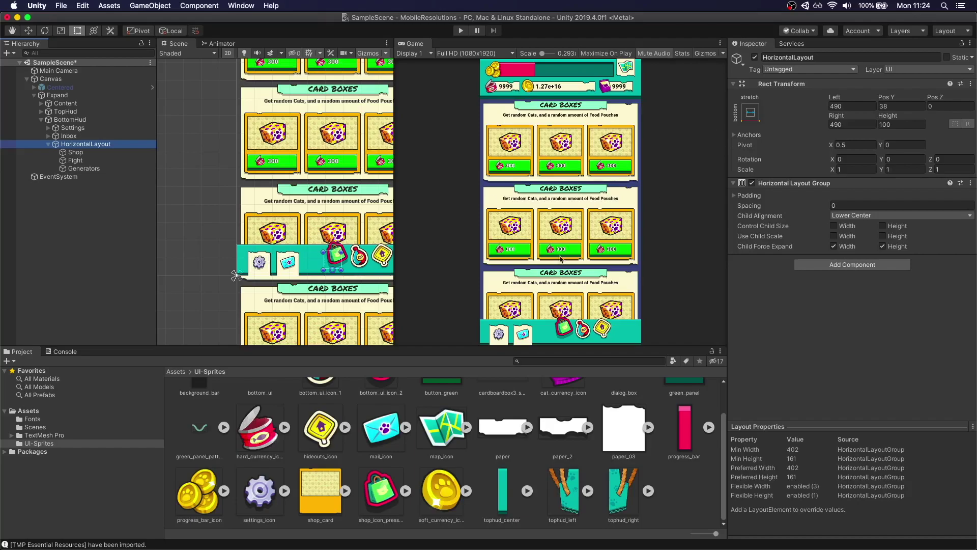
pyautogui.moveTo(329, 269); pyautogui.dragTo(309, 269)
pyautogui.moveTo(347, 270); pyautogui.dragTo(284, 269, button='middle')
pyautogui.moveTo(279, 265); pyautogui.dragTo(366, 262)
# Step: Set HorizontalLayout's Right to 0 and Left to 400, then lower it to Pos Y 15
pyautogui.click(844, 123)
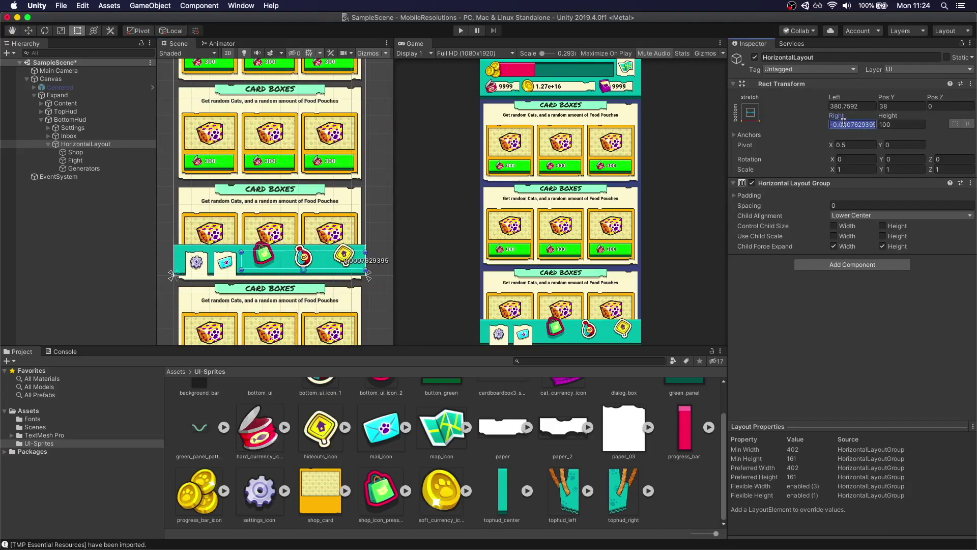
pyautogui.write('0')
pyautogui.click(856, 106)
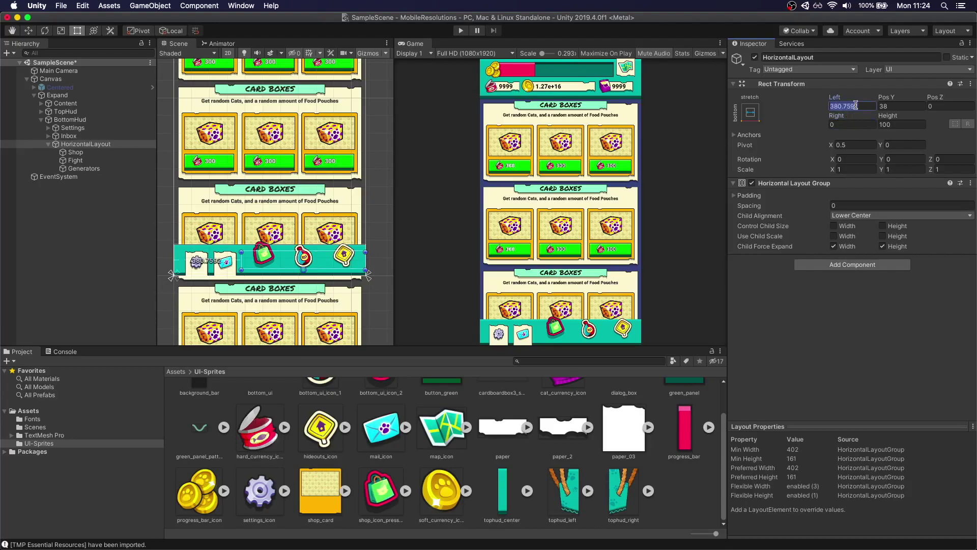
pyautogui.write('400')
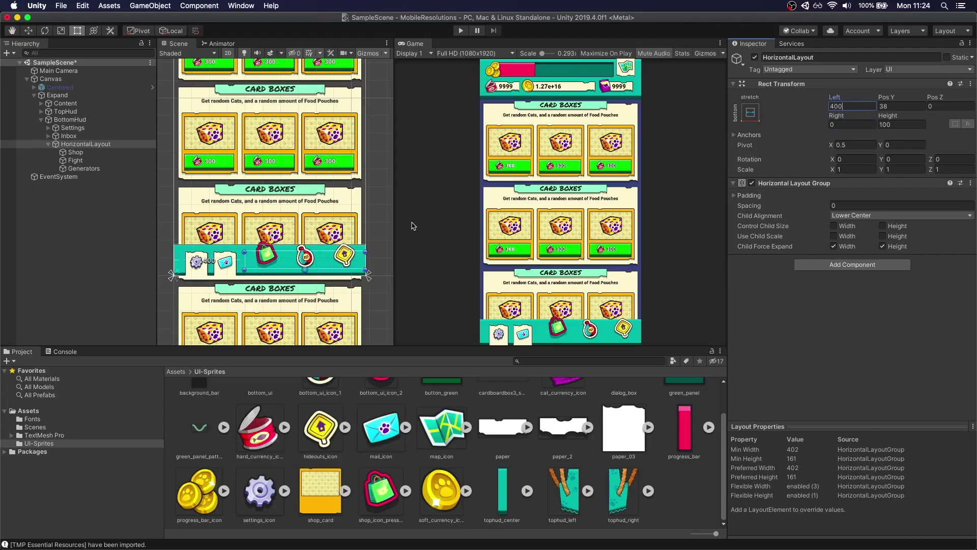
pyautogui.click(85, 145)
pyautogui.press('w')
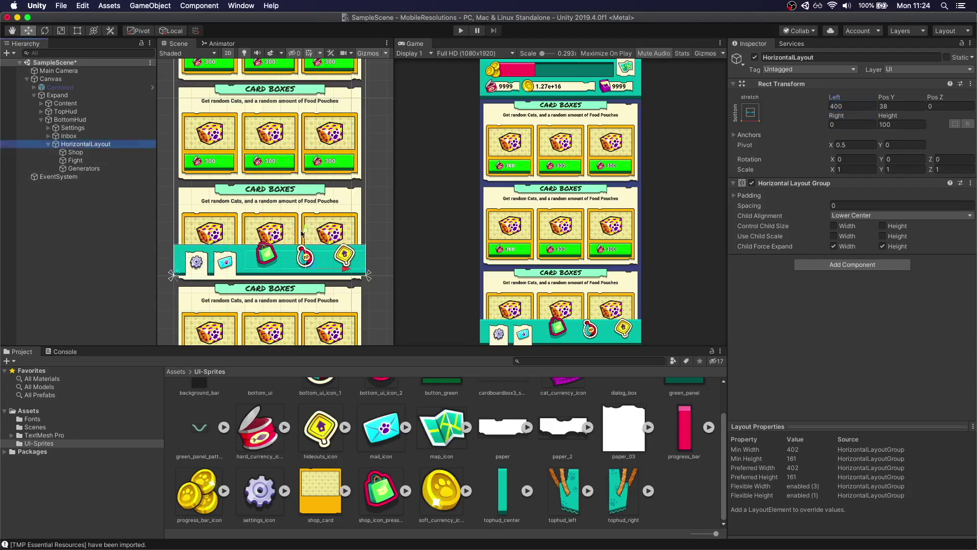
pyautogui.moveTo(304, 234); pyautogui.dragTo(305, 236)
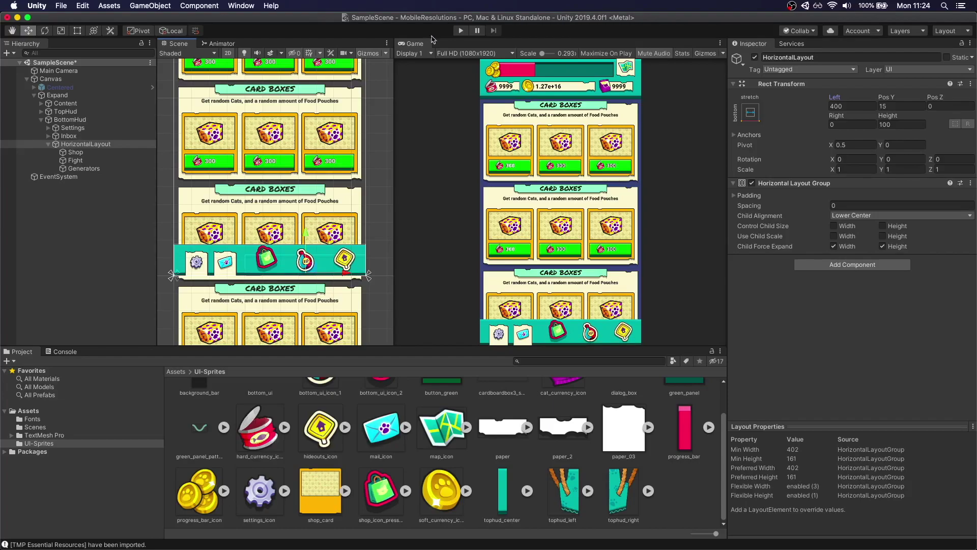
pyautogui.click(471, 53)
pyautogui.click(477, 180)
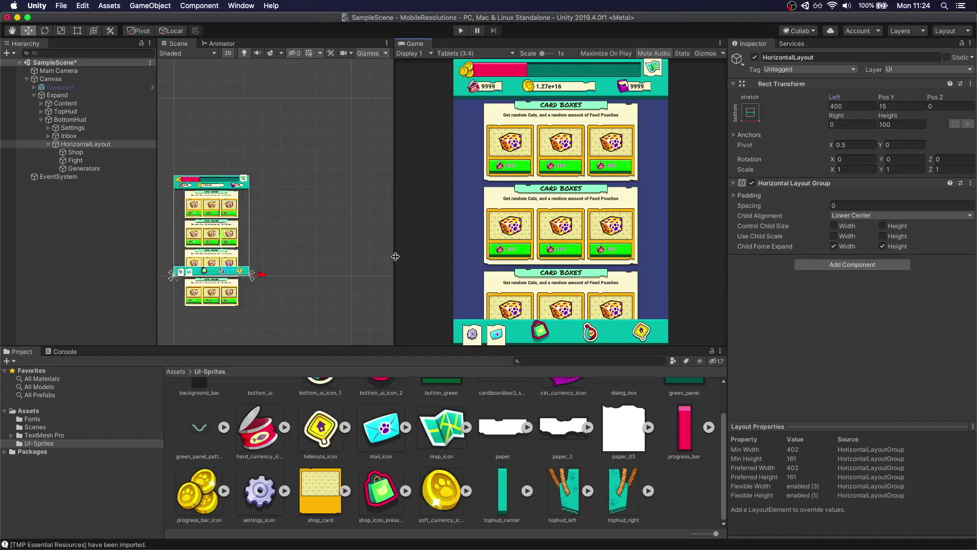
pyautogui.click(466, 54)
pyautogui.click(467, 166)
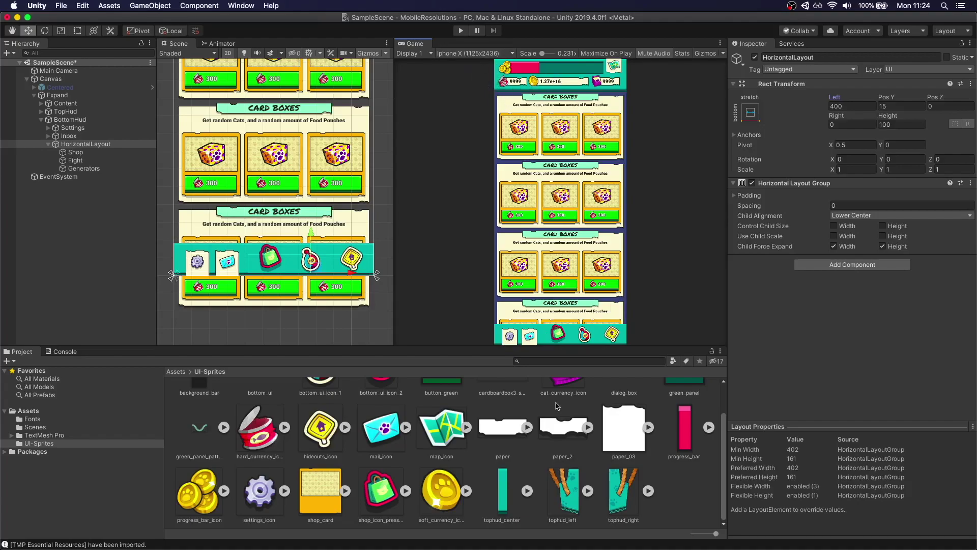
pyautogui.click(491, 53)
pyautogui.click(476, 156)
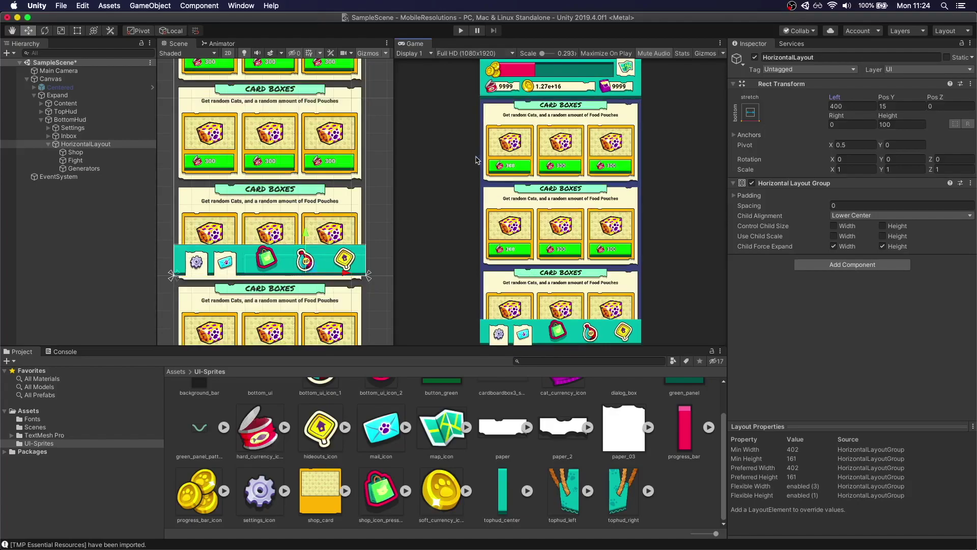
pyautogui.click(476, 54)
pyautogui.click(461, 174)
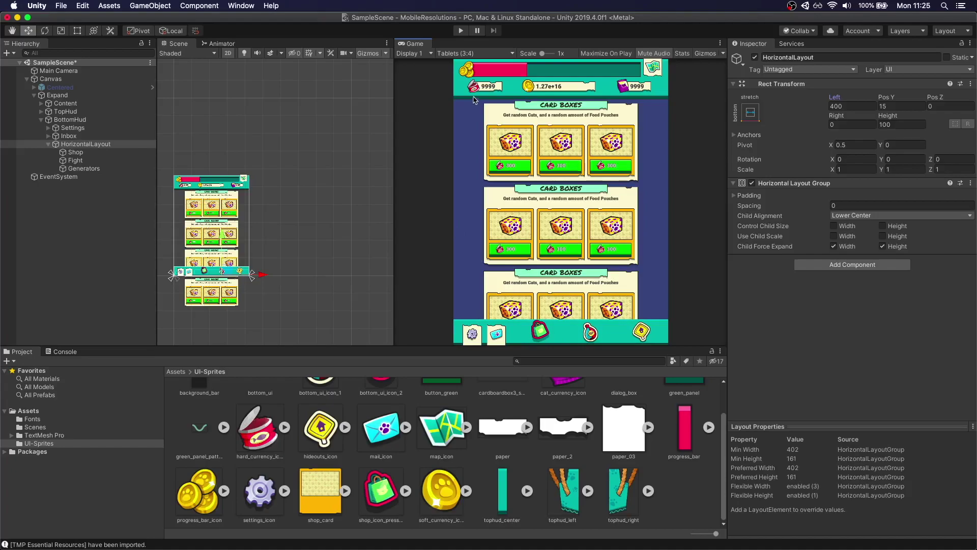
pyautogui.click(458, 54)
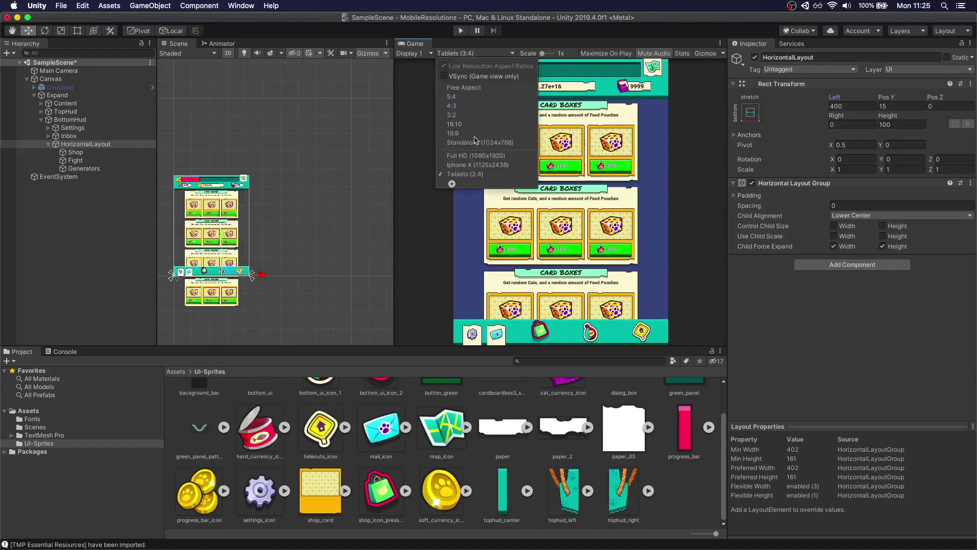
pyautogui.click(469, 160)
# Step: Expand Content and Rows, and save the first Row as a prefab in Assets
pyautogui.click(41, 120)
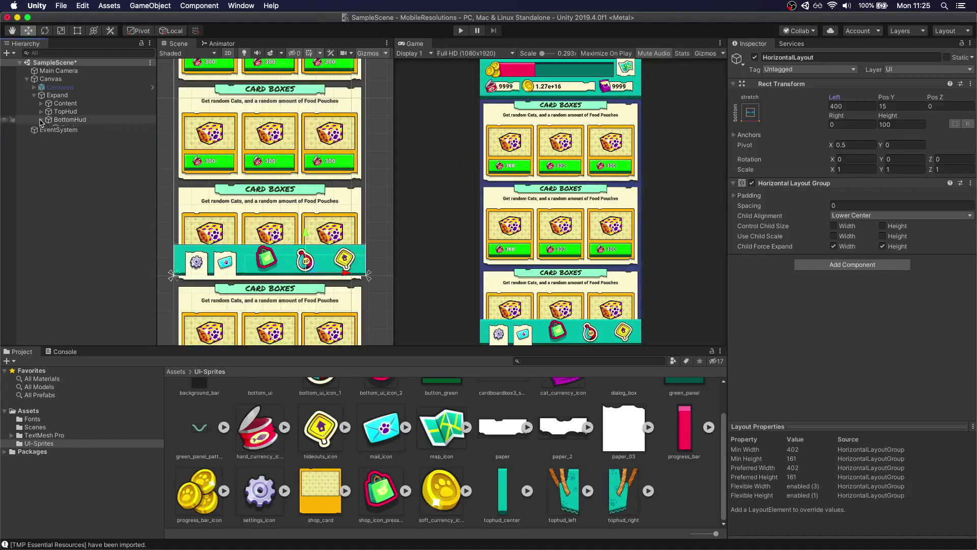
pyautogui.click(41, 103)
pyautogui.click(48, 112)
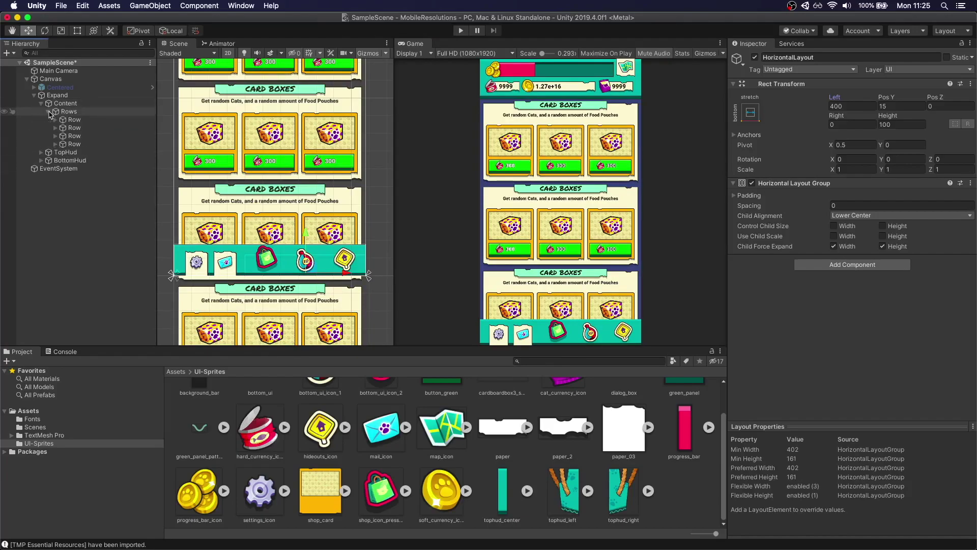
pyautogui.click(40, 412)
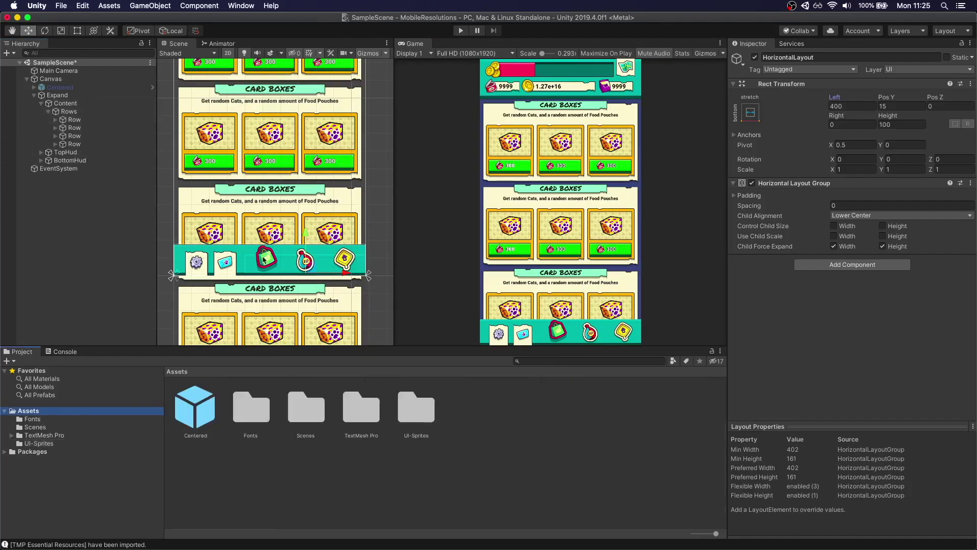
pyautogui.moveTo(74, 120); pyautogui.dragTo(306, 448)
pyautogui.click(317, 416)
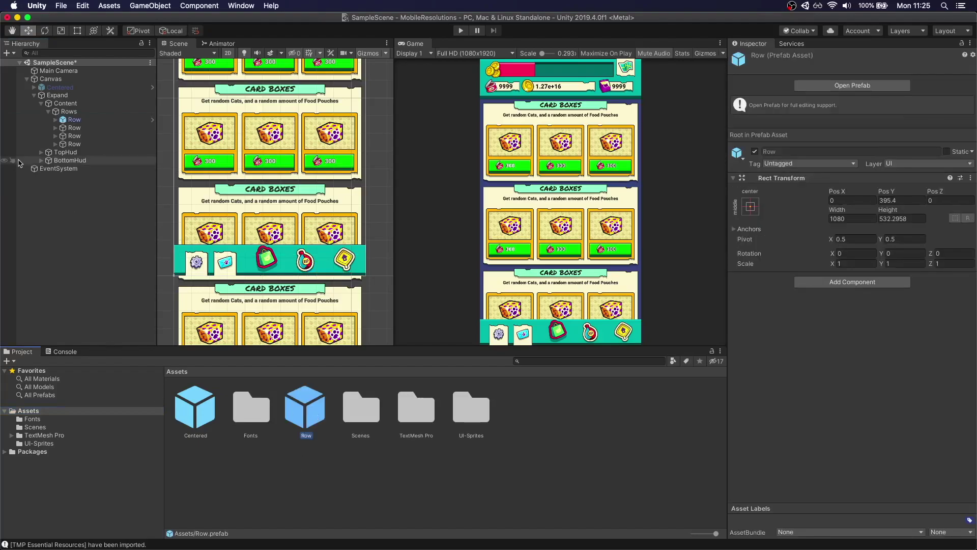
# Step: Delete the three extra Rows, then duplicate Row and drag Row (1) below it
pyautogui.click(75, 128)
pyautogui.keyDown('shift'); pyautogui.click(74, 144); pyautogui.keyUp('shift')
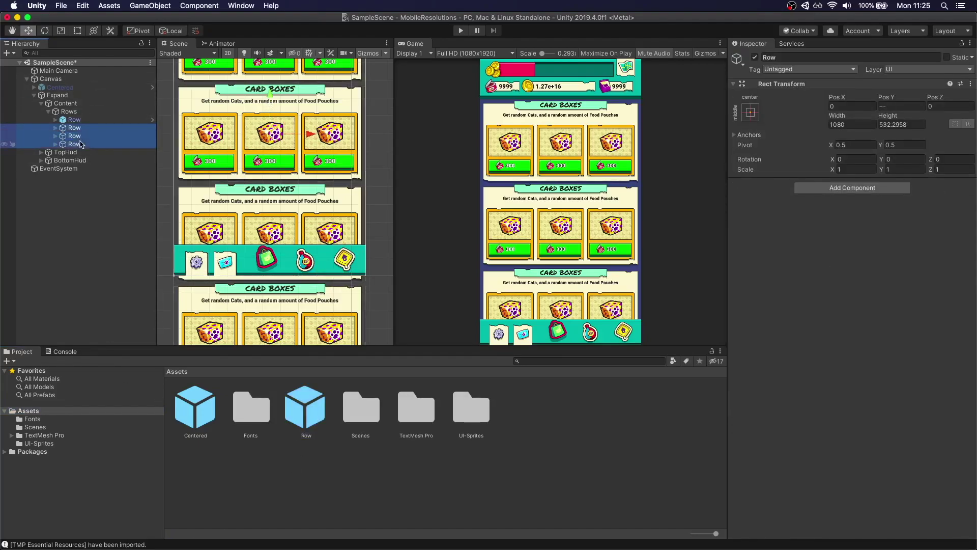
pyautogui.press('super+BackSpace')
pyautogui.press('super+d')
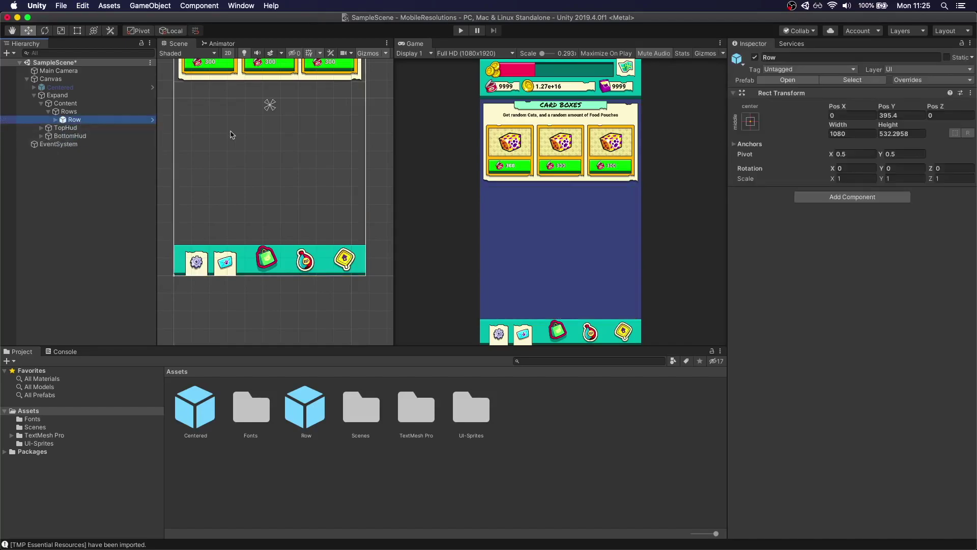
pyautogui.scroll(-4, 263, 135)
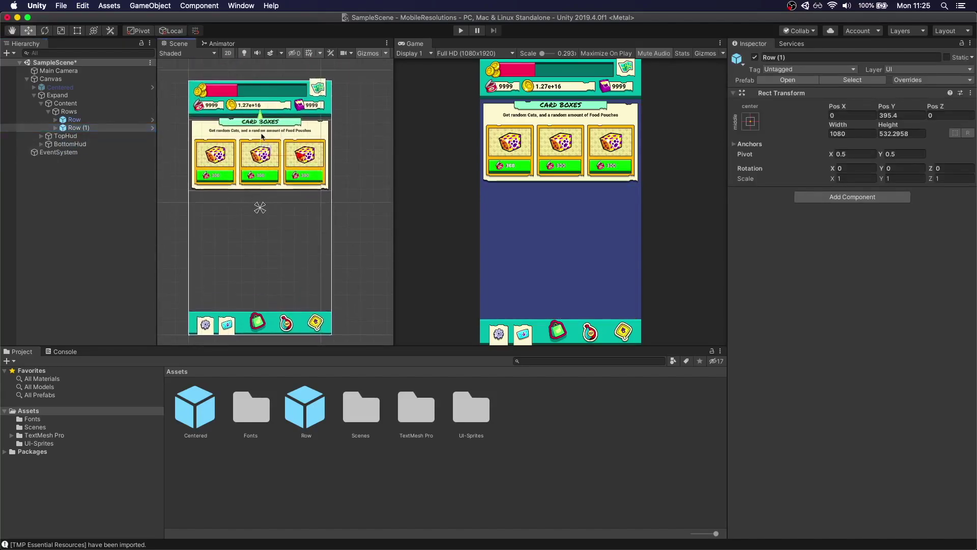
pyautogui.moveTo(262, 125); pyautogui.dragTo(262, 344)
pyautogui.press('super+d')
pyautogui.press('super+d')
# Step: Select the first Row and expand its children in the Hierarchy
pyautogui.click(54, 121)
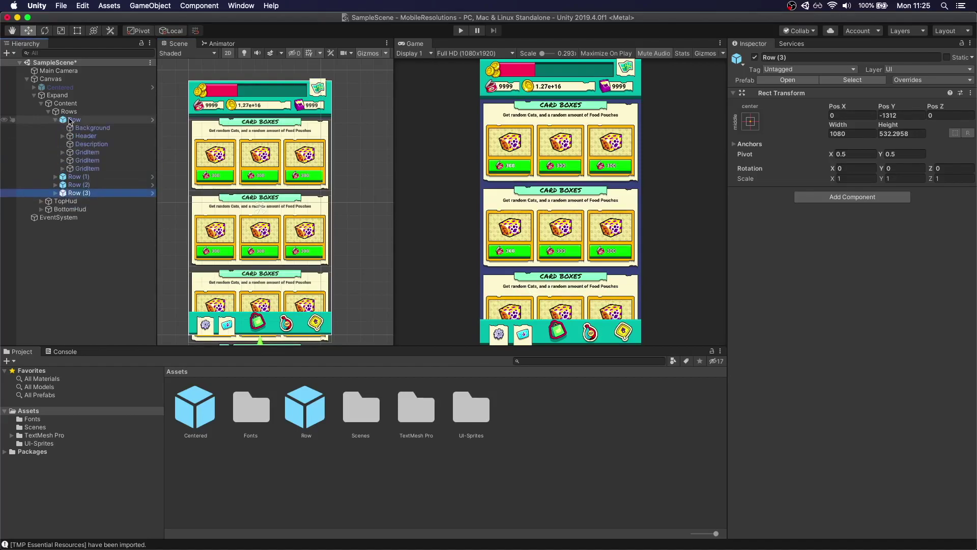
pyautogui.click(68, 120)
pyautogui.click(57, 120)
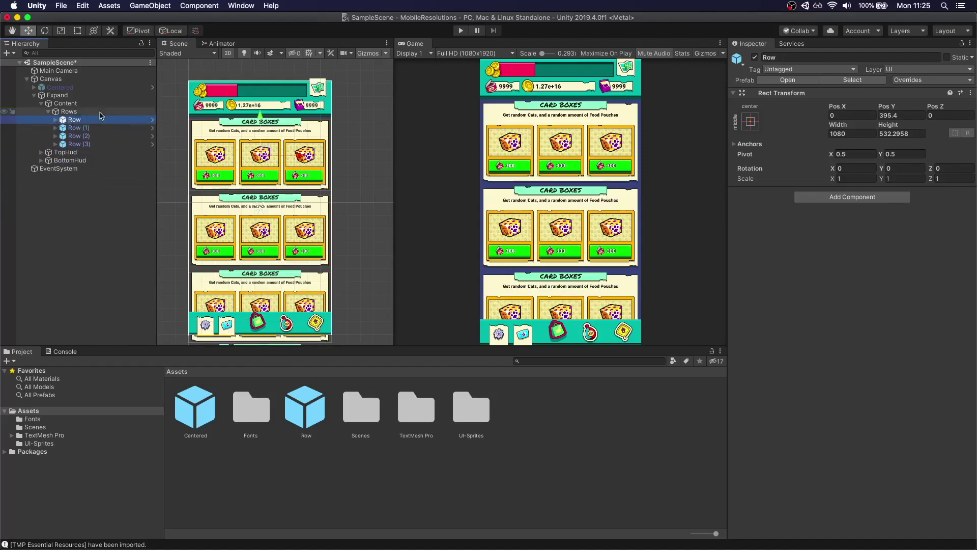
pyautogui.click(55, 120)
# Step: Anchor Row's Background to middle-stretch, then select the Rows container
pyautogui.click(72, 128)
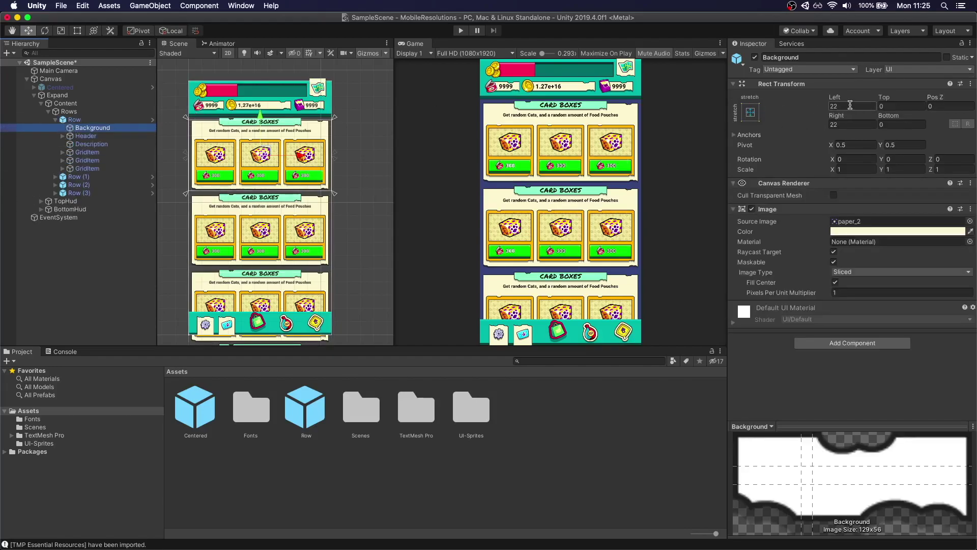
pyautogui.click(752, 114)
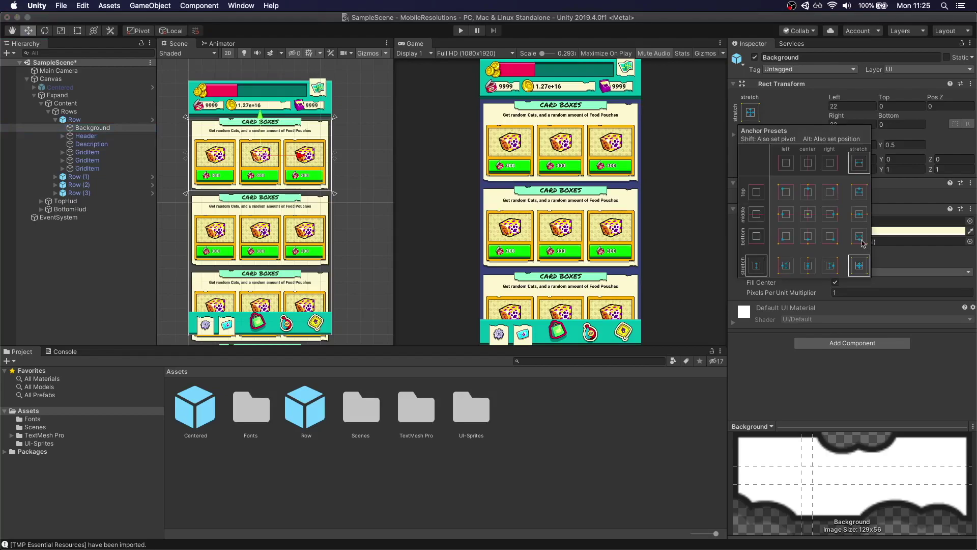
pyautogui.click(860, 215)
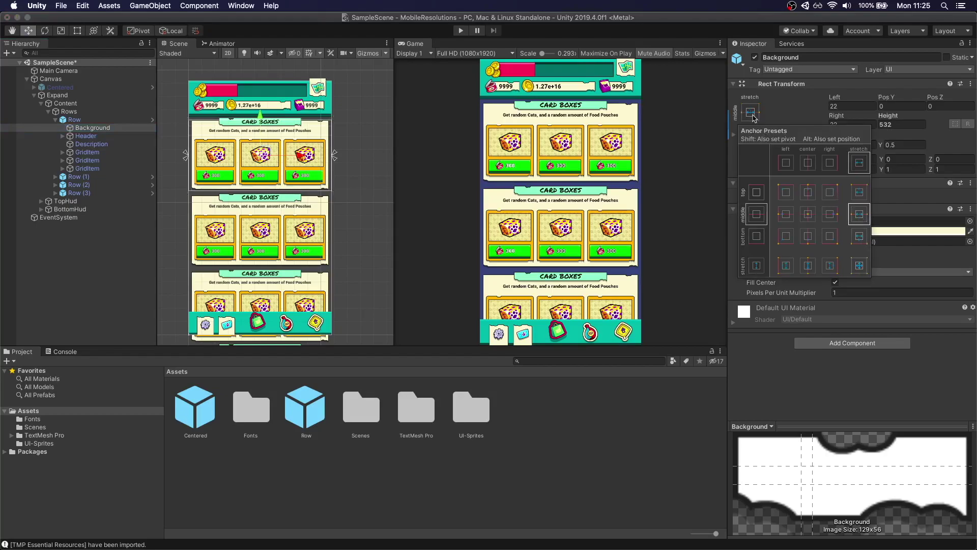
pyautogui.click(71, 116)
pyautogui.click(75, 112)
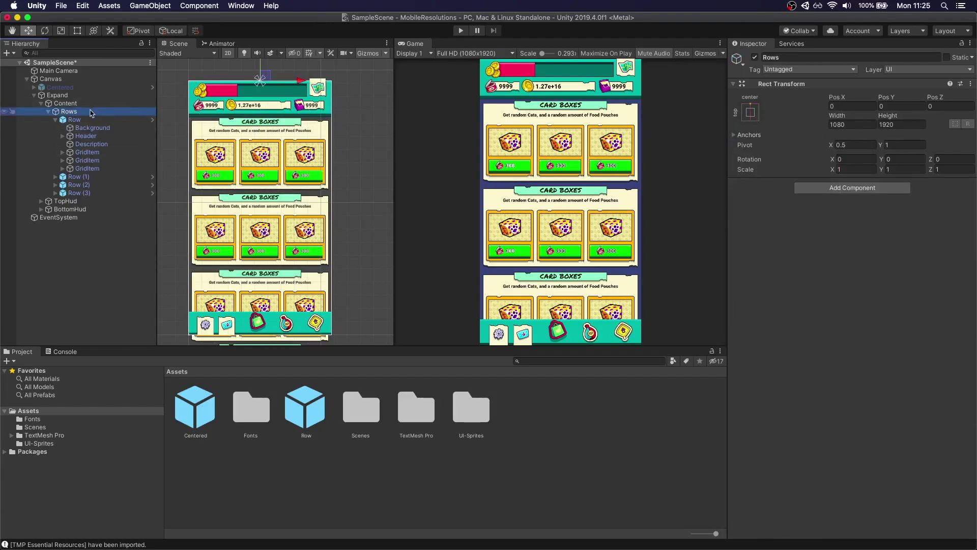
# Step: Anchor Rows to top-stretch and preview the layout at Tablets (3:4)
pyautogui.click(750, 112)
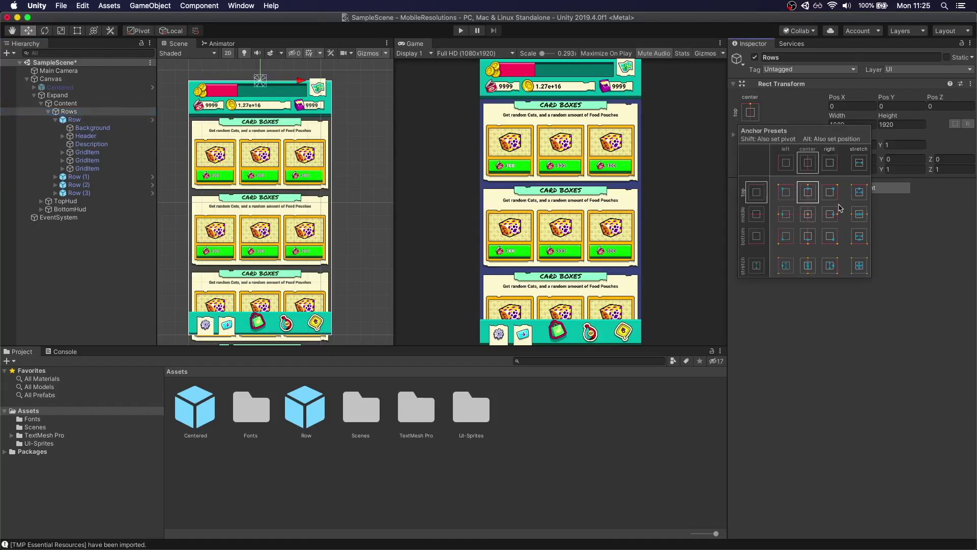
pyautogui.click(861, 194)
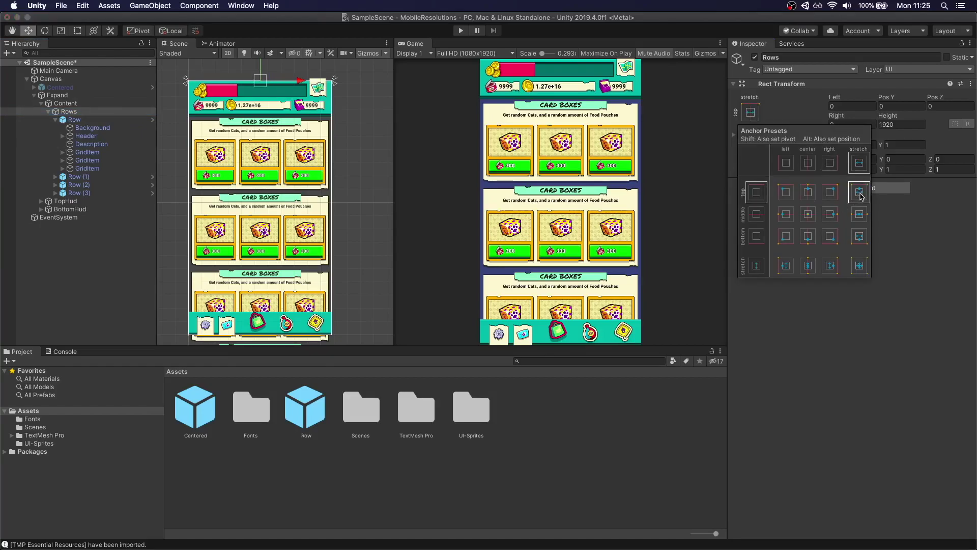
pyautogui.click(829, 322)
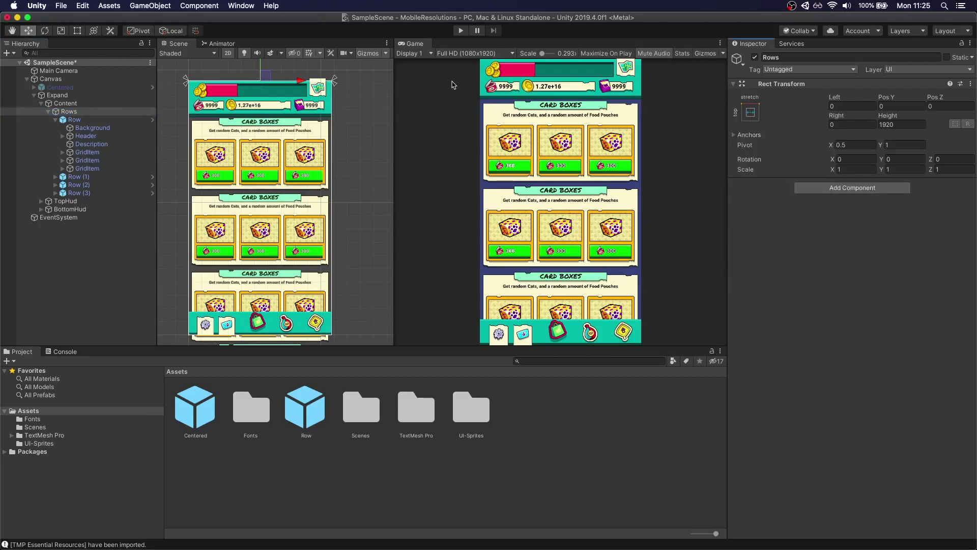
pyautogui.click(462, 54)
pyautogui.click(464, 174)
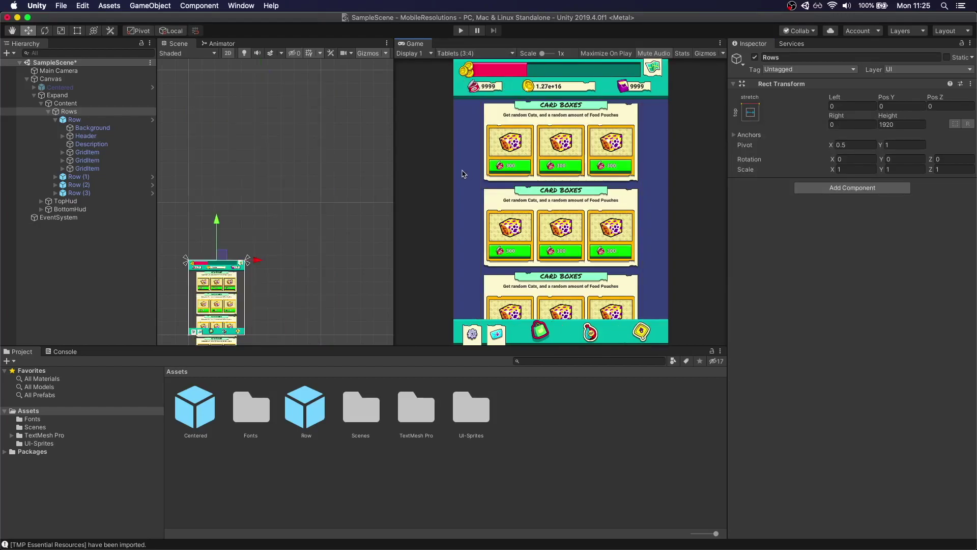
# Step: Select the first Row and anchor it to middle-stretch
pyautogui.click(97, 105)
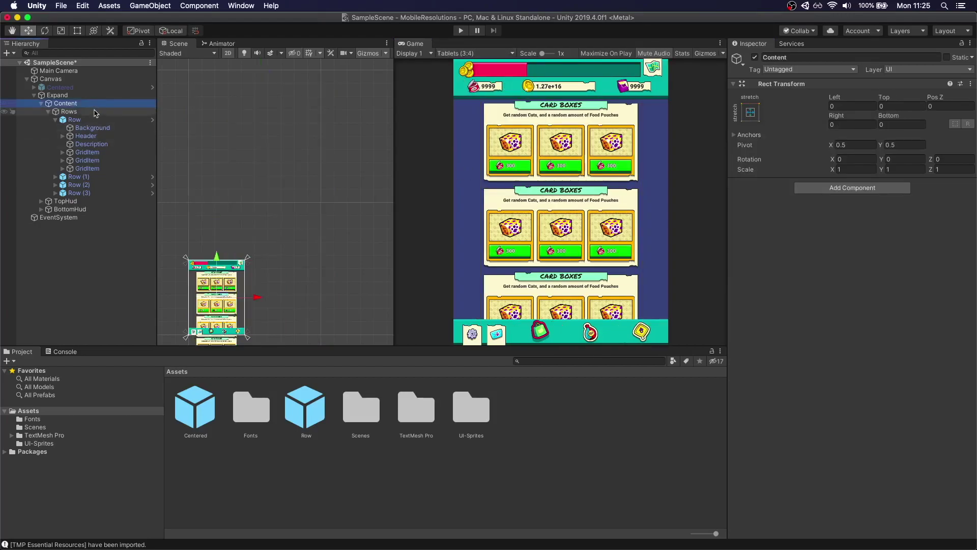
pyautogui.click(94, 112)
pyautogui.click(74, 120)
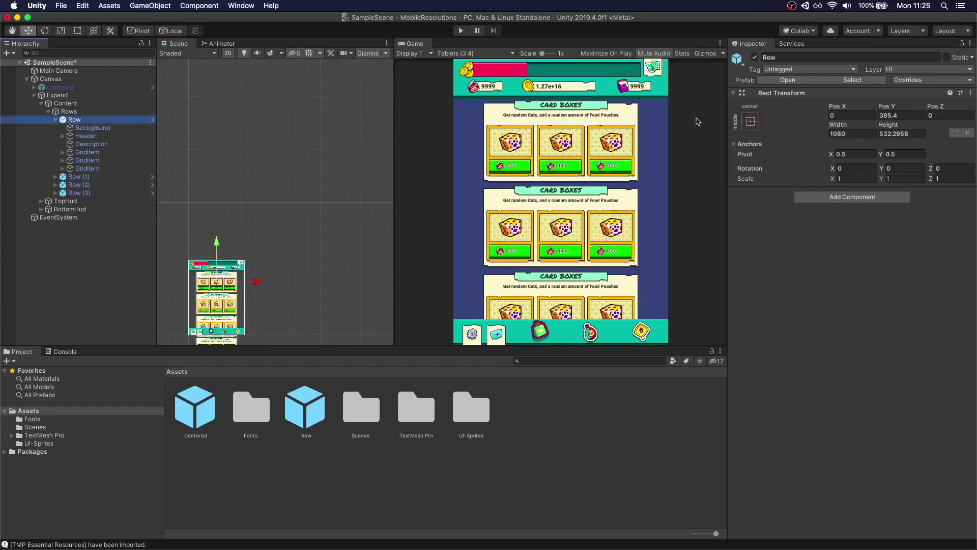
pyautogui.click(757, 123)
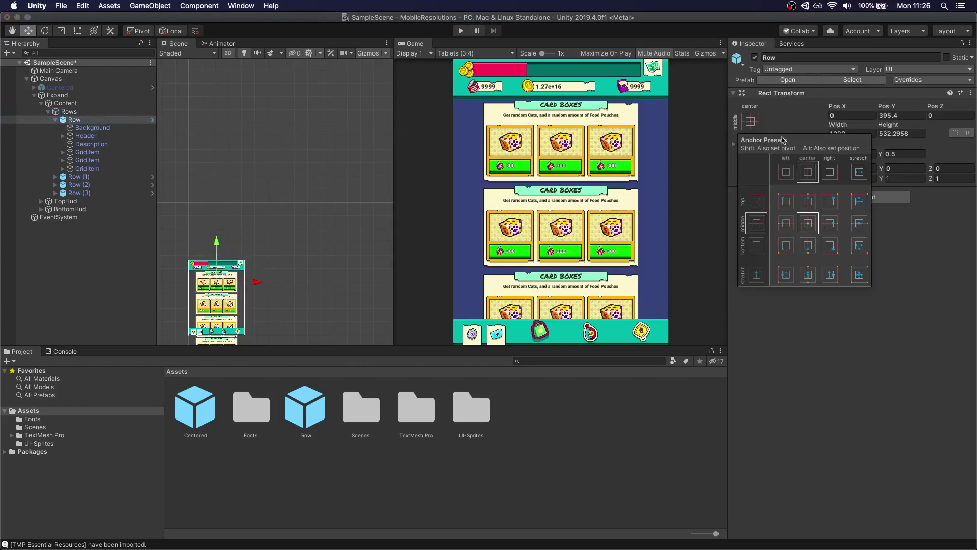
pyautogui.click(860, 225)
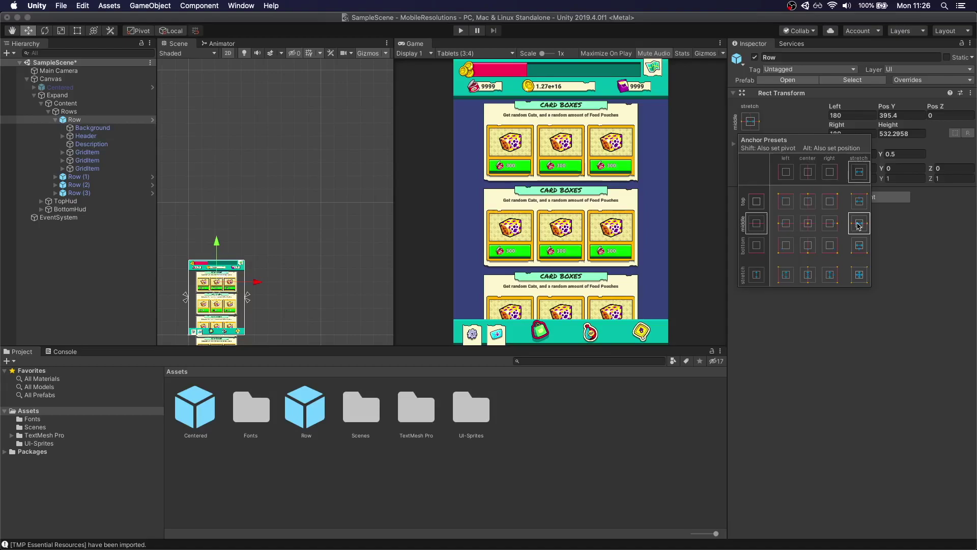
pyautogui.click(473, 53)
pyautogui.click(474, 53)
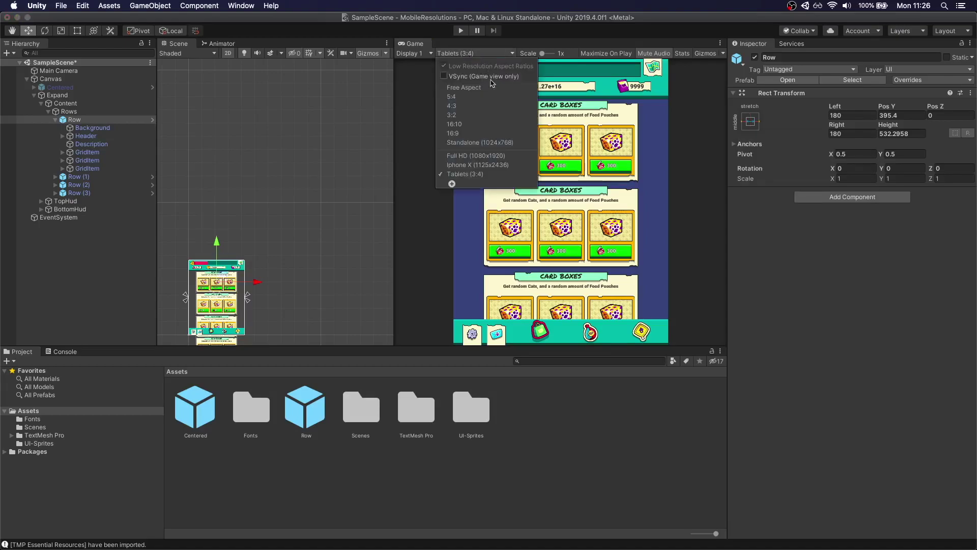
# Step: Return the preview to Full HD and set Row's left and right insets to 22
pyautogui.click(470, 157)
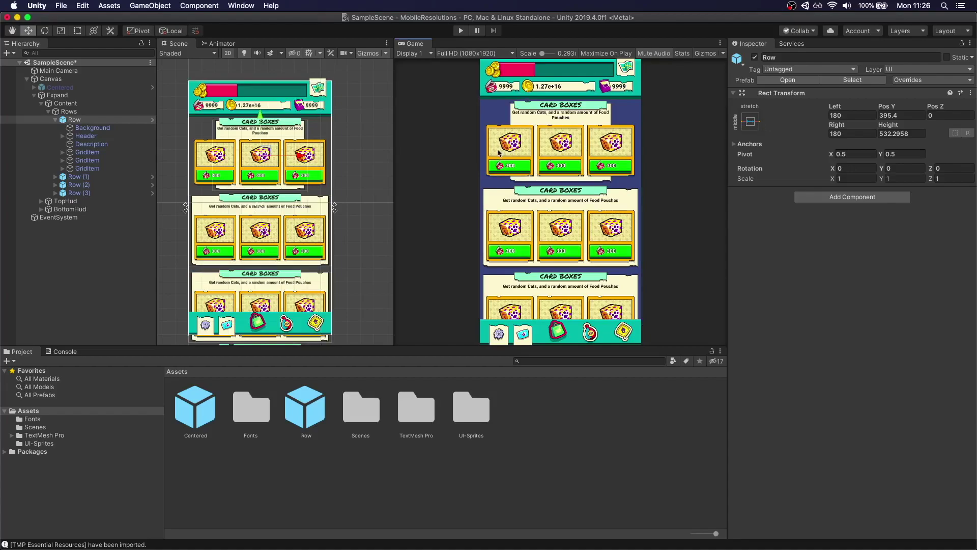
pyautogui.click(861, 115)
pyautogui.write('22')
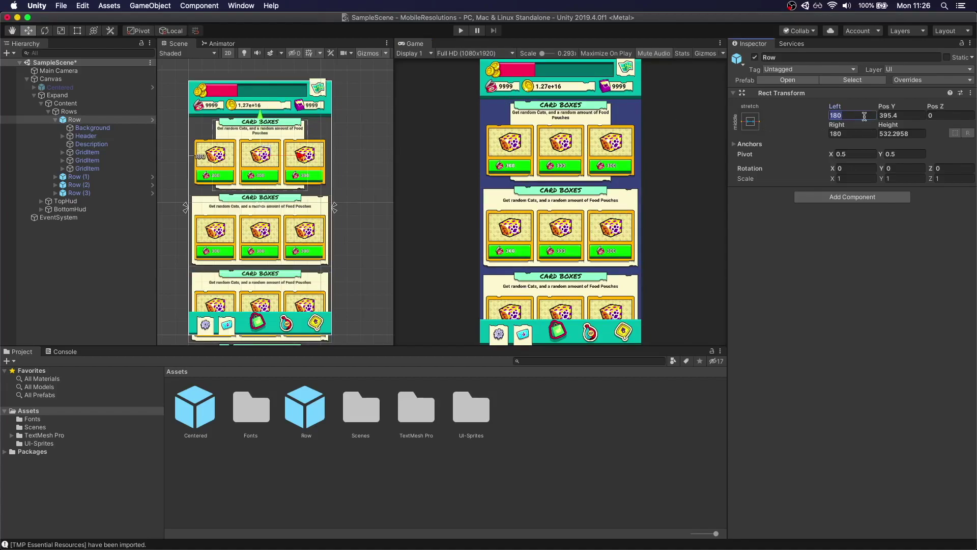
pyautogui.click(853, 134)
pyautogui.write('22')
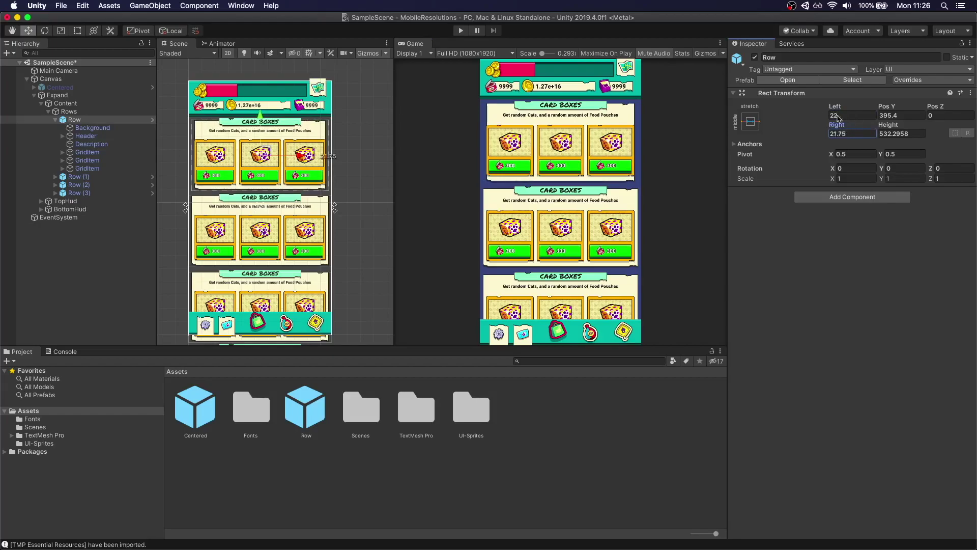
# Step: Change Row's left and right insets to 0
pyautogui.click(866, 115)
pyautogui.write('15')
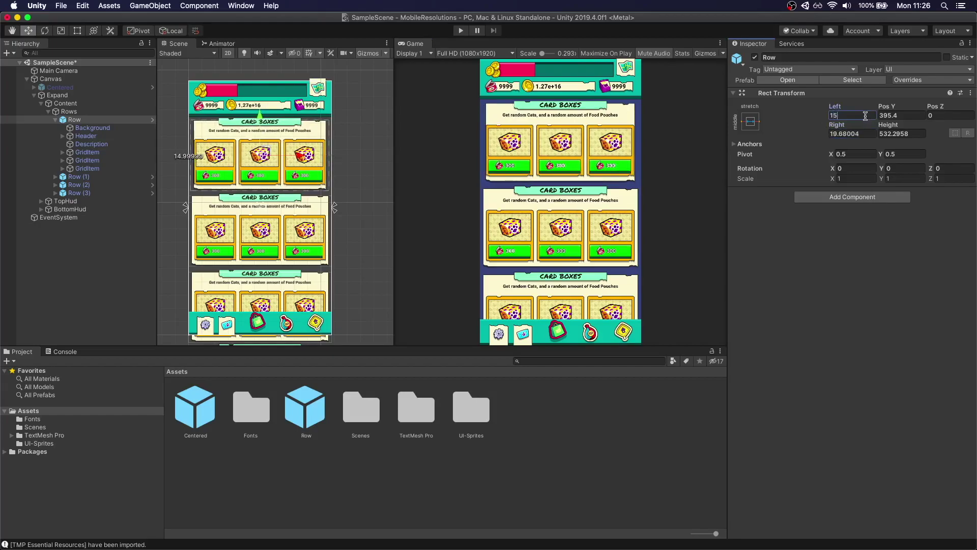
pyautogui.press('BackSpace')
pyautogui.press('BackSpace')
pyautogui.write('0')
pyautogui.press('Tab')
pyautogui.press('Tab')
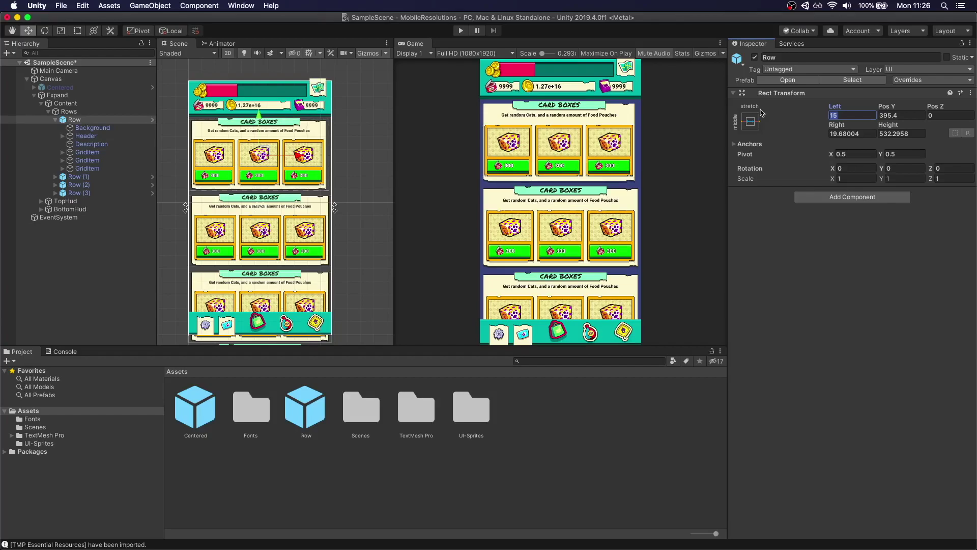
pyautogui.press('Tab')
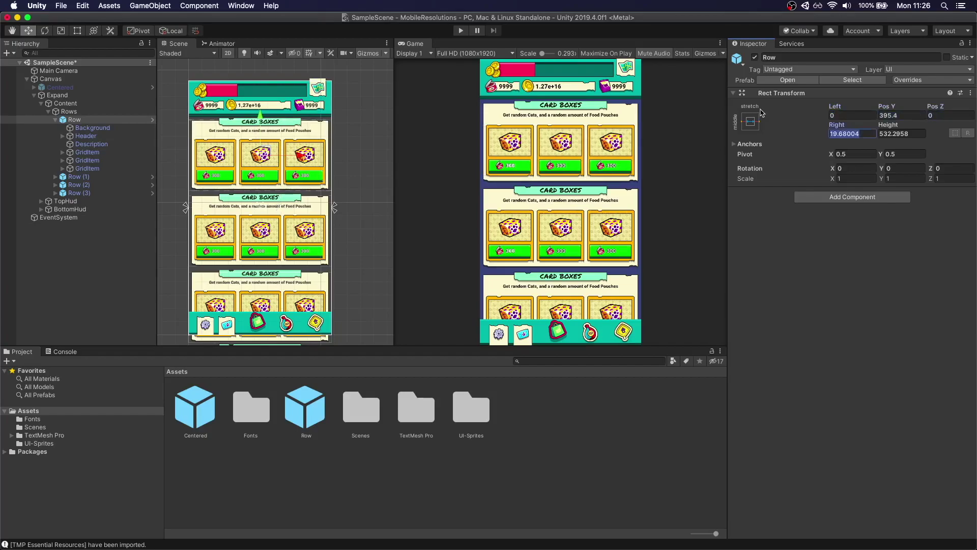
pyautogui.write('0')
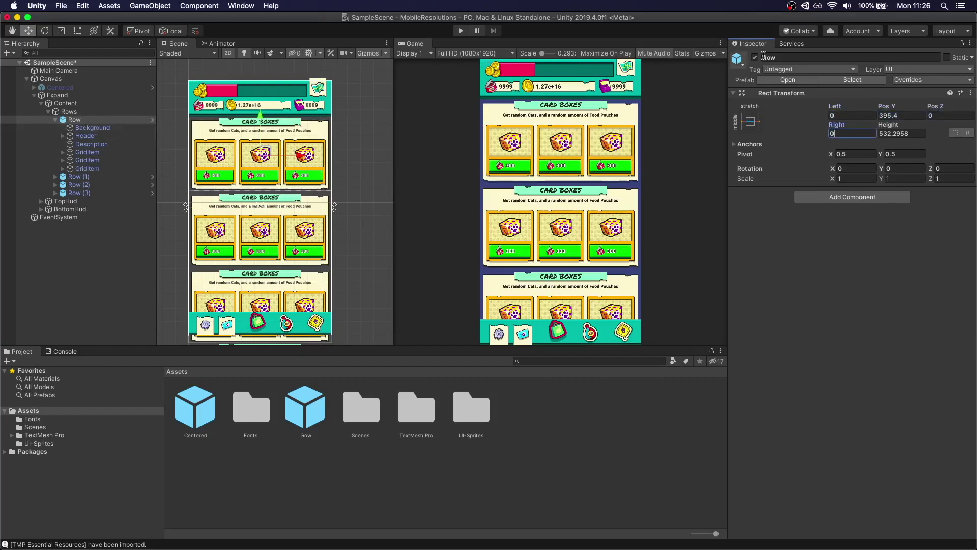
# Step: Apply the Row prefab overrides and check the rows at Tablets (3:4)
pyautogui.click(908, 80)
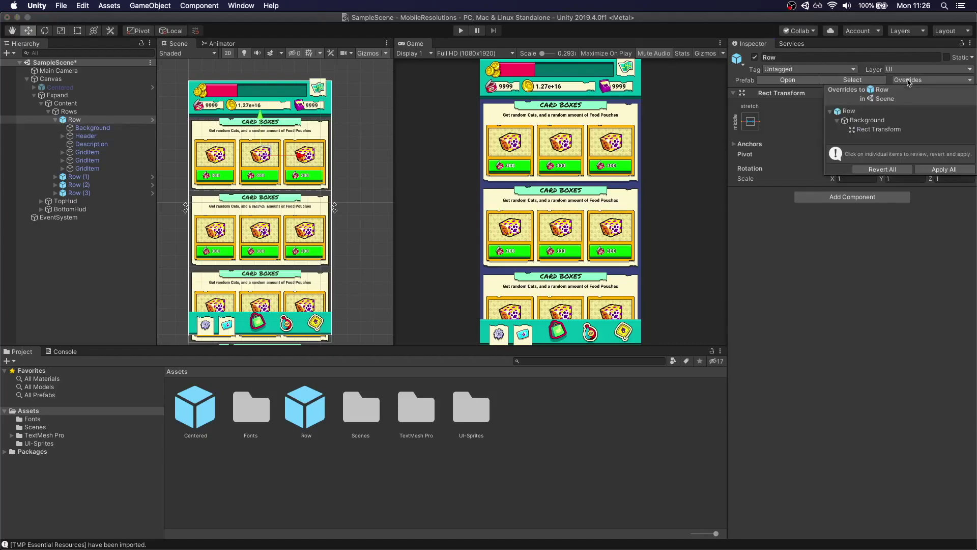
pyautogui.click(942, 169)
pyautogui.click(465, 52)
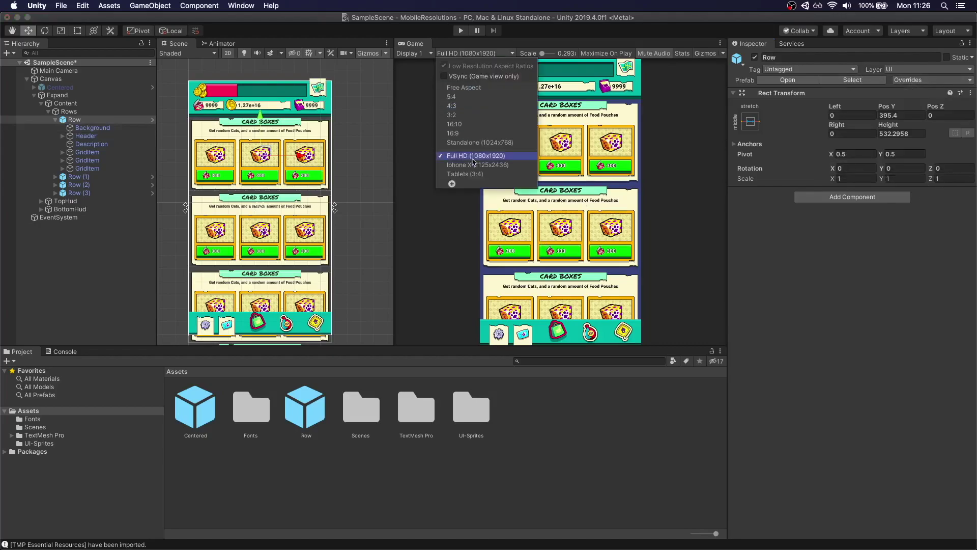
pyautogui.click(470, 176)
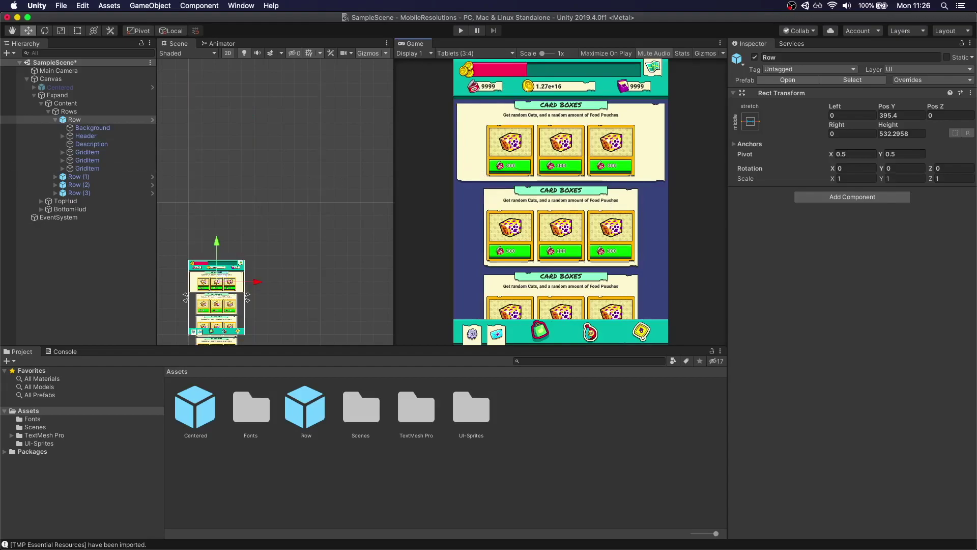
pyautogui.click(76, 177)
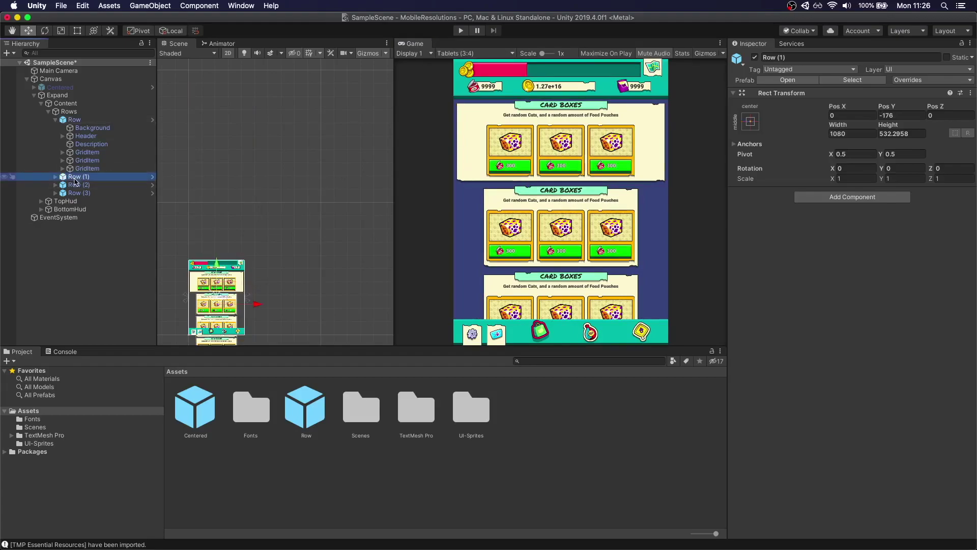
pyautogui.click(74, 120)
pyautogui.click(911, 80)
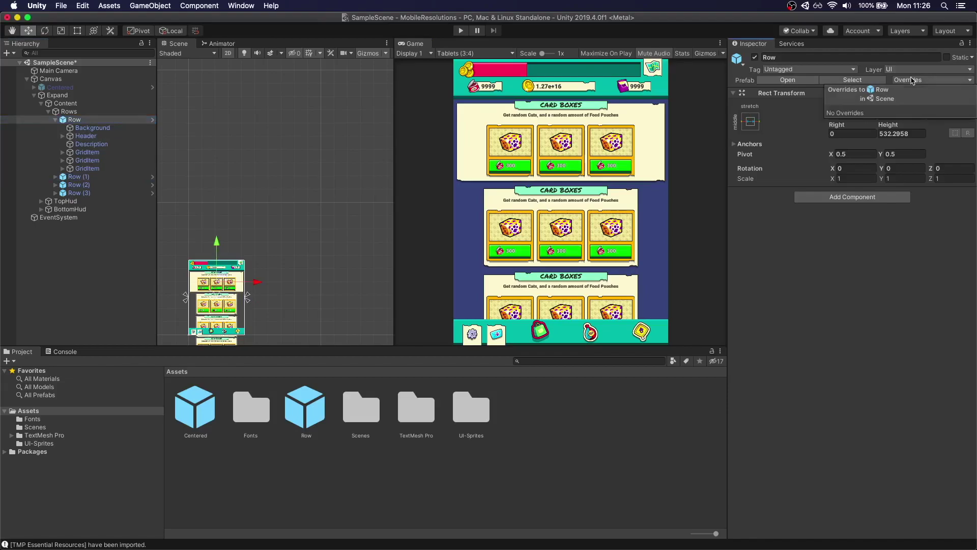
# Step: Delete Row (1), Row (2) and Row (3), and preview at Full HD (1080x1920)
pyautogui.click(79, 185)
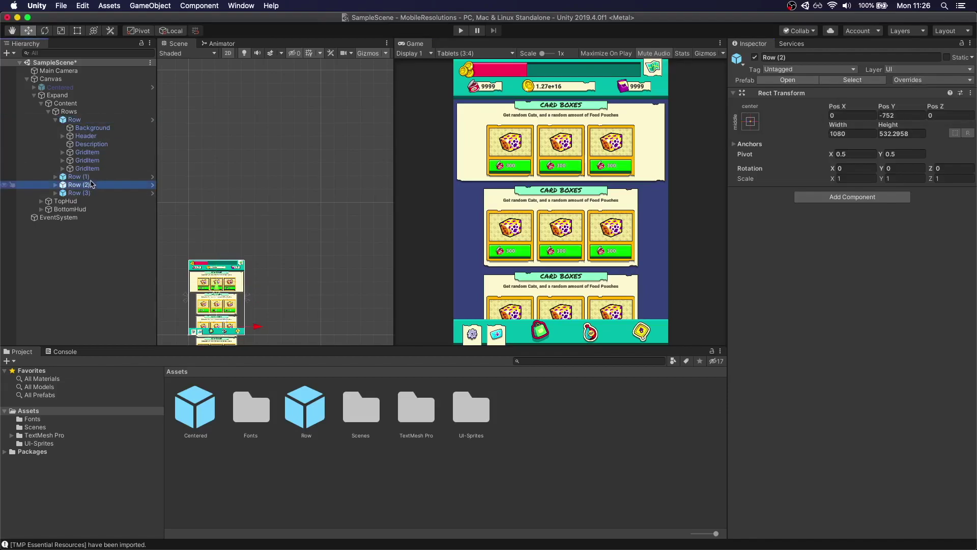
pyautogui.keyDown('super'); pyautogui.click(79, 176); pyautogui.keyUp('super')
pyautogui.keyDown('super'); pyautogui.click(80, 193); pyautogui.keyUp('super')
pyautogui.press('super+BackSpace')
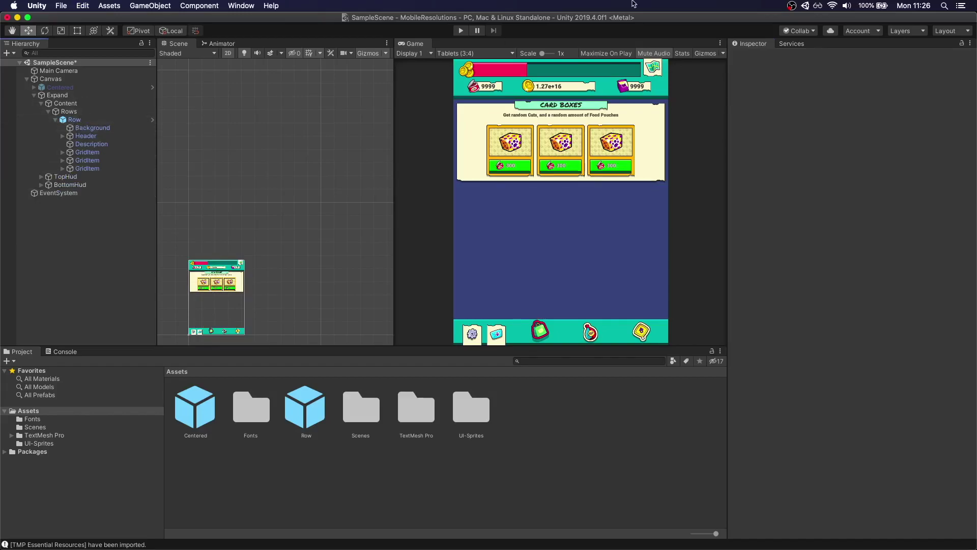
pyautogui.click(472, 54)
pyautogui.click(460, 155)
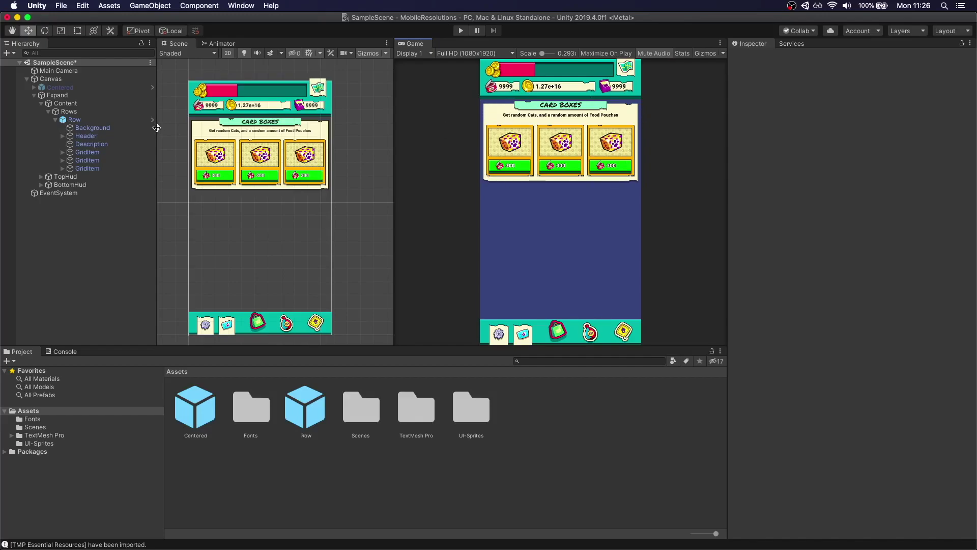
# Step: Create an empty child of Row named HorizontalLayout
pyautogui.click(97, 121)
pyautogui.click(150, 5)
pyautogui.click(171, 28)
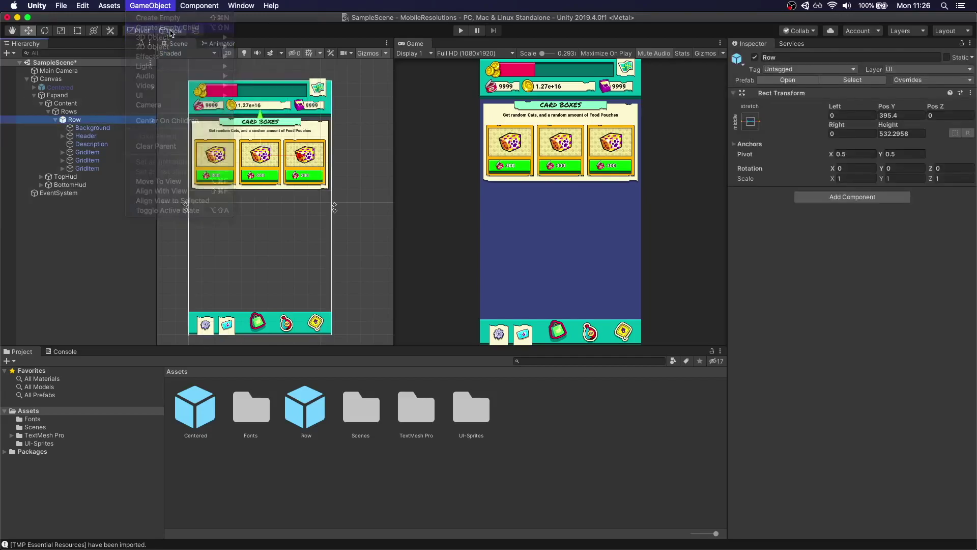
pyautogui.write('Horizontal')
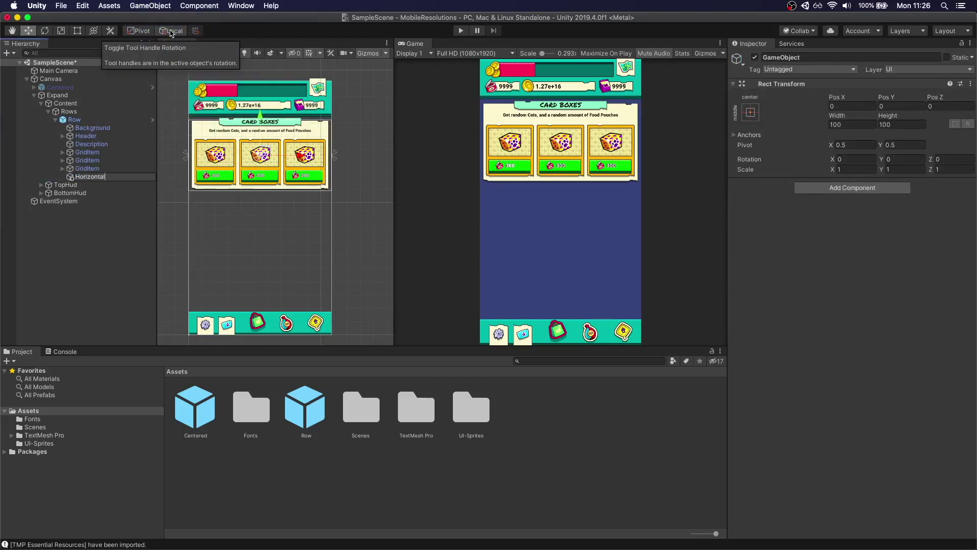
pyautogui.write('Layout')
pyautogui.press('Return')
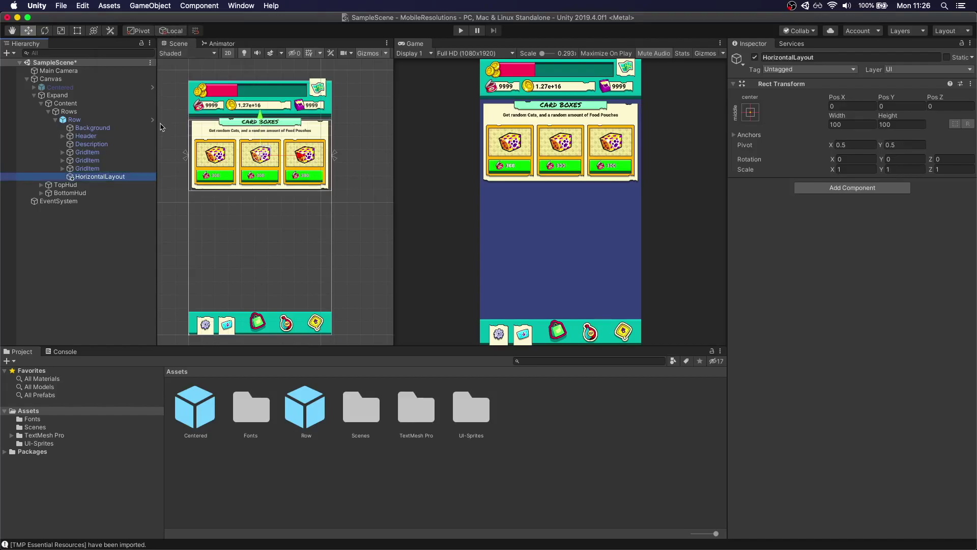
# Step: Unpack the Row prefab completely and move the three GridItems into HorizontalLayout
pyautogui.click(88, 120)
pyautogui.rightClick(91, 120)
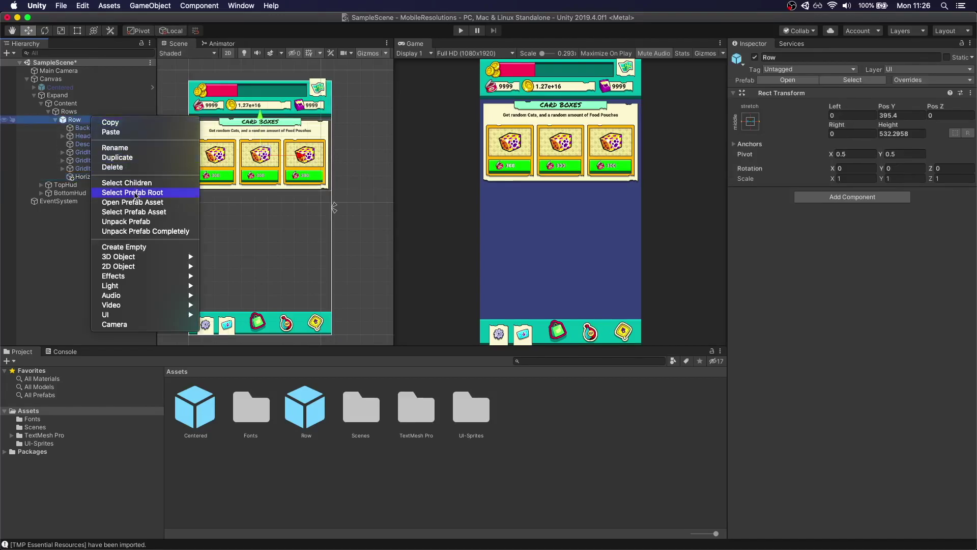
pyautogui.click(126, 231)
pyautogui.click(86, 152)
pyautogui.keyDown('shift'); pyautogui.click(87, 168); pyautogui.keyUp('shift')
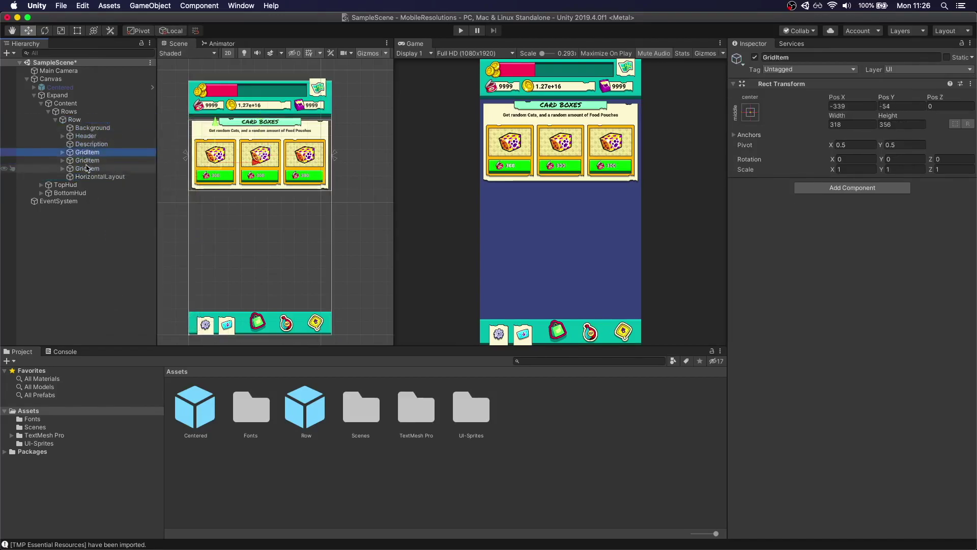
pyautogui.moveTo(87, 162); pyautogui.dragTo(98, 177)
# Step: Add a Horizontal Layout Group component to HorizontalLayout
pyautogui.click(98, 152)
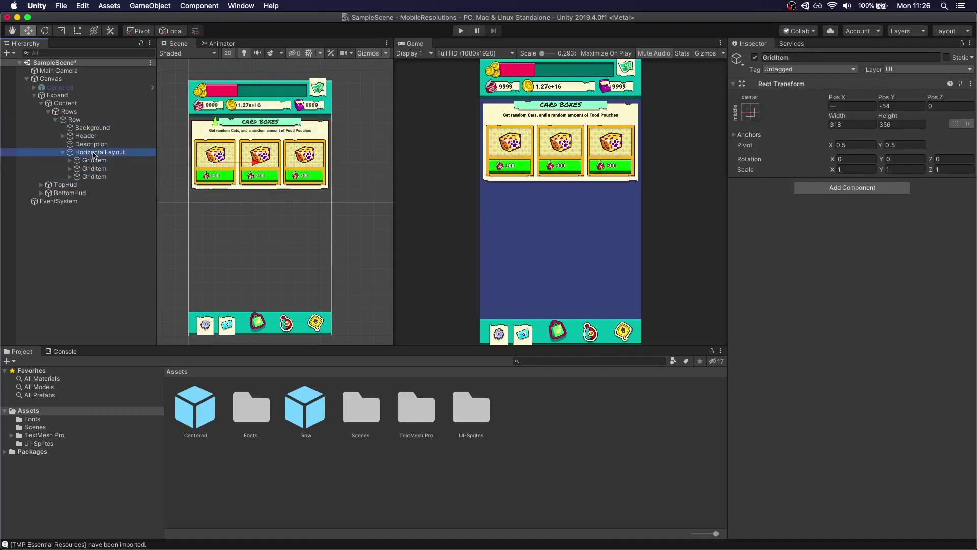
pyautogui.click(819, 187)
pyautogui.write('horizo')
pyautogui.press('Return')
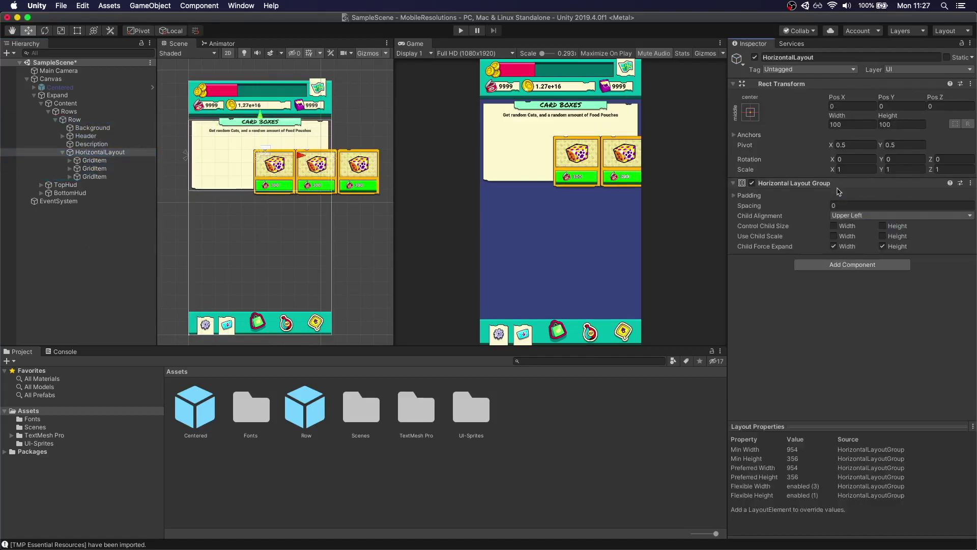
# Step: Centre the row's cards with Middle Center child alignment and a middle-stretch anchor preset
pyautogui.click(853, 215)
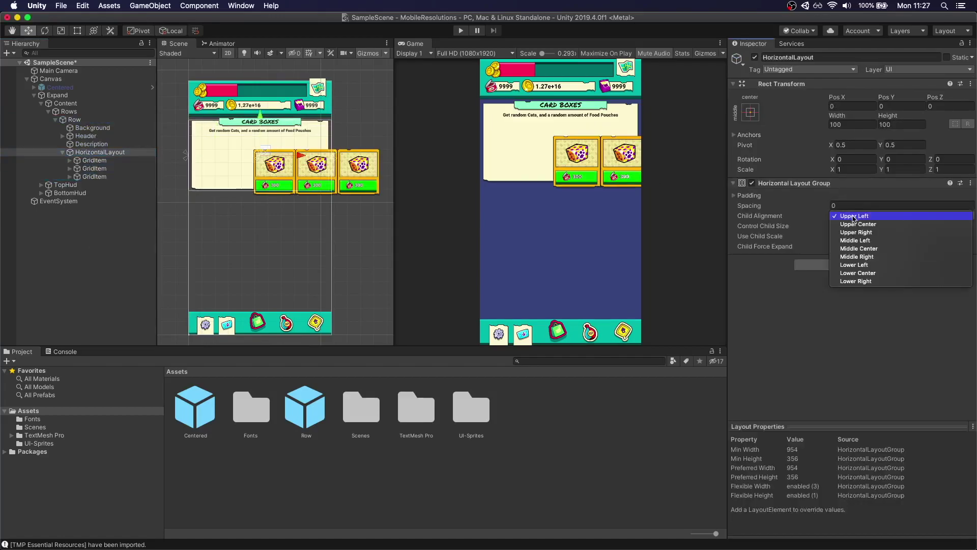
pyautogui.click(859, 249)
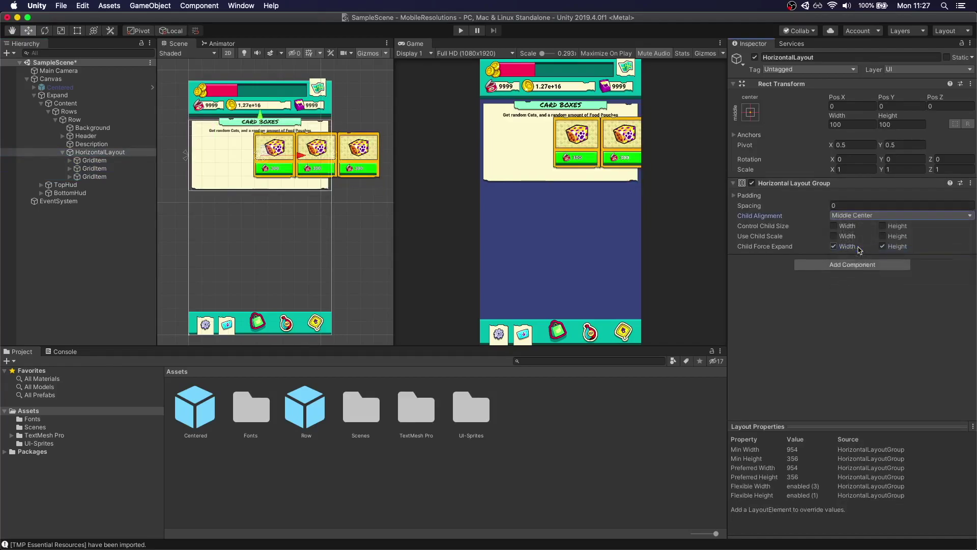
pyautogui.click(751, 113)
pyautogui.click(859, 214)
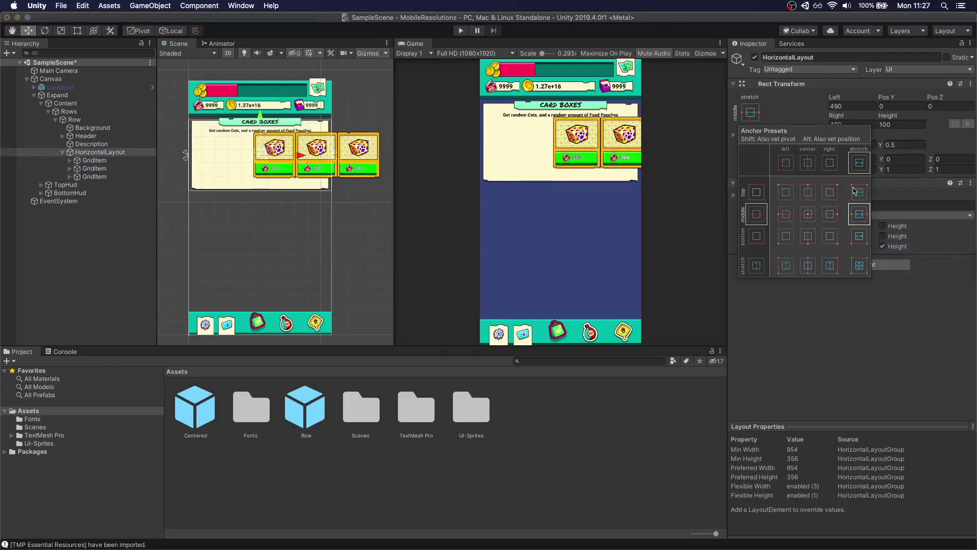
# Step: Set the row's Left and Right offsets to 20, nudging the card row slightly down
pyautogui.click(854, 107)
pyautogui.write('0')
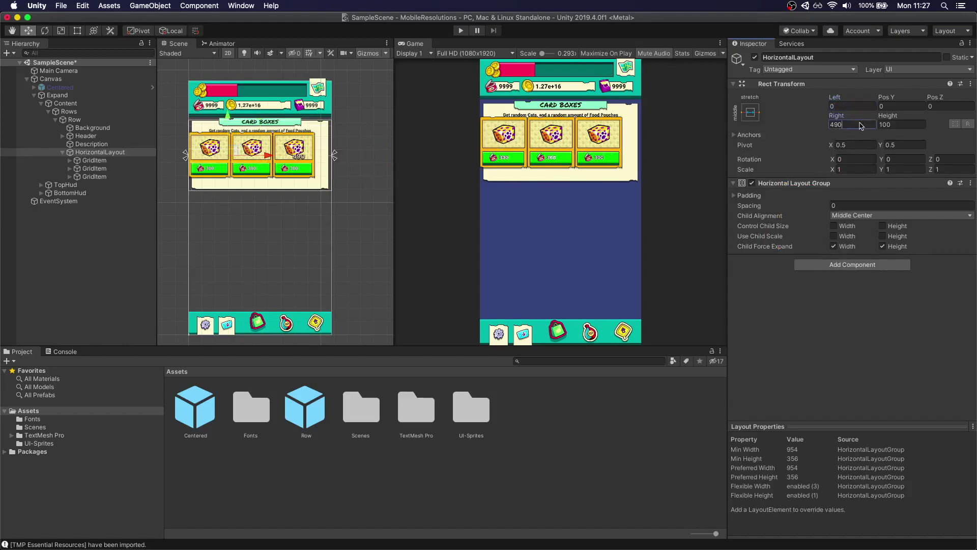
pyautogui.press('BackSpace')
pyautogui.press('BackSpace')
pyautogui.press('BackSpace')
pyautogui.write('0')
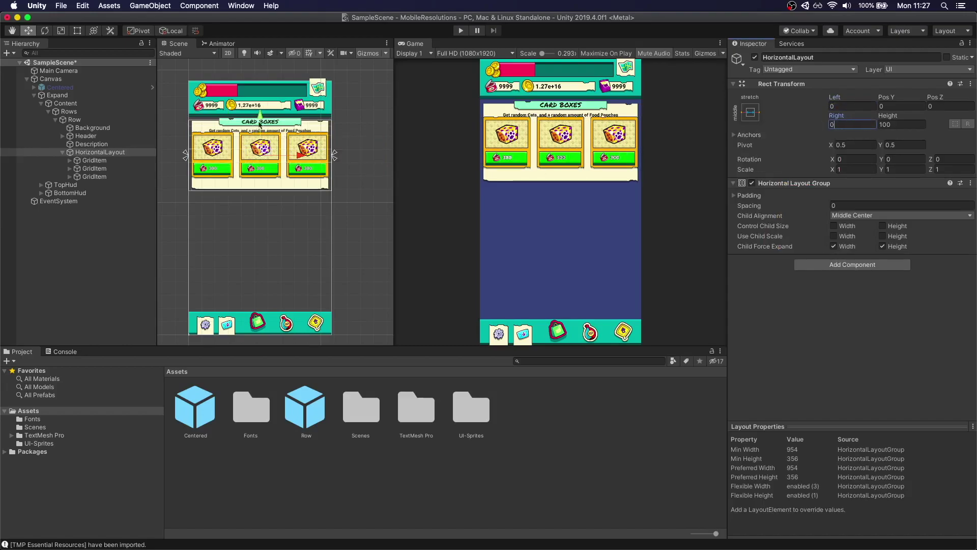
pyautogui.moveTo(262, 119); pyautogui.dragTo(263, 123)
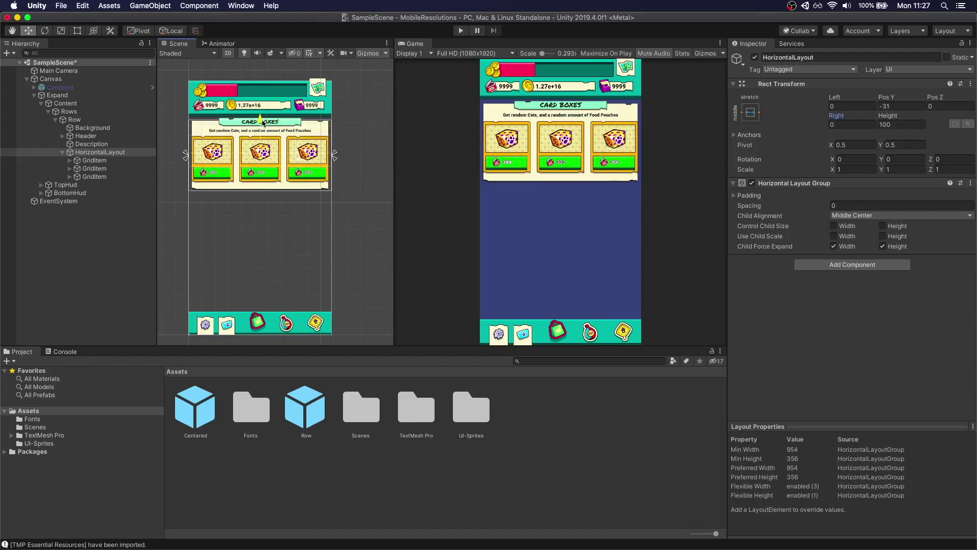
pyautogui.click(844, 106)
pyautogui.write('20')
pyautogui.press('Tab')
pyautogui.press('Tab')
pyautogui.press('Tab')
pyautogui.write('20')
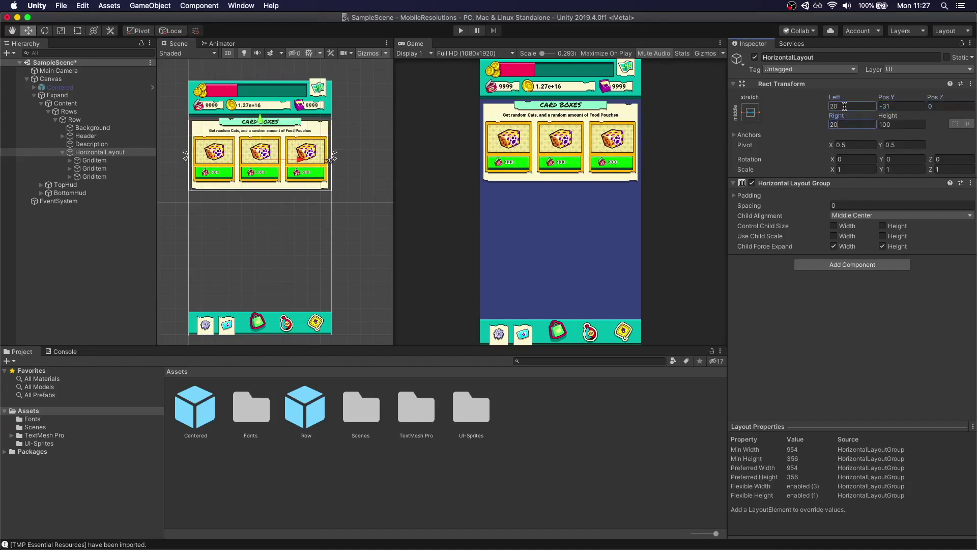
pyautogui.click(404, 77)
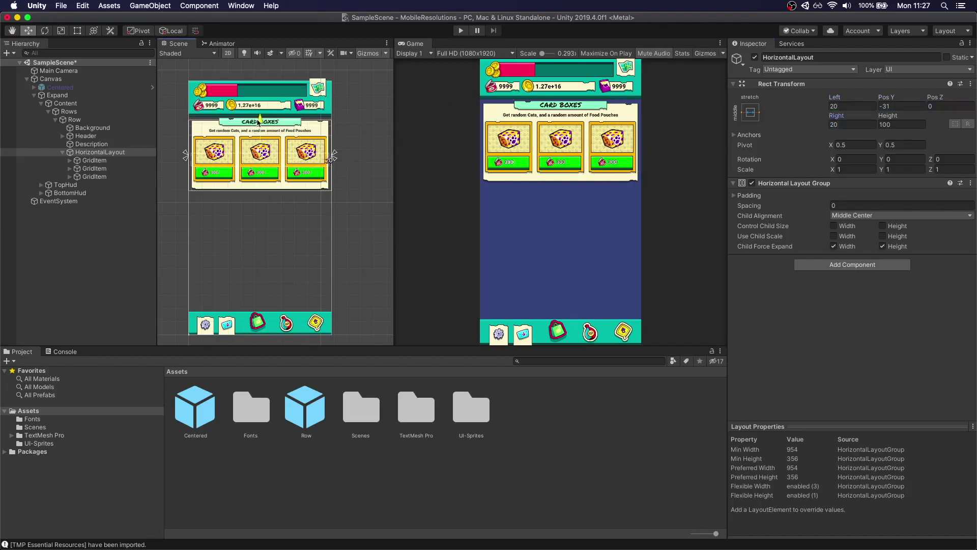
# Step: Preview the Game view at Tablets (3:4), then at Iphone X 1125x2436
pyautogui.click(476, 53)
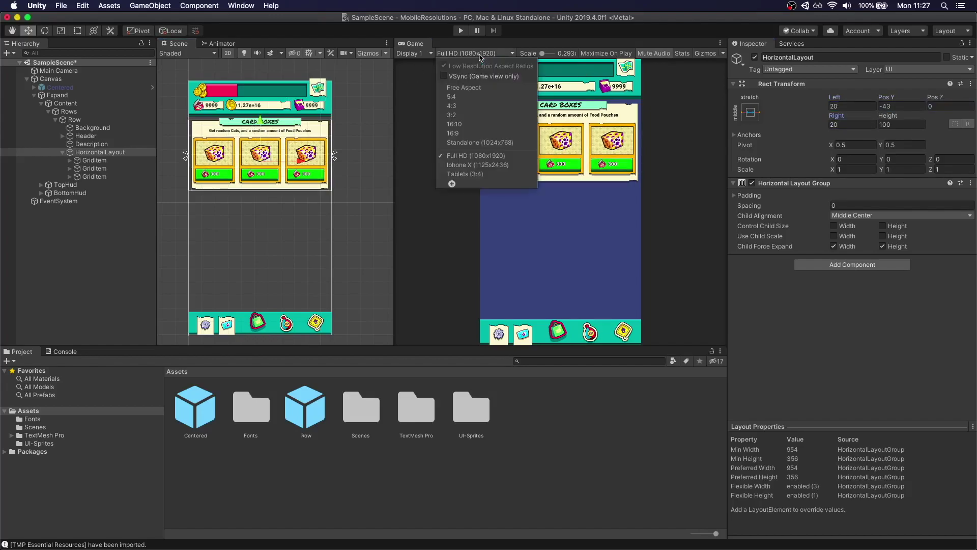
pyautogui.click(475, 175)
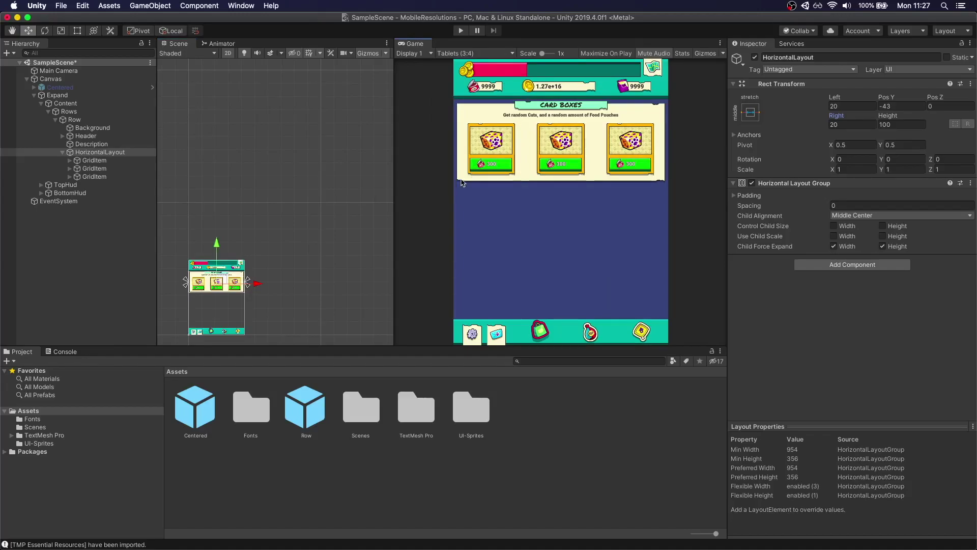
pyautogui.click(476, 53)
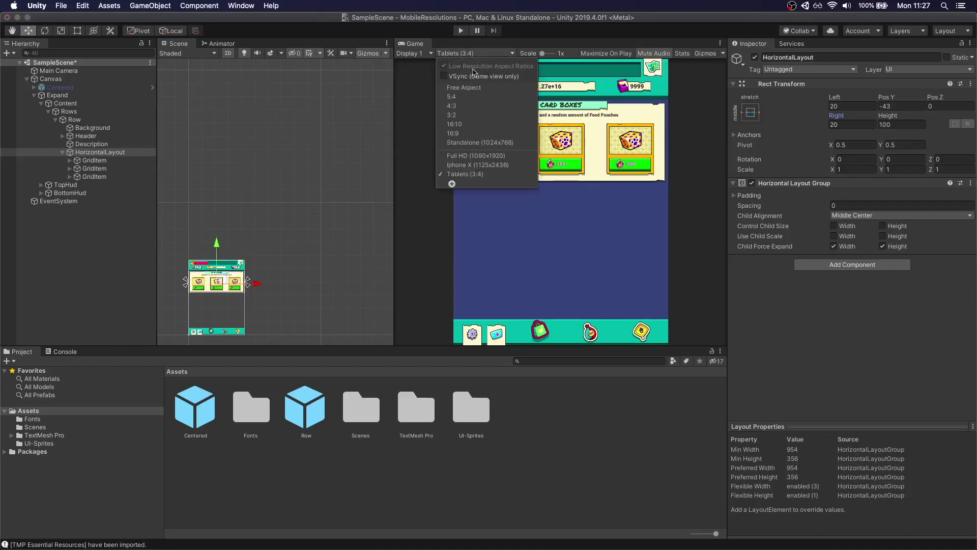
pyautogui.click(464, 165)
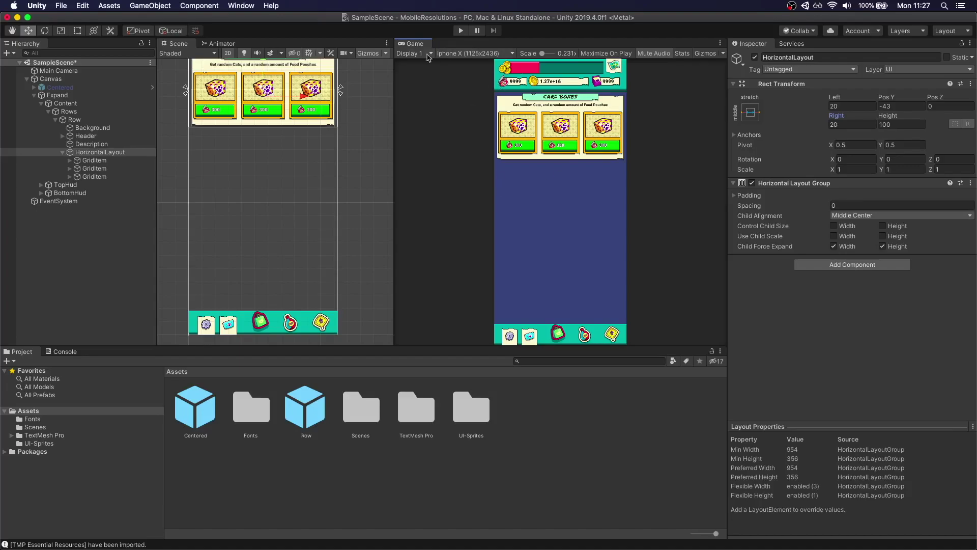
# Step: Duplicate Row three times into Row (1), Row (2) and Row (3)
pyautogui.click(55, 120)
pyautogui.click(54, 120)
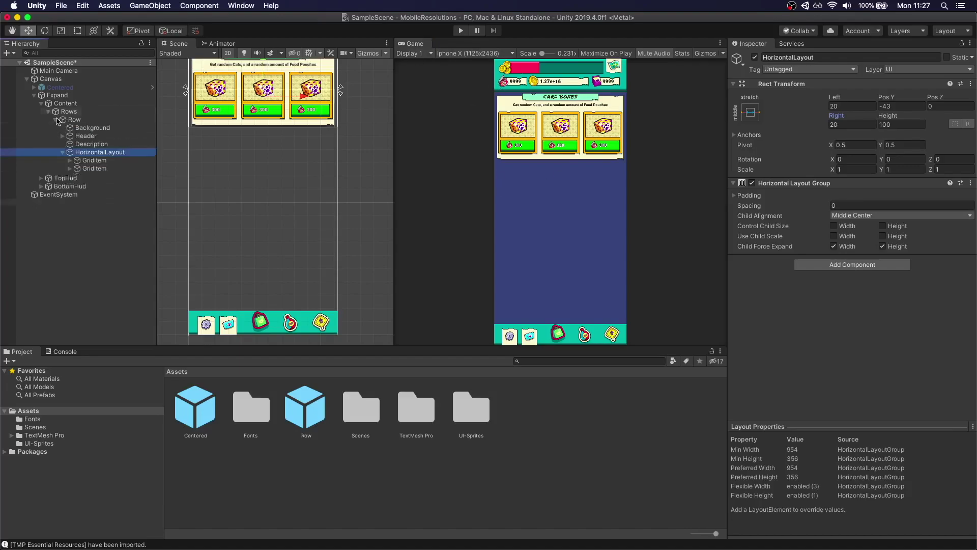
pyautogui.click(54, 120)
pyautogui.press('super+d')
pyautogui.scroll(-2, 251, 122)
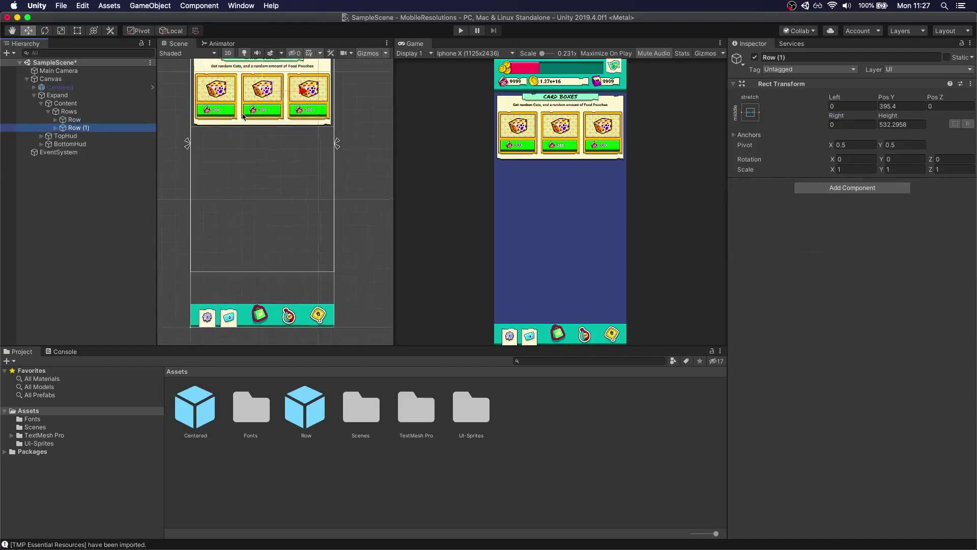
pyautogui.press('super+d')
pyautogui.press('super+d')
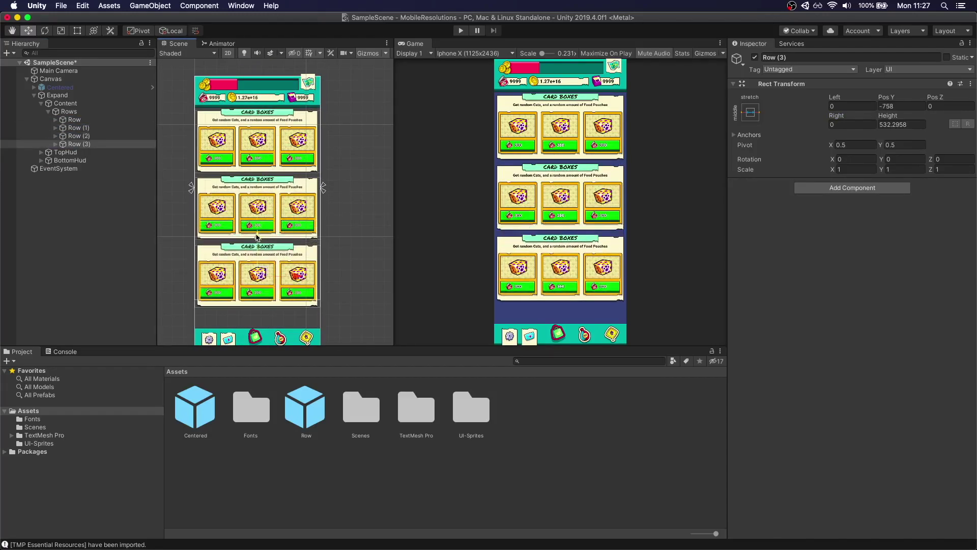
# Step: Preview the stacked rows at Full HD, Iphone X and Tablets (3:4)
pyautogui.click(473, 53)
pyautogui.click(463, 155)
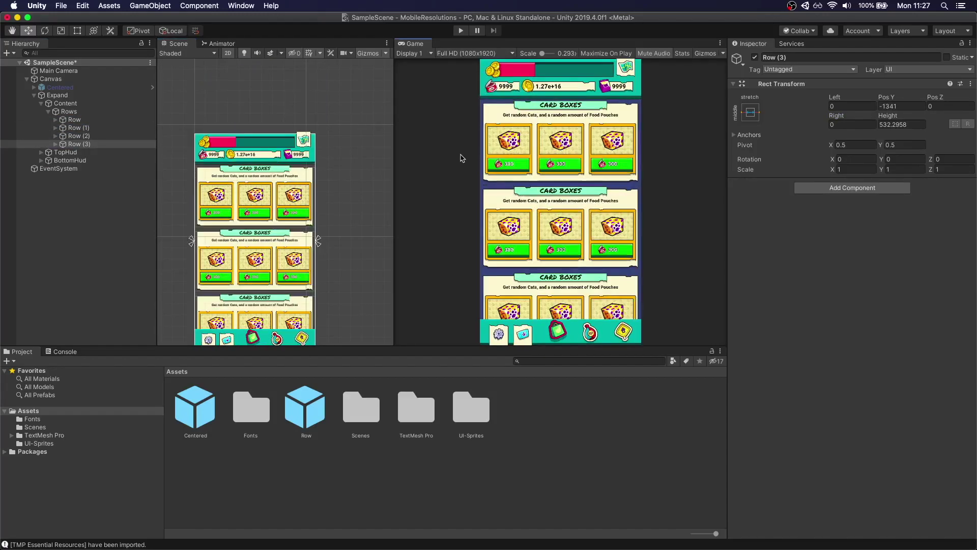
pyautogui.click(465, 54)
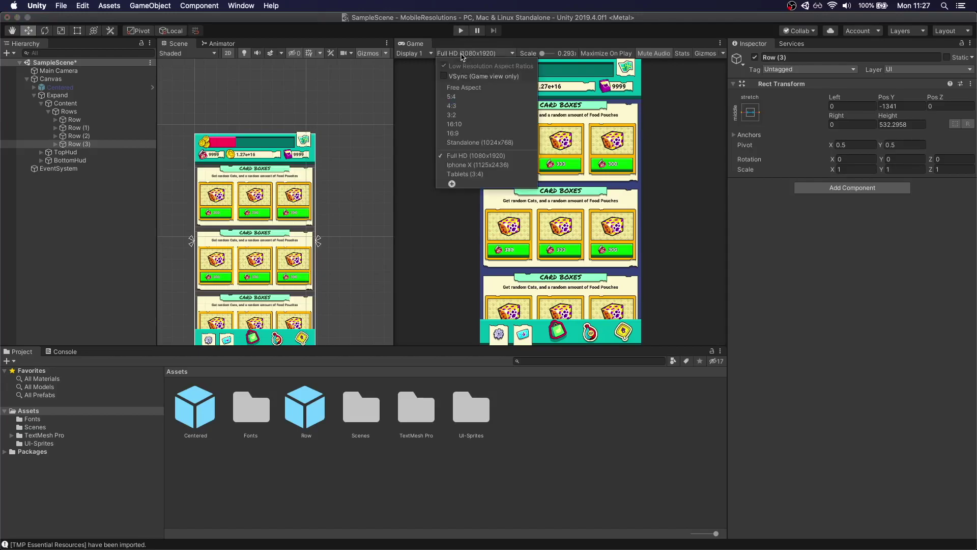
pyautogui.click(466, 165)
pyautogui.click(492, 54)
pyautogui.click(484, 176)
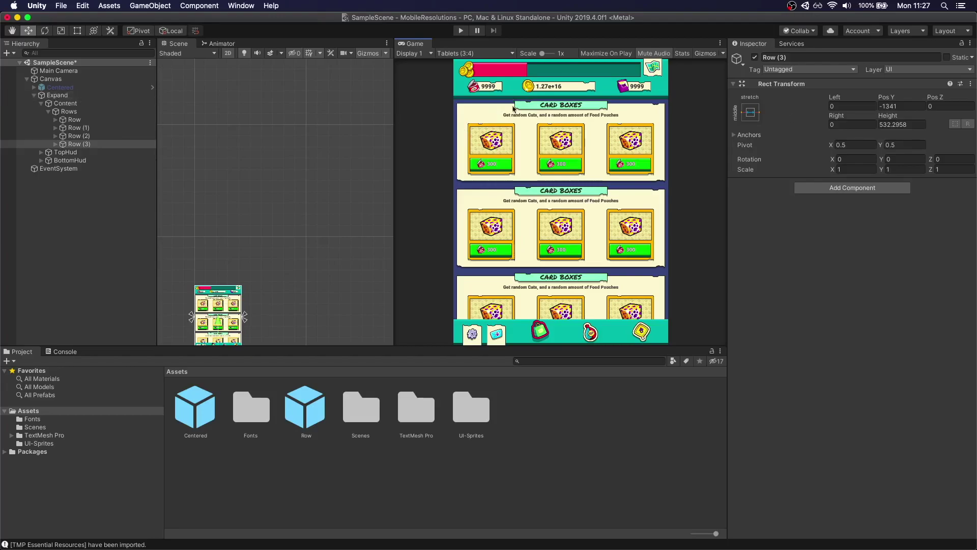
pyautogui.click(57, 96)
# Step: Deactivate the Expand layout and activate the Centered layout
pyautogui.click(755, 57)
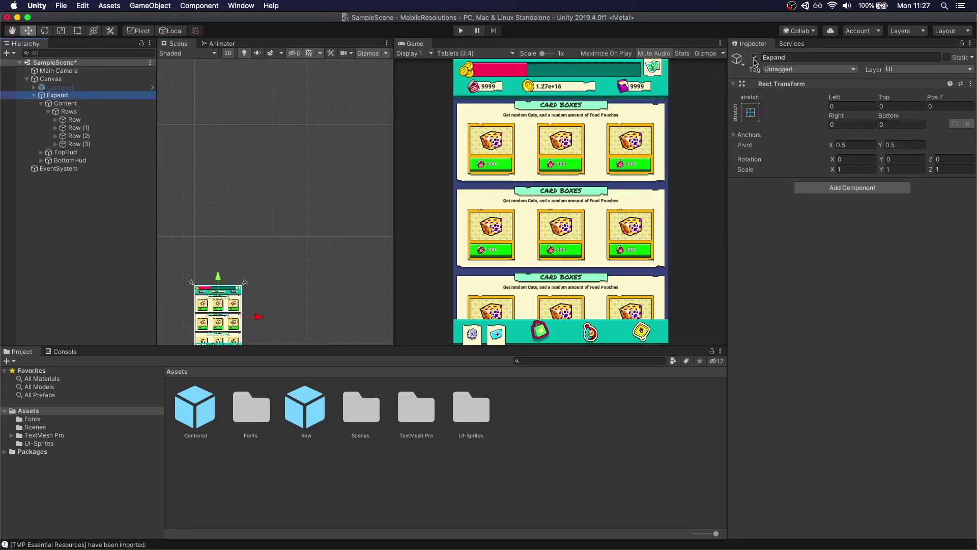
pyautogui.click(60, 87)
pyautogui.click(755, 57)
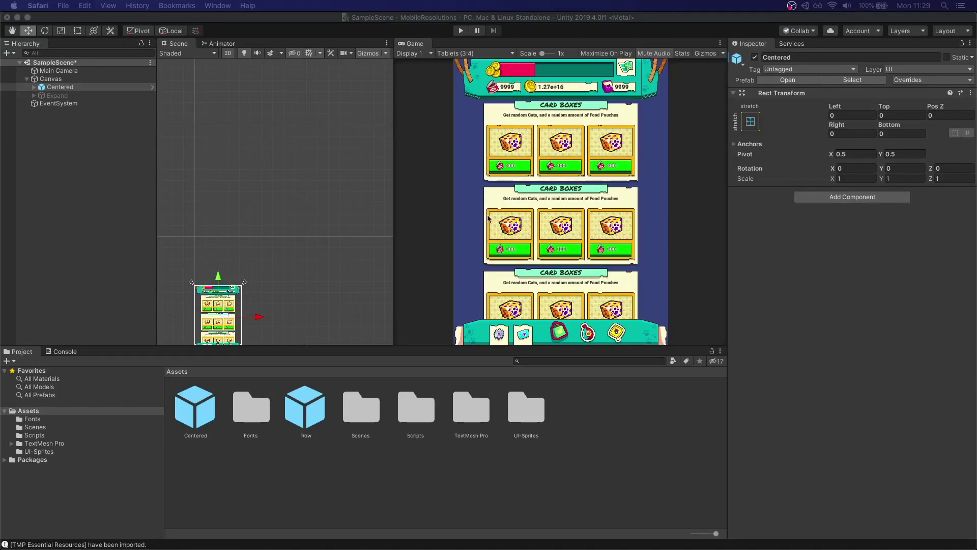
# Step: Preview the Centered layout in the Game view at Iphone X (1125x2436)
pyautogui.click(473, 53)
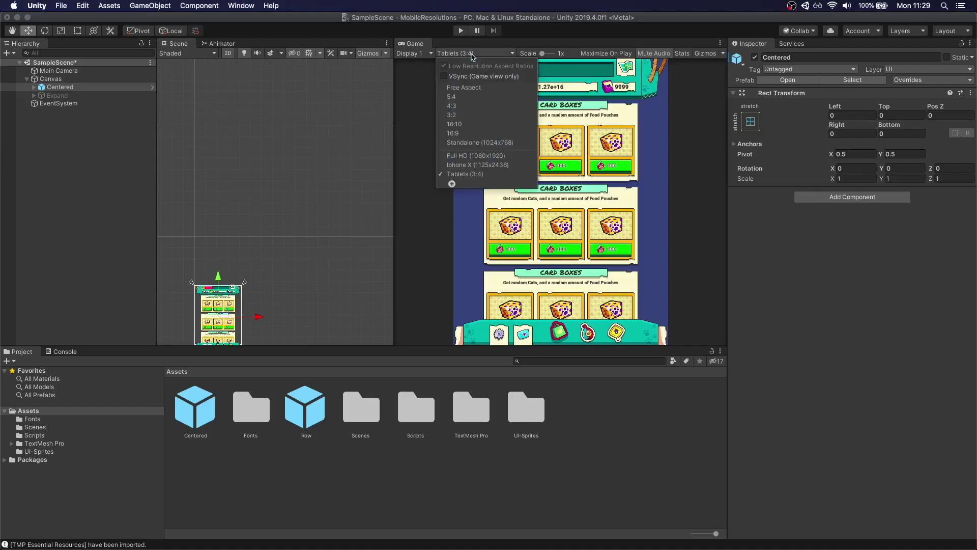
pyautogui.click(490, 173)
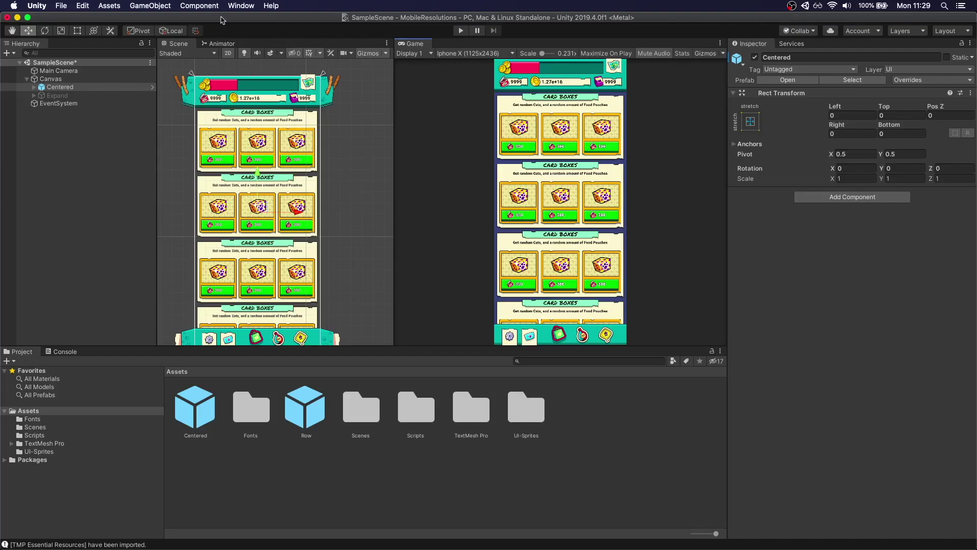
pyautogui.click(241, 5)
# Step: Search Package Manager for 'device s' and confirm showing preview packages
pyautogui.click(262, 82)
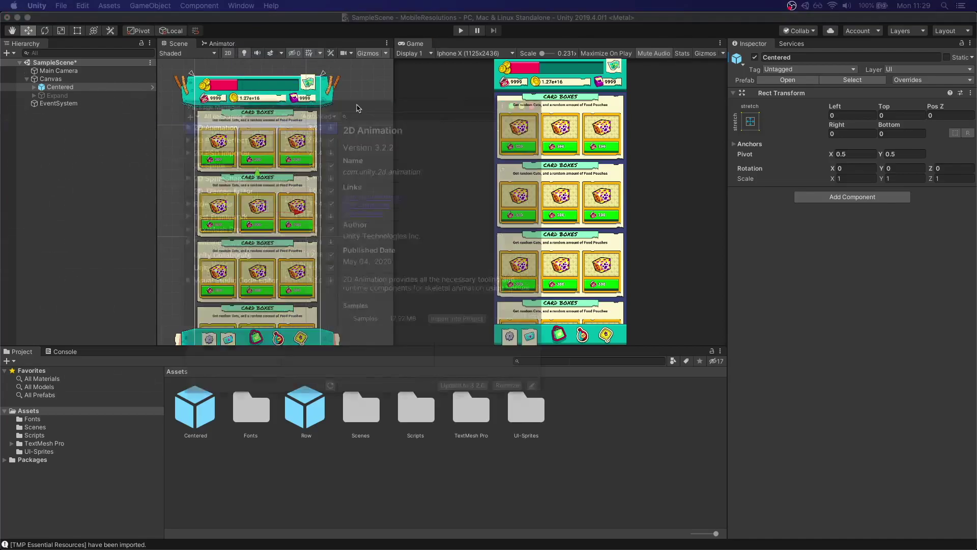
pyautogui.click(572, 102)
pyautogui.write('devic')
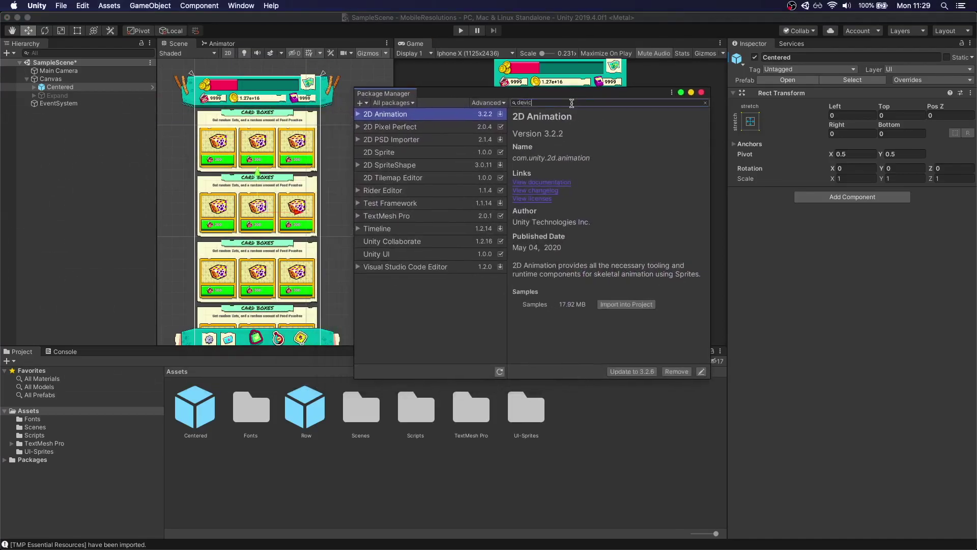
pyautogui.write('e sim')
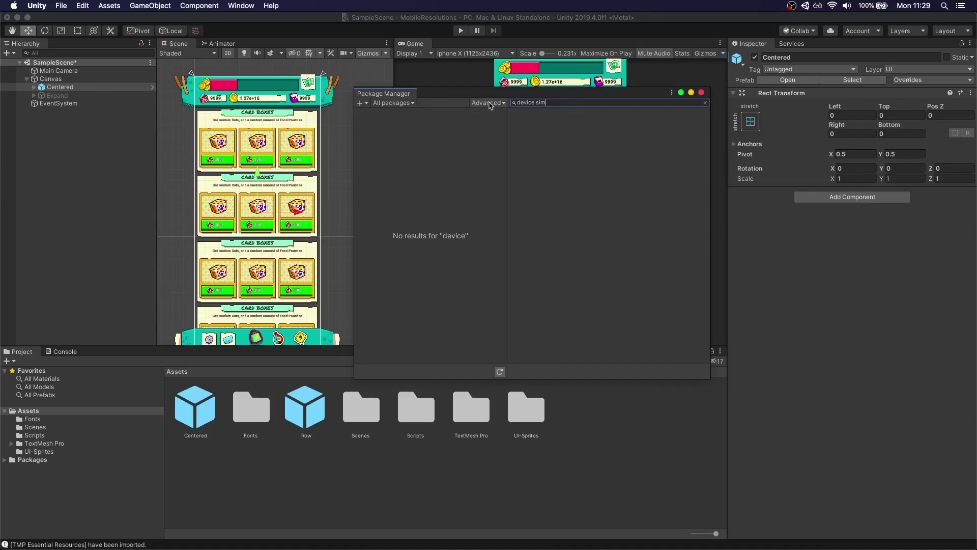
pyautogui.click(487, 103)
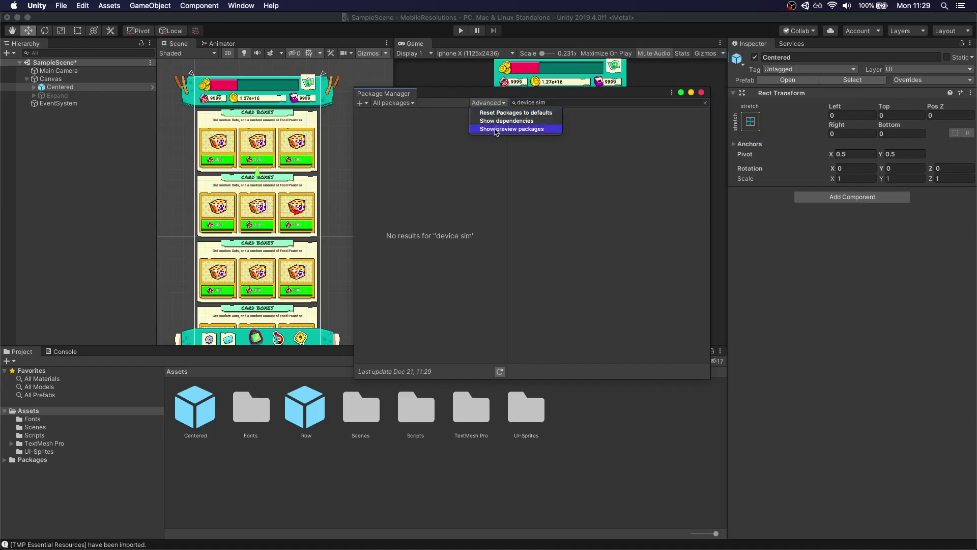
pyautogui.click(498, 132)
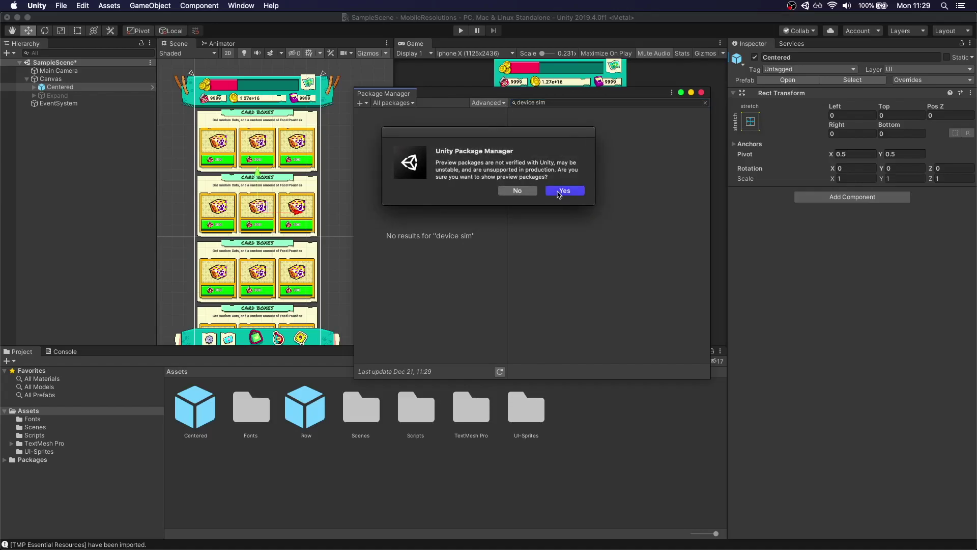
pyautogui.click(559, 194)
# Step: Install the Device Simulator preview package and close Package Manager
pyautogui.click(574, 101)
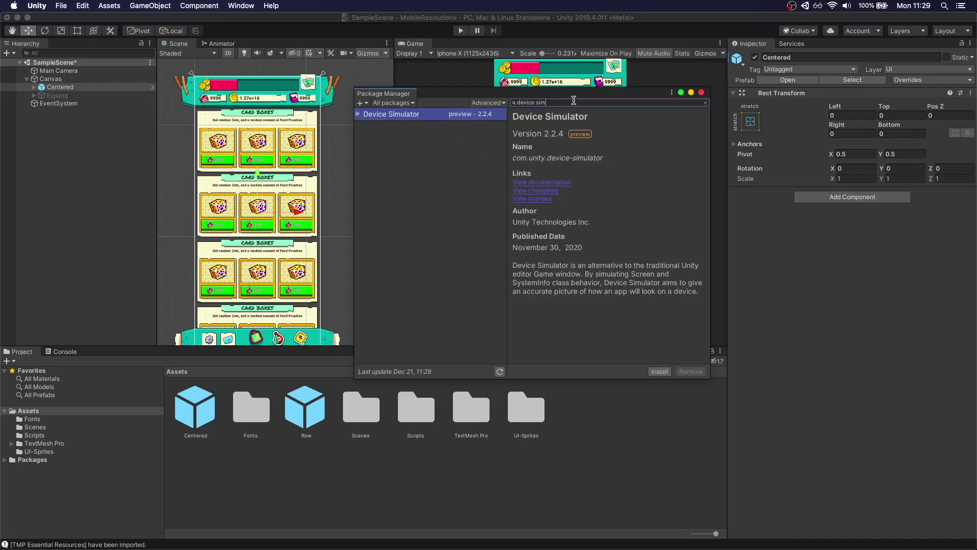
pyautogui.click(359, 114)
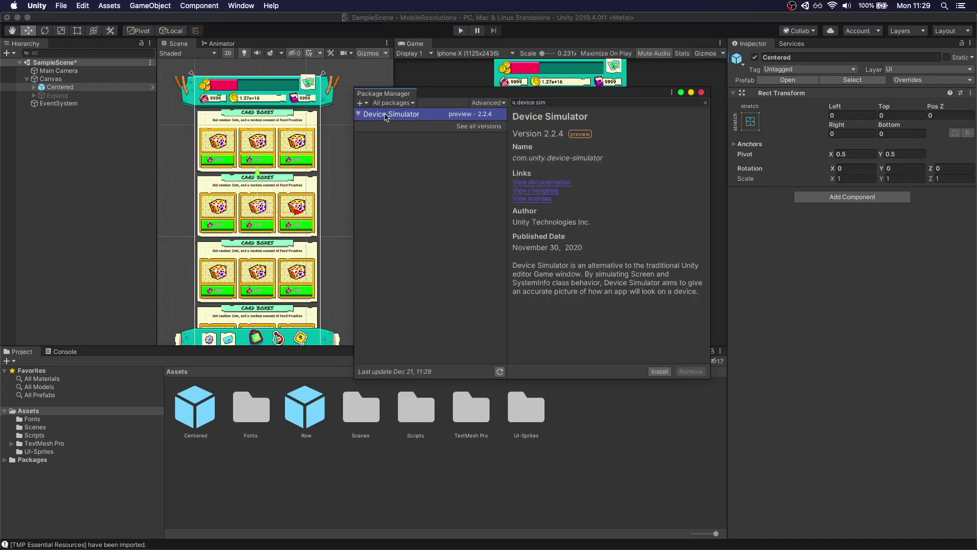
pyautogui.click(658, 371)
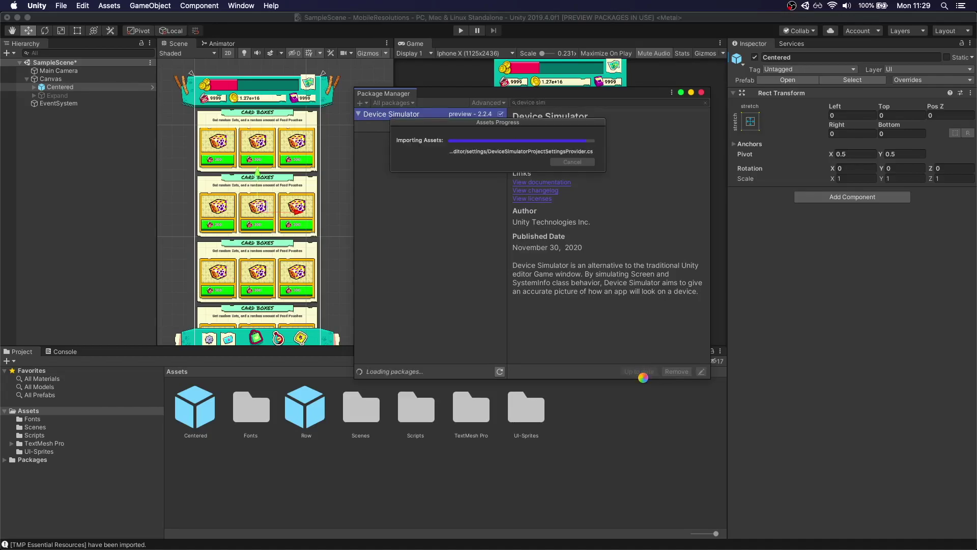
pyautogui.click(702, 93)
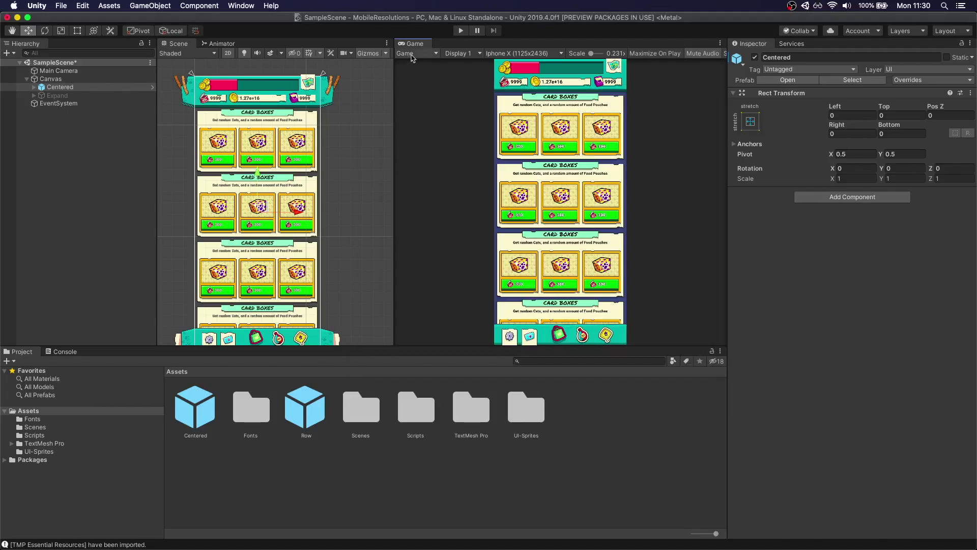
# Step: Switch the Game view to Simulator mode and simulate an Apple iPhone X
pyautogui.click(428, 58)
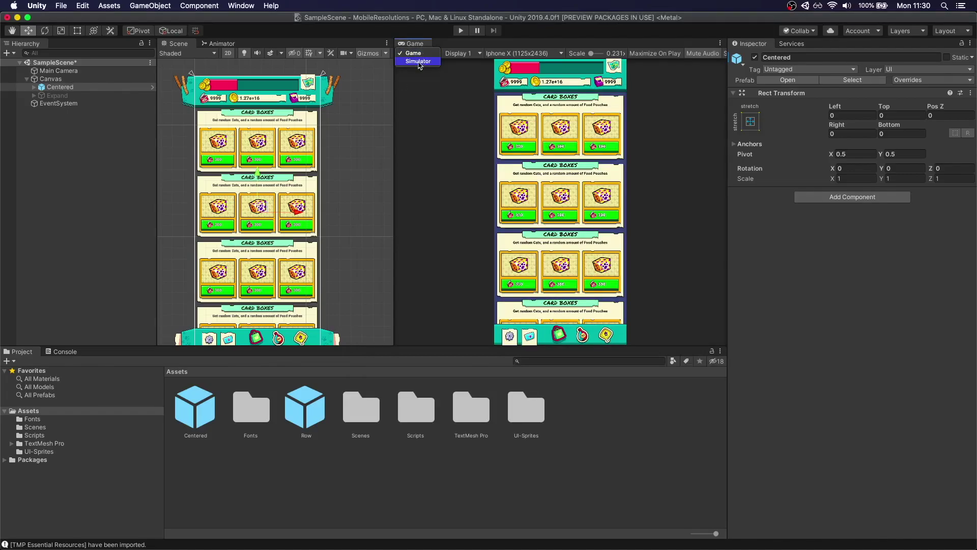
pyautogui.click(410, 61)
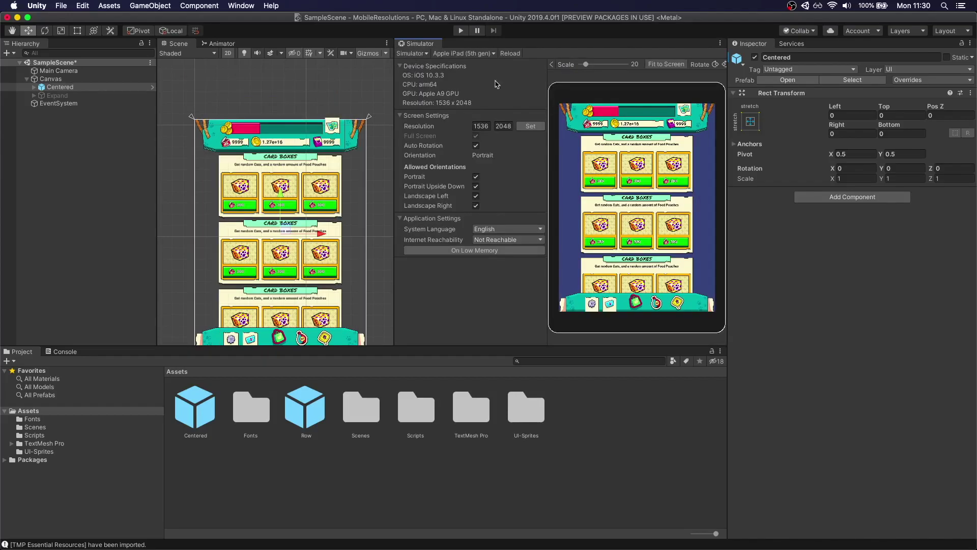
pyautogui.click(465, 54)
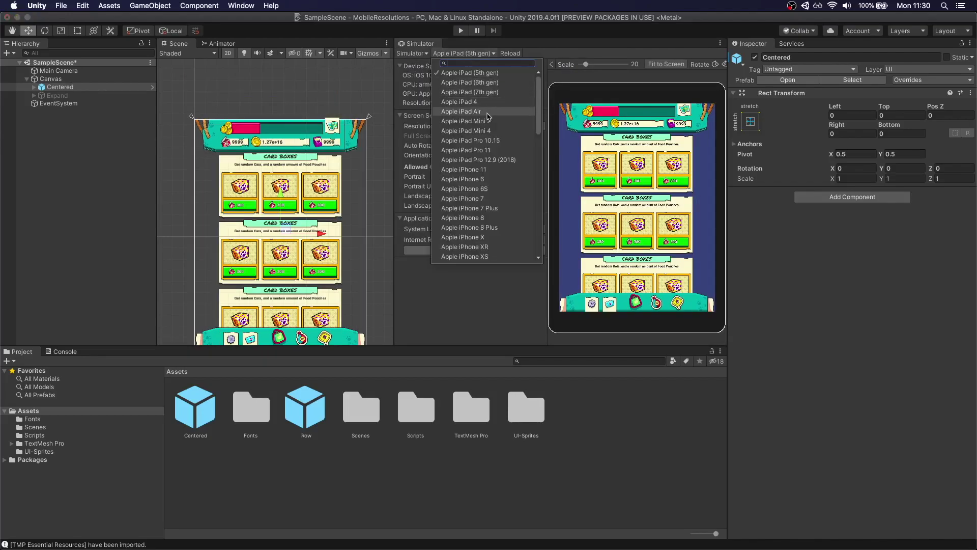
pyautogui.scroll(-15, 488, 116)
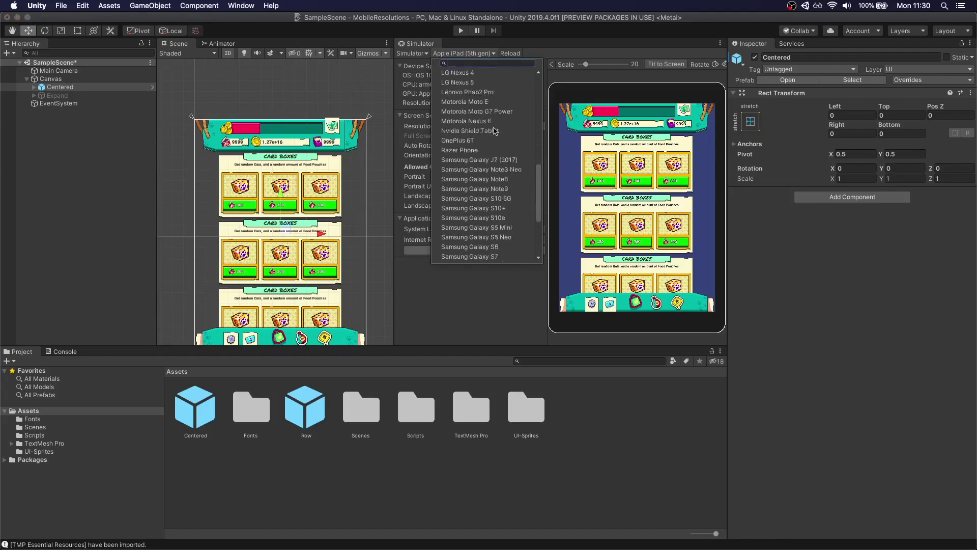
pyautogui.scroll(15, 491, 137)
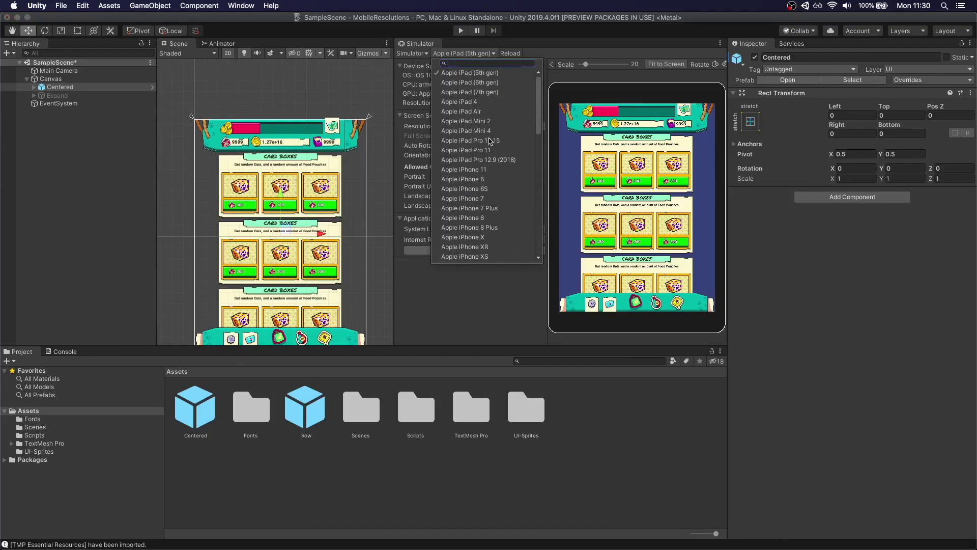
pyautogui.click(492, 237)
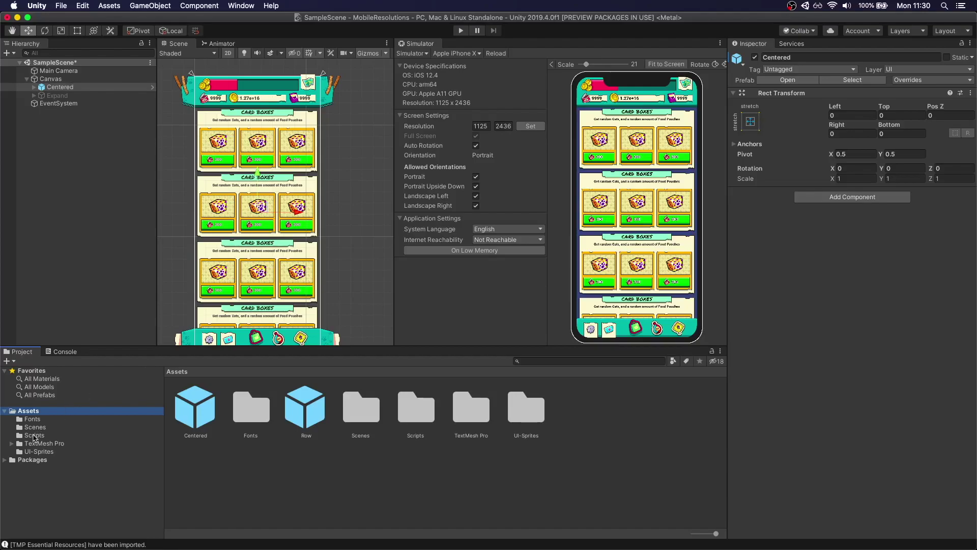
pyautogui.click(34, 435)
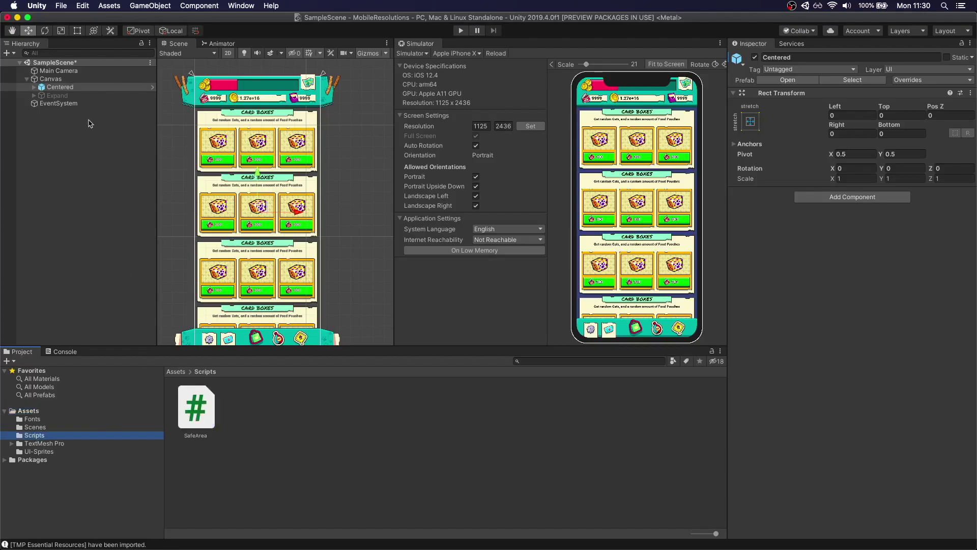
# Step: Create an empty child of Canvas named SafeArea
pyautogui.click(51, 79)
pyautogui.click(150, 6)
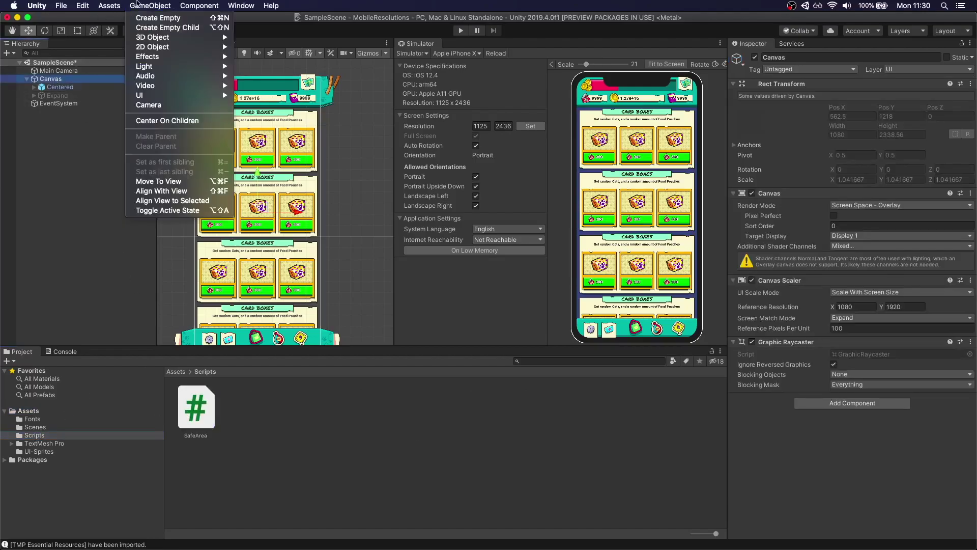
pyautogui.click(168, 27)
pyautogui.write('S')
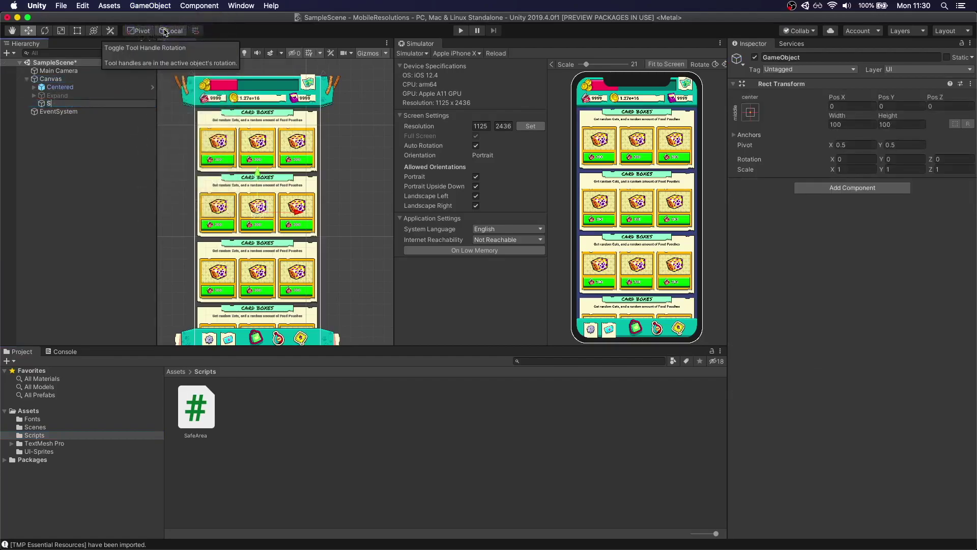
pyautogui.write('afeArea')
pyautogui.press('Return')
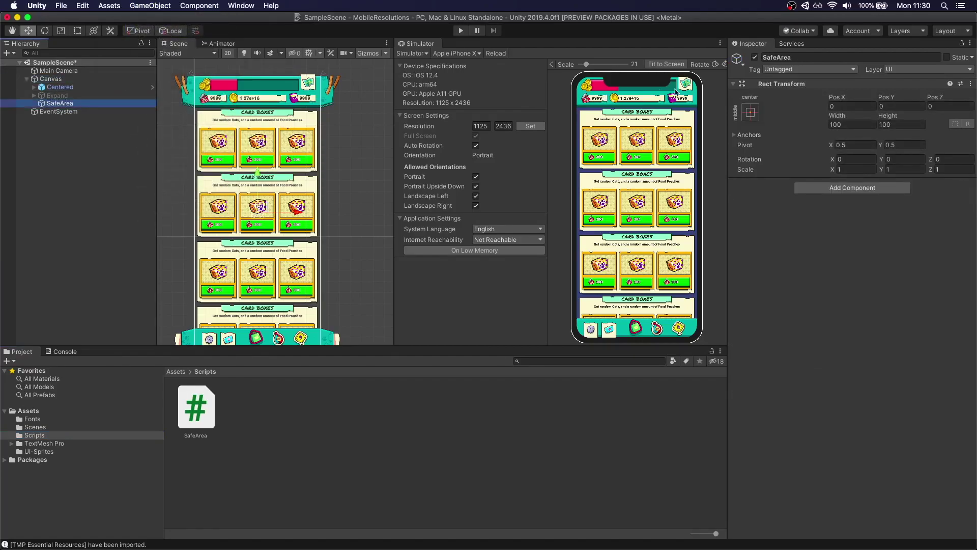
# Step: Stretch SafeArea to fill the whole Canvas with all offsets set to 0
pyautogui.click(746, 114)
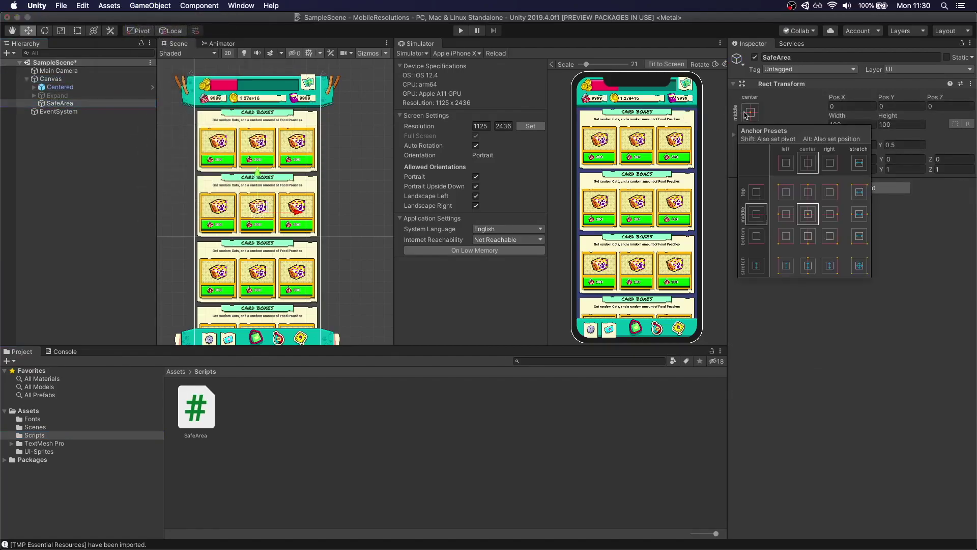
pyautogui.click(859, 265)
pyautogui.click(847, 105)
pyautogui.write('0')
pyautogui.press('Tab')
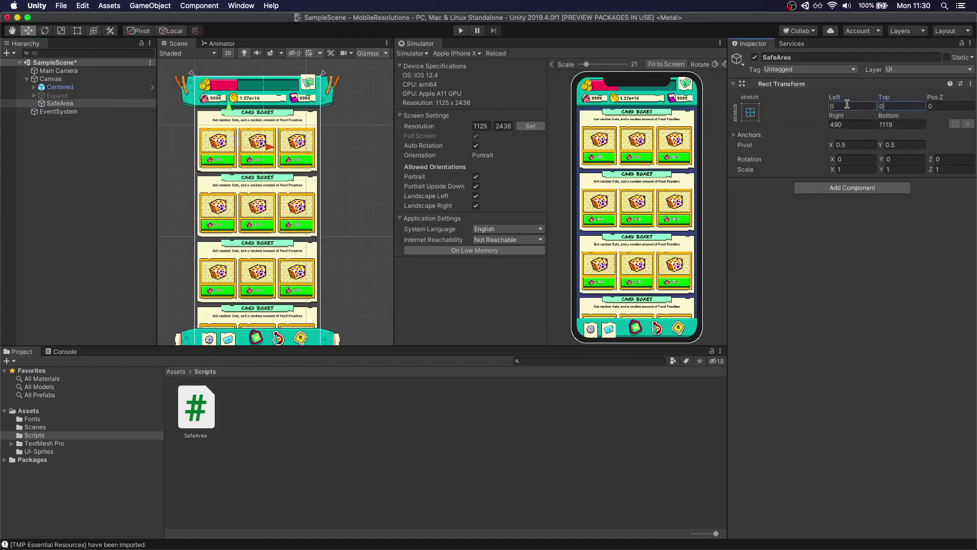
pyautogui.write('0')
pyautogui.press('Tab')
pyautogui.press('Tab')
pyautogui.write('0')
pyautogui.press('Tab')
pyautogui.write('0')
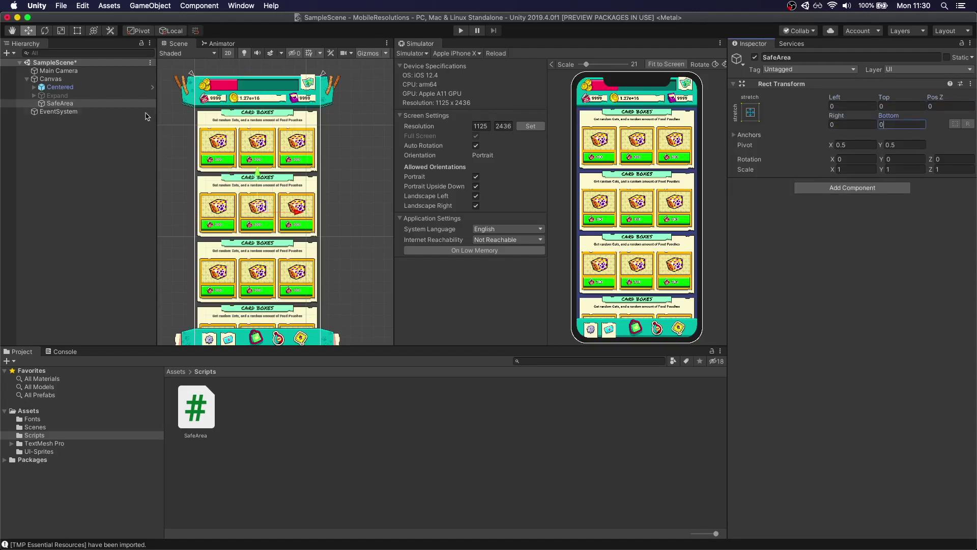
# Step: Parent Centered and Expand under SafeArea, attach the SafeArea script, and enter Play mode
pyautogui.click(60, 87)
pyautogui.keyDown('shift'); pyautogui.click(57, 95); pyautogui.keyUp('shift')
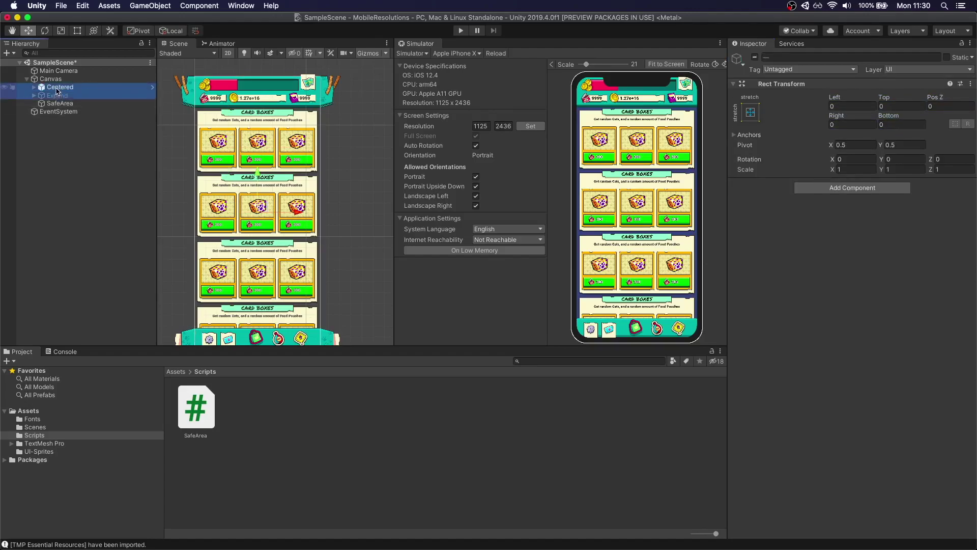
pyautogui.moveTo(57, 91); pyautogui.dragTo(59, 104)
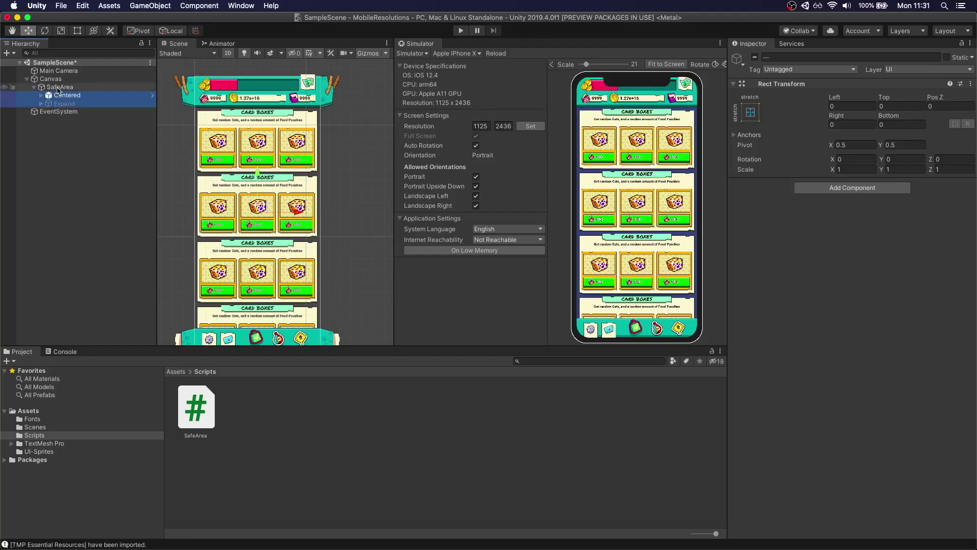
pyautogui.click(58, 87)
pyautogui.moveTo(196, 407); pyautogui.dragTo(822, 291)
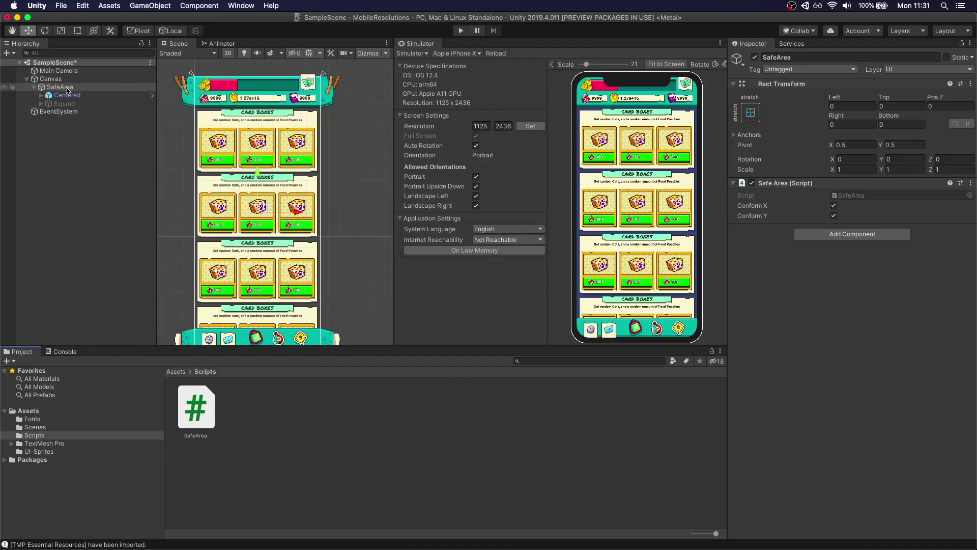
pyautogui.click(460, 31)
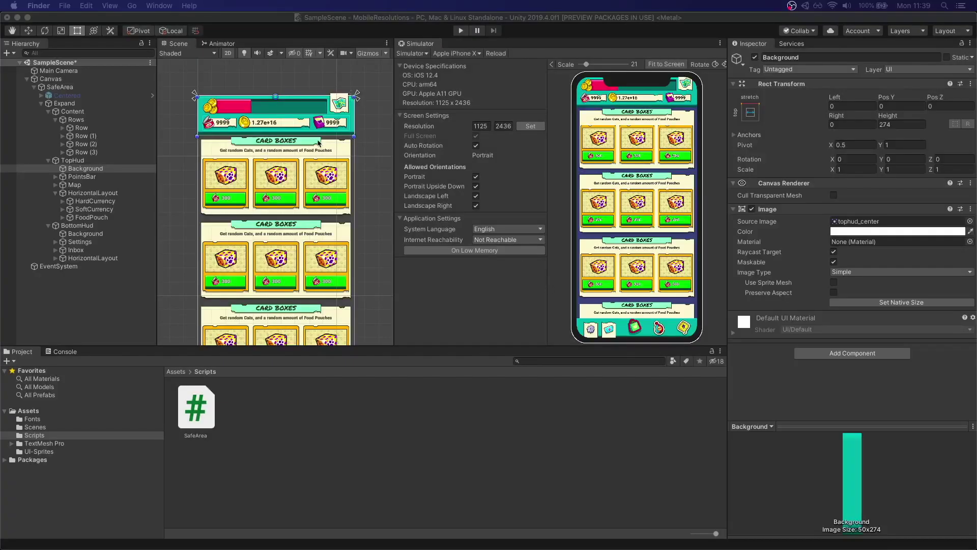
# Step: Stretch the BottomHud Background downward to height 401.221
pyautogui.click(93, 235)
pyautogui.scroll(-3, 264, 239)
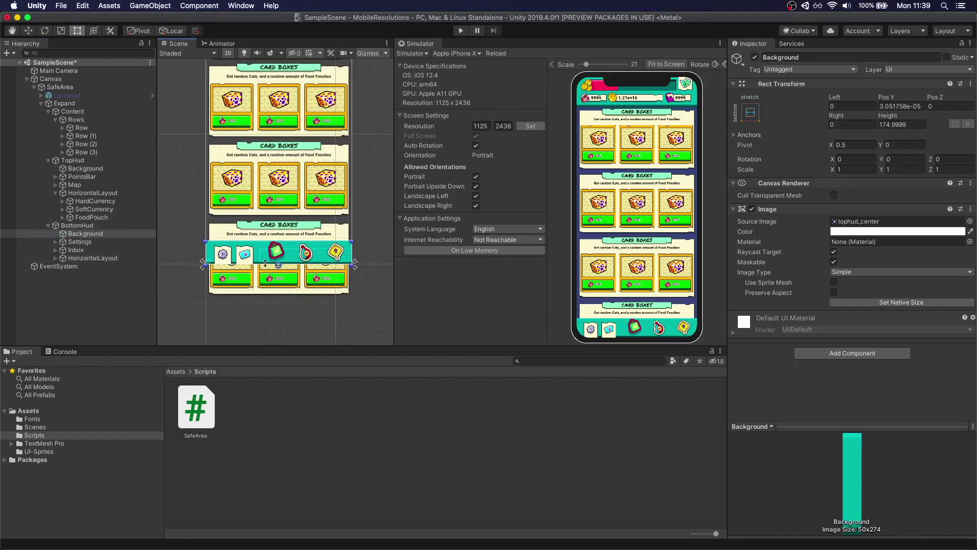
pyautogui.moveTo(295, 263); pyautogui.dragTo(295, 297)
pyautogui.scroll(3, 285, 254)
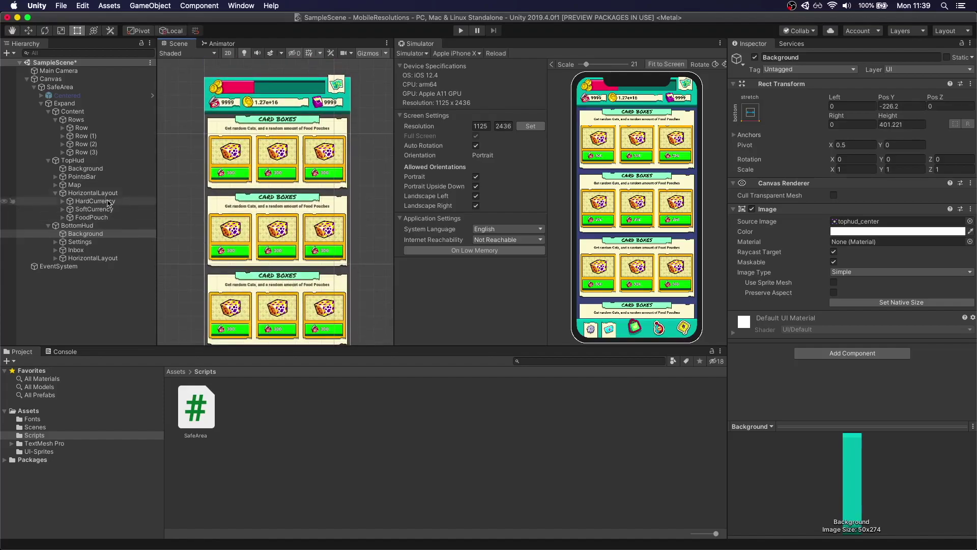
# Step: Extend the TopHud Background upward to height 522.7866 and run the scene
pyautogui.click(86, 168)
pyautogui.scroll(3, 275, 204)
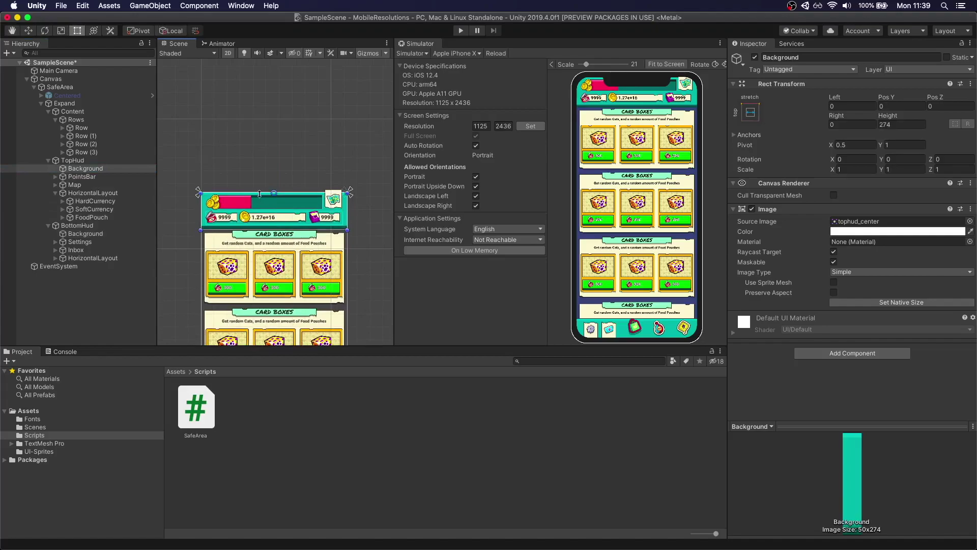
pyautogui.moveTo(260, 191); pyautogui.dragTo(263, 158)
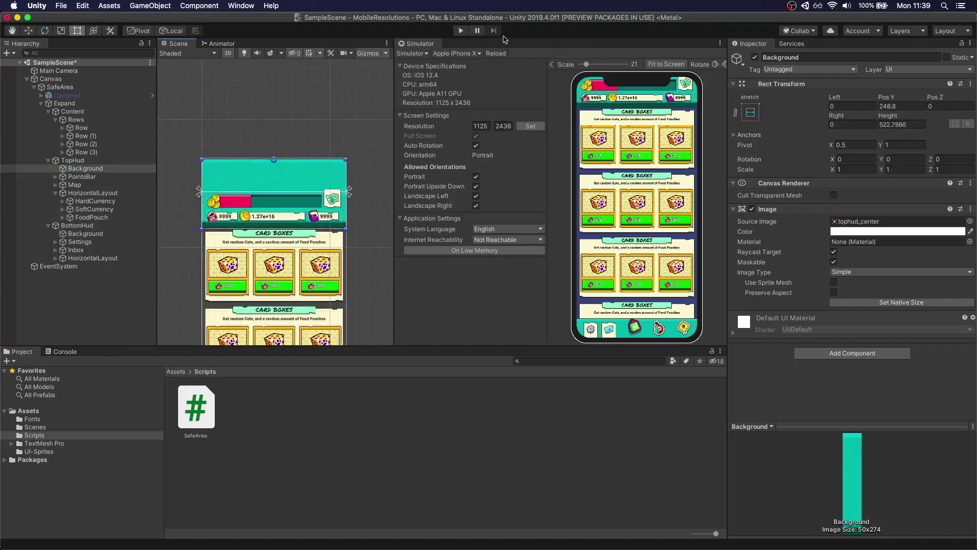
pyautogui.click(460, 32)
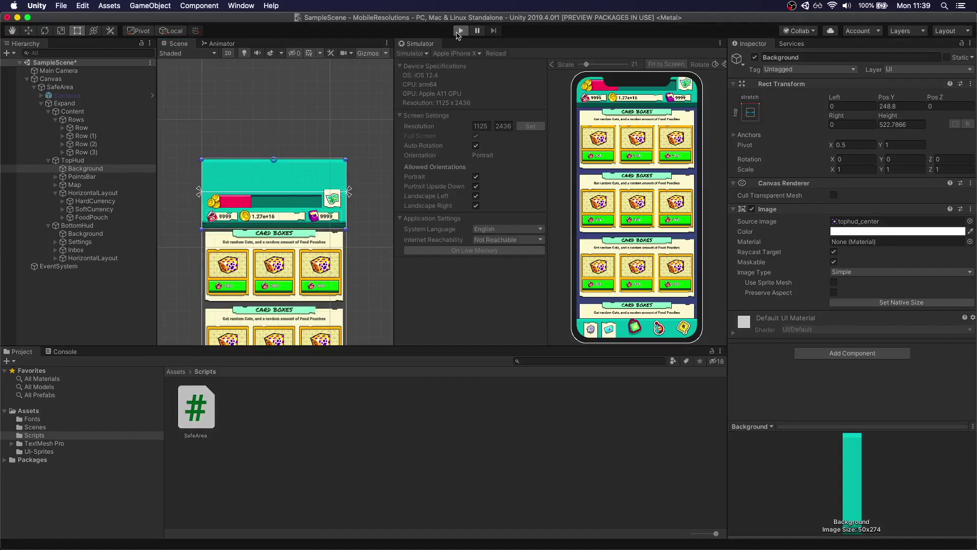